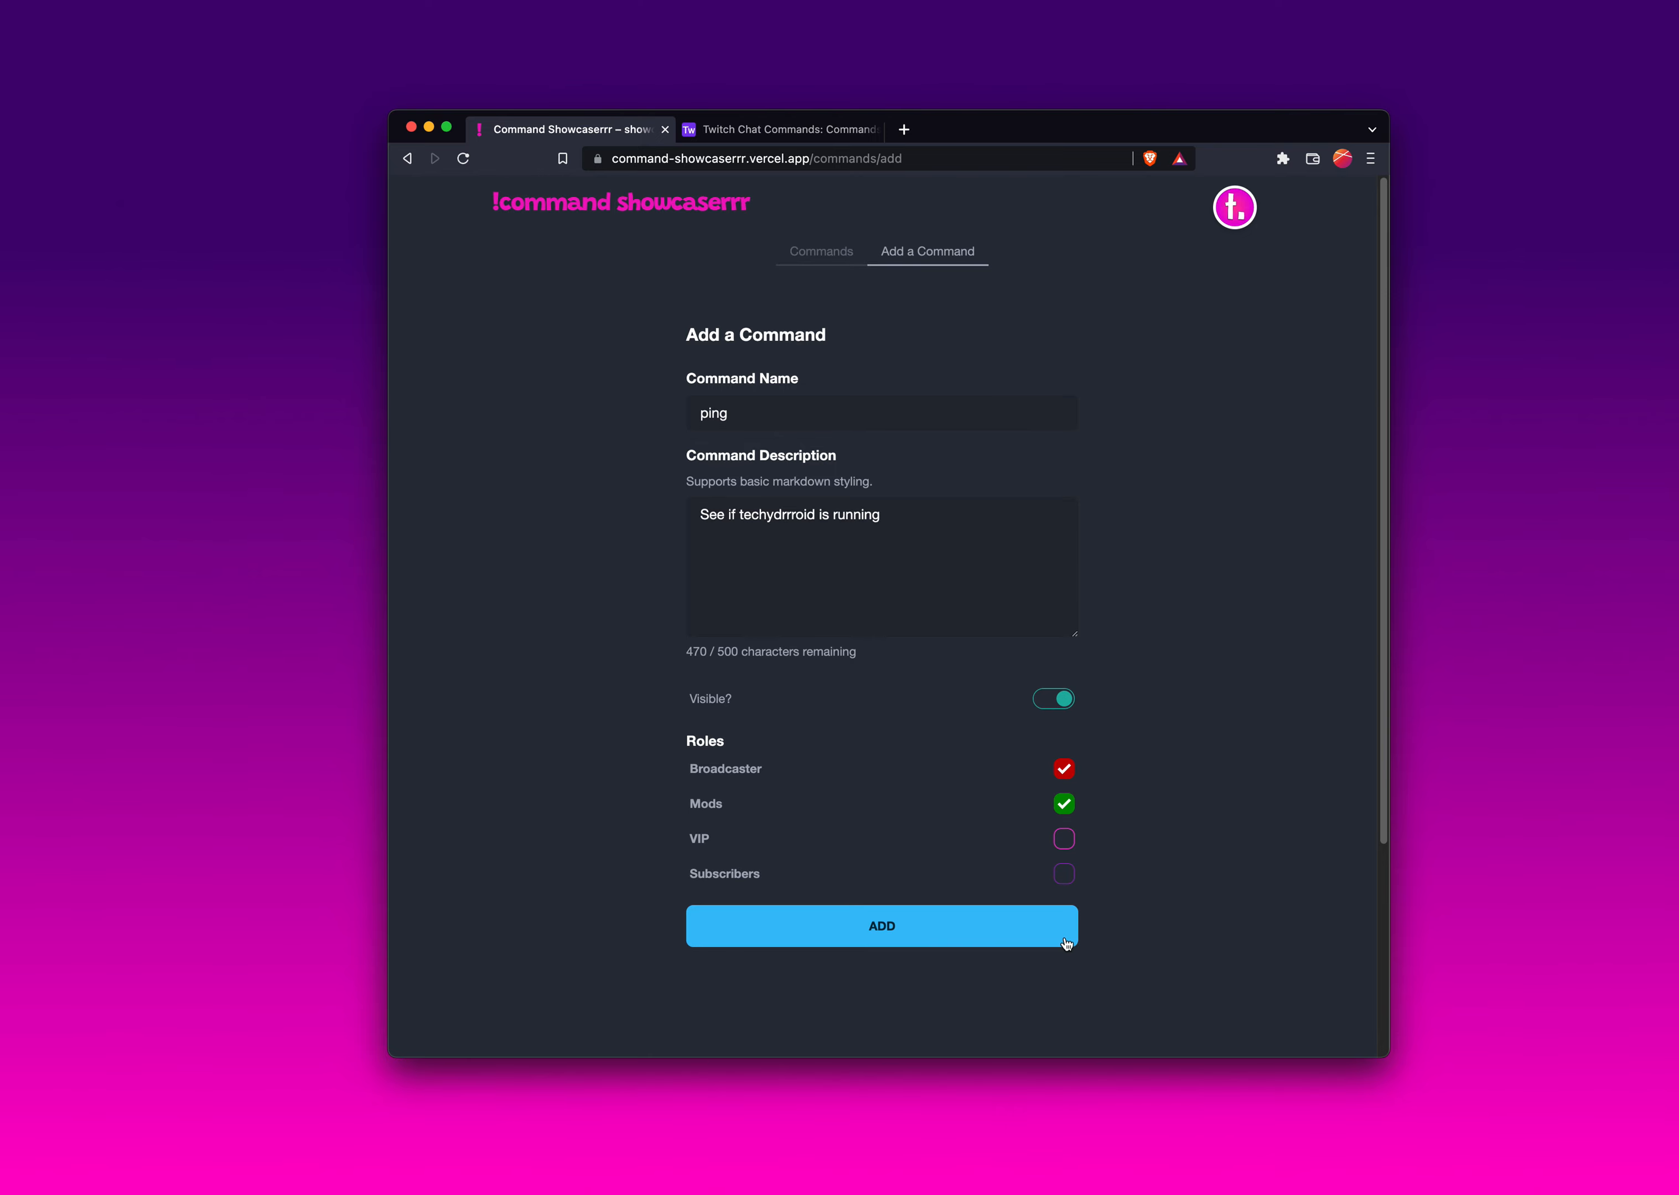
- Submit the ping command and arrange the Airtable window beside the command form
left_click(953, 943)
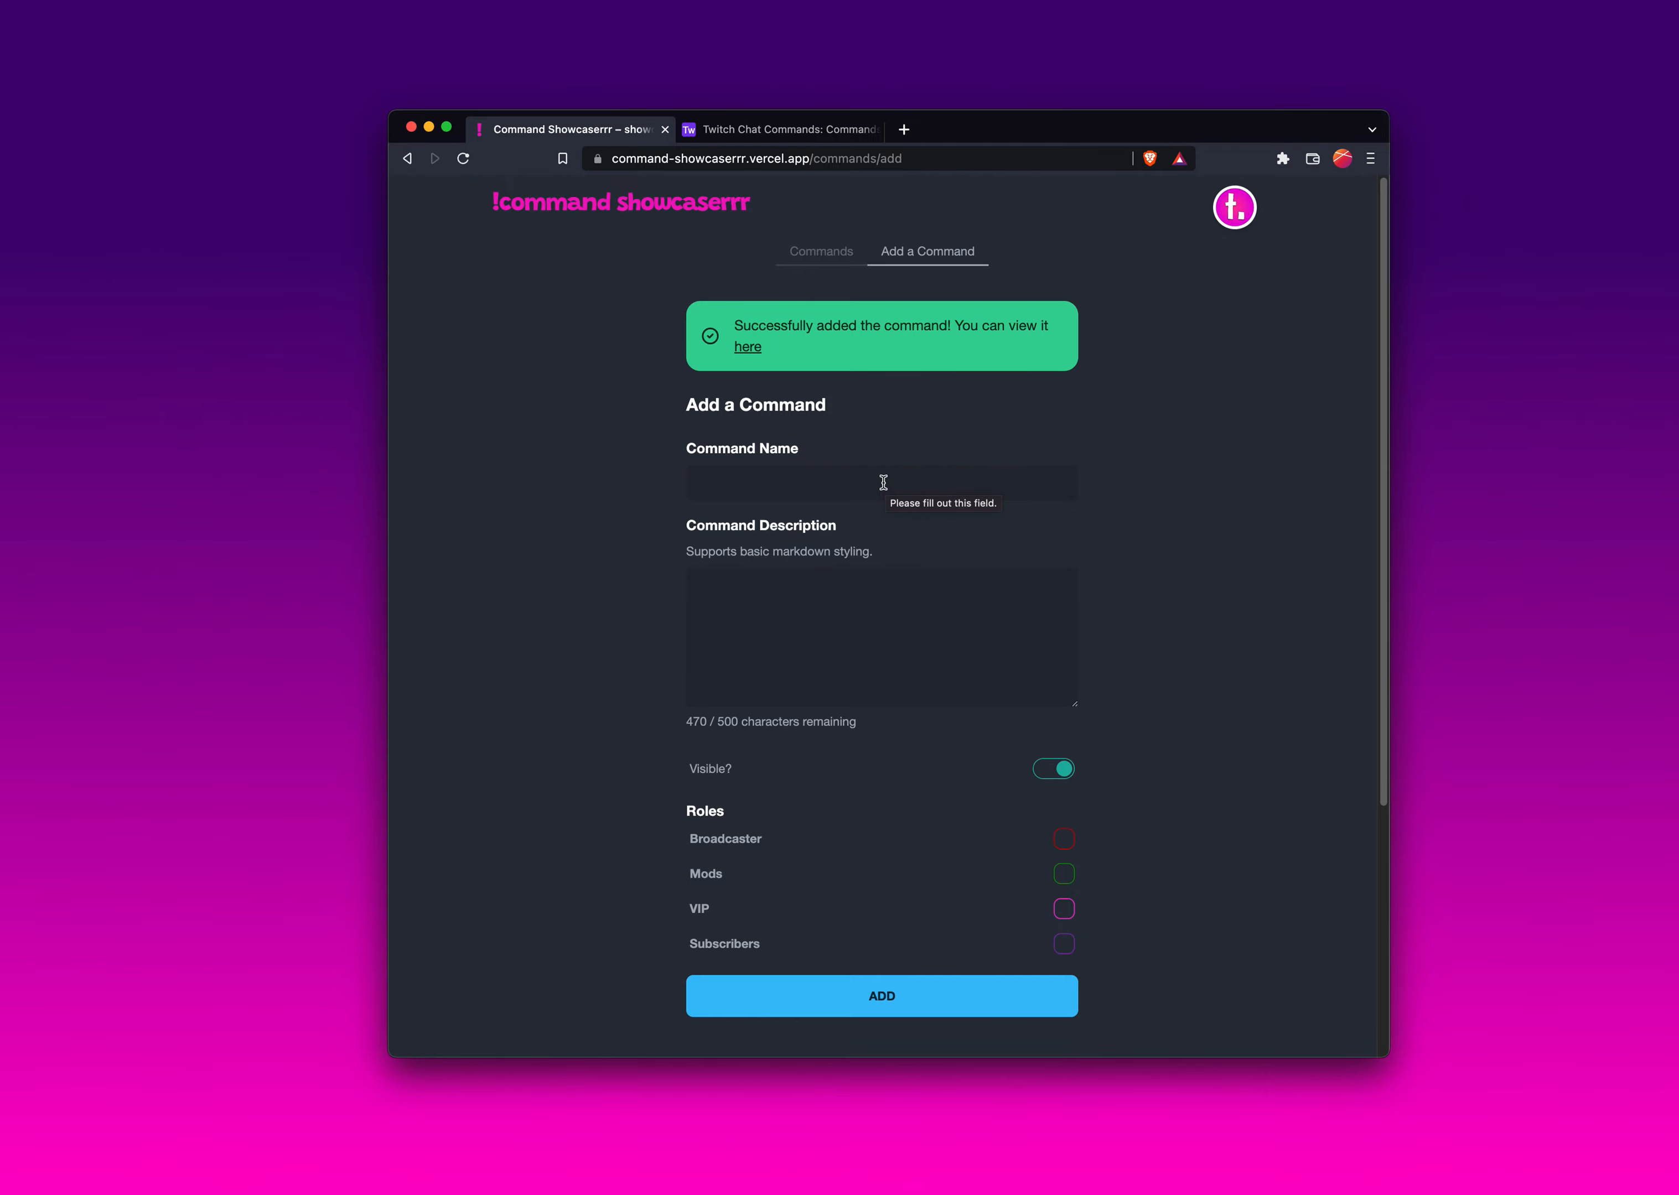
left_click_drag(796, 131, 656, 138)
left_click_drag(1280, 147, 1632, 179)
left_click_drag(1427, 177, 1414, 223)
- Copy the commands note from Airtable and add a command named commands with that note as its description
left_click(1392, 437)
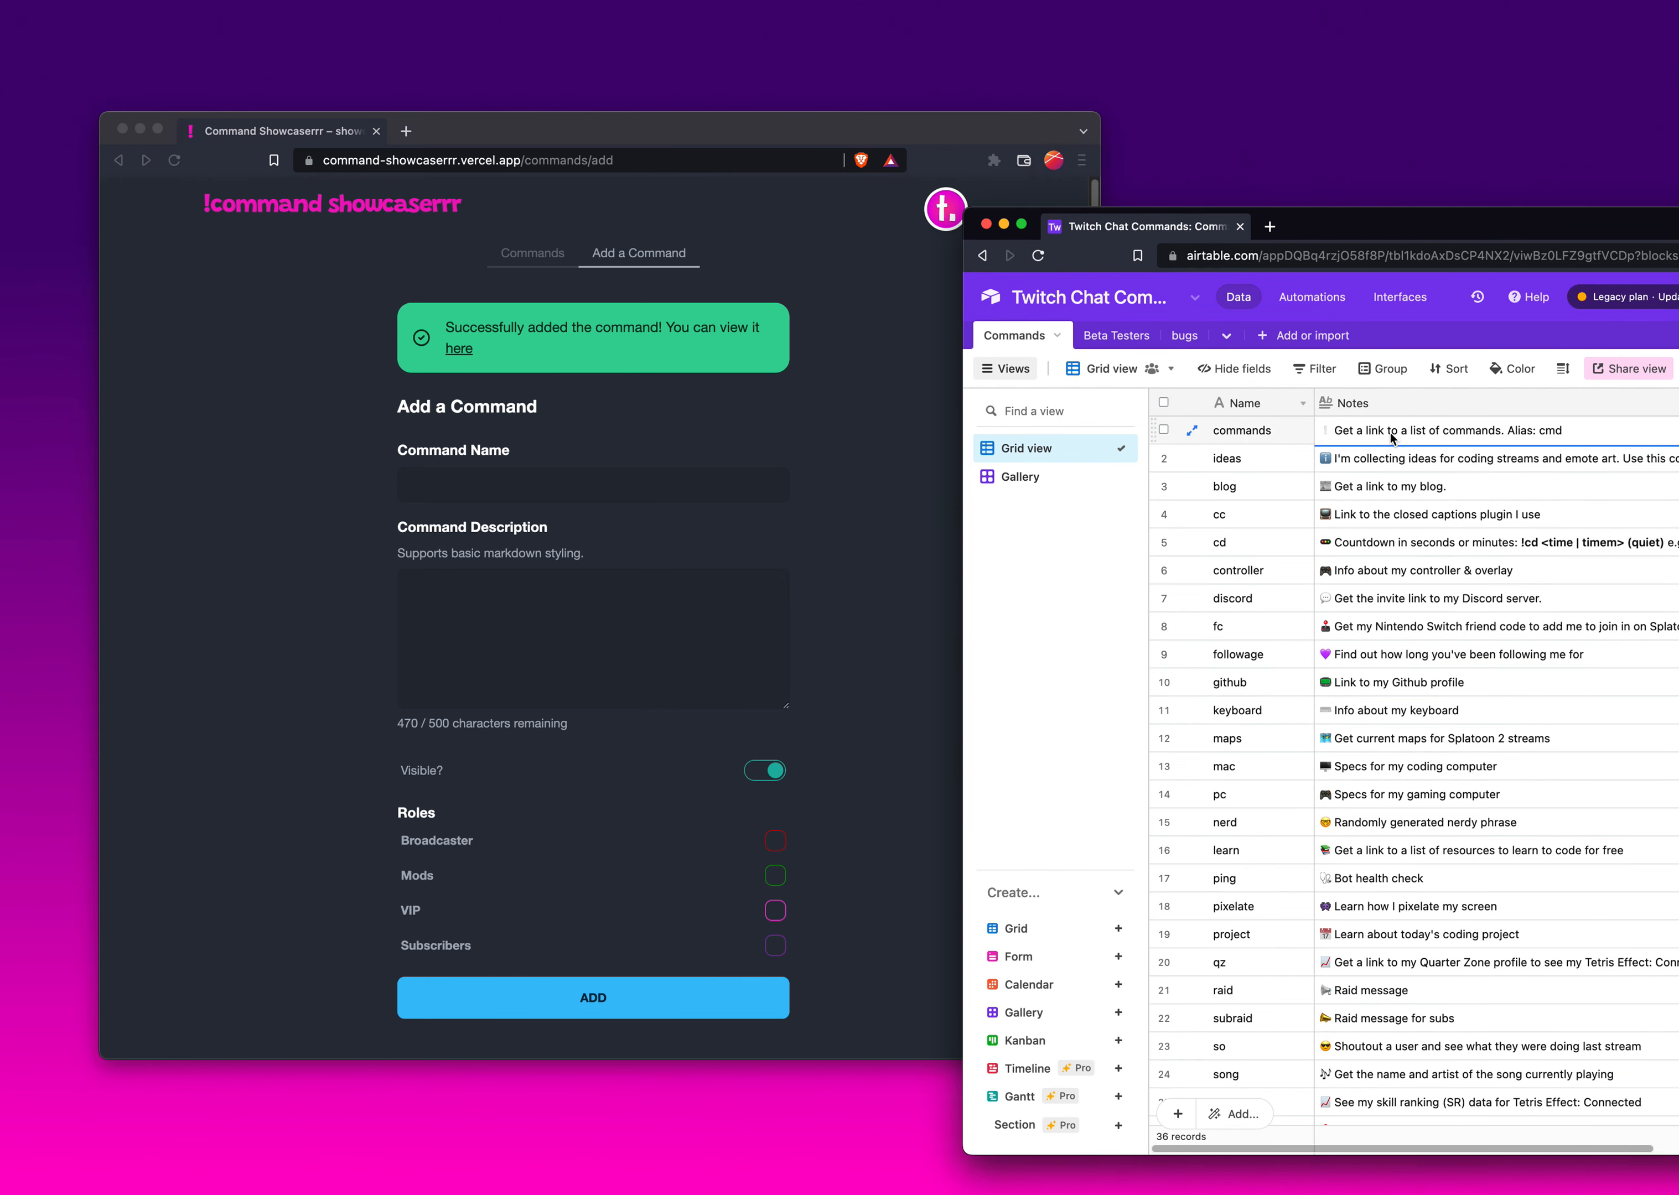
key("super+c")
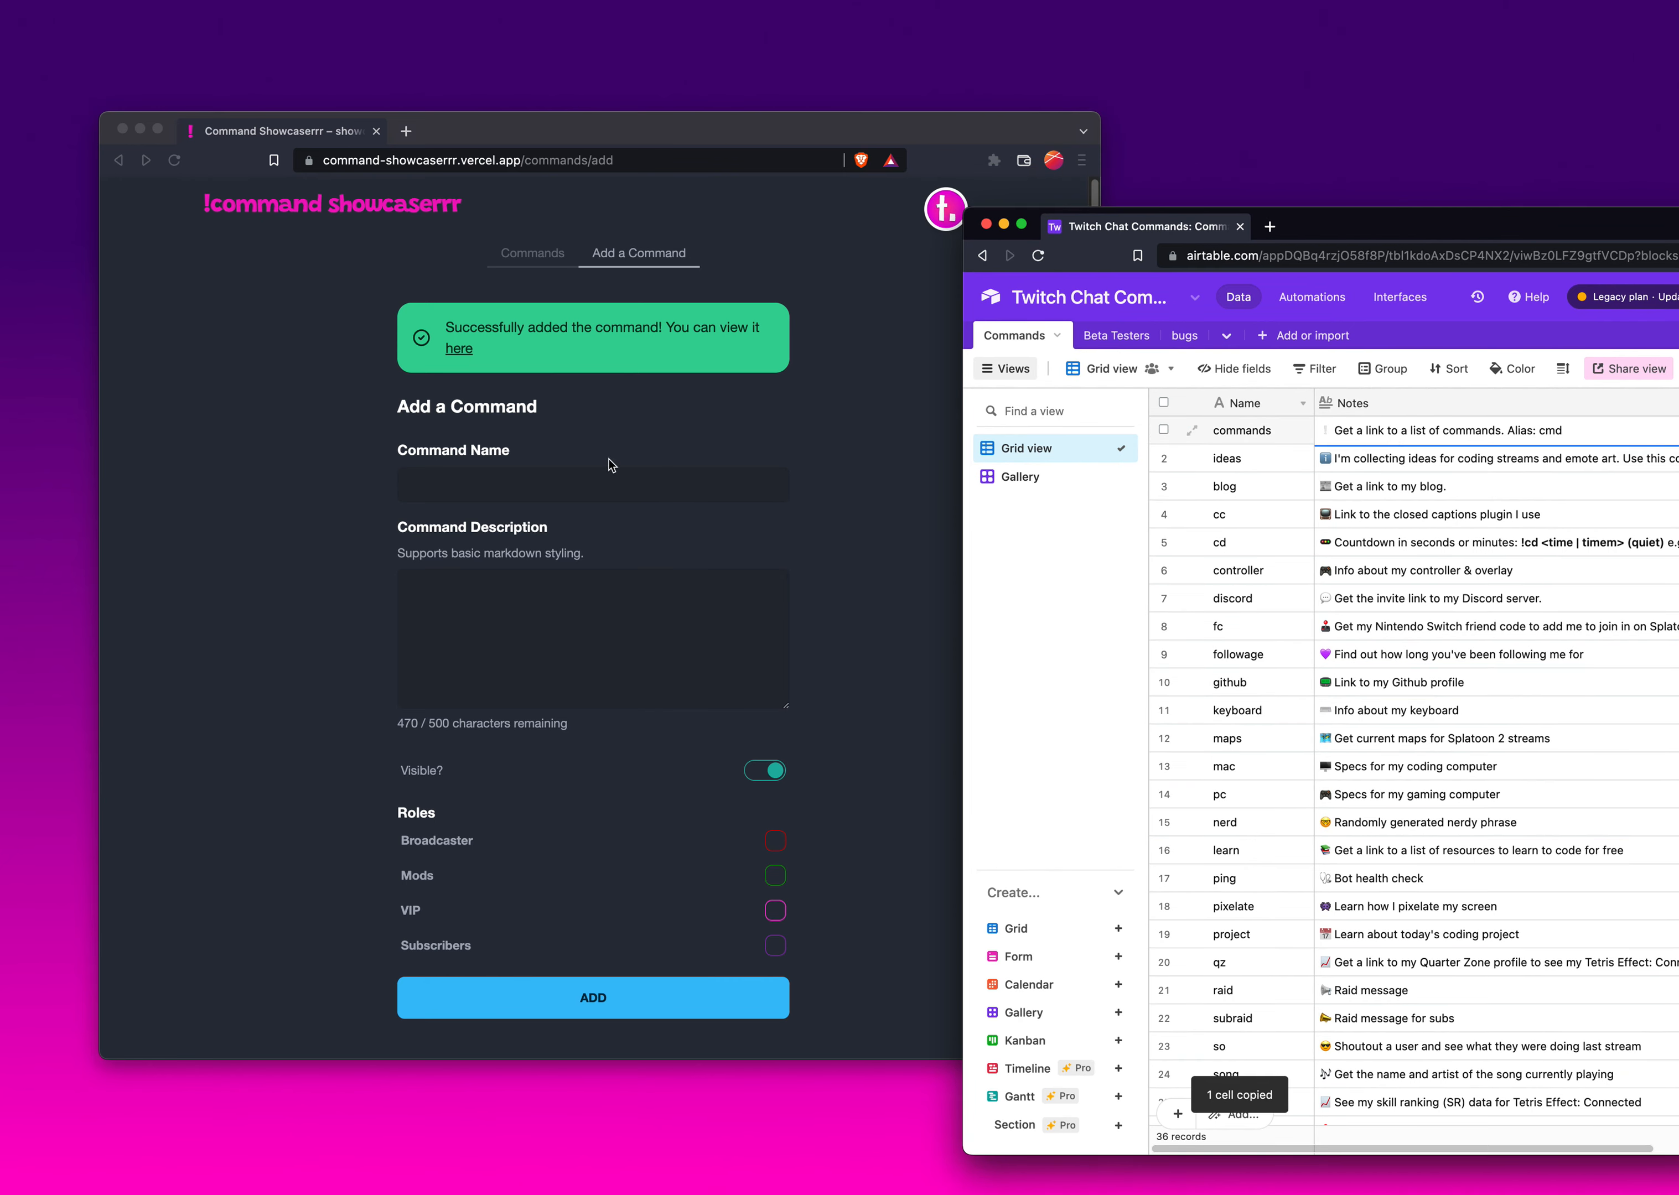
left_click(607, 467)
left_click(581, 483)
type("commands")
key("Tab")
key("super+v")
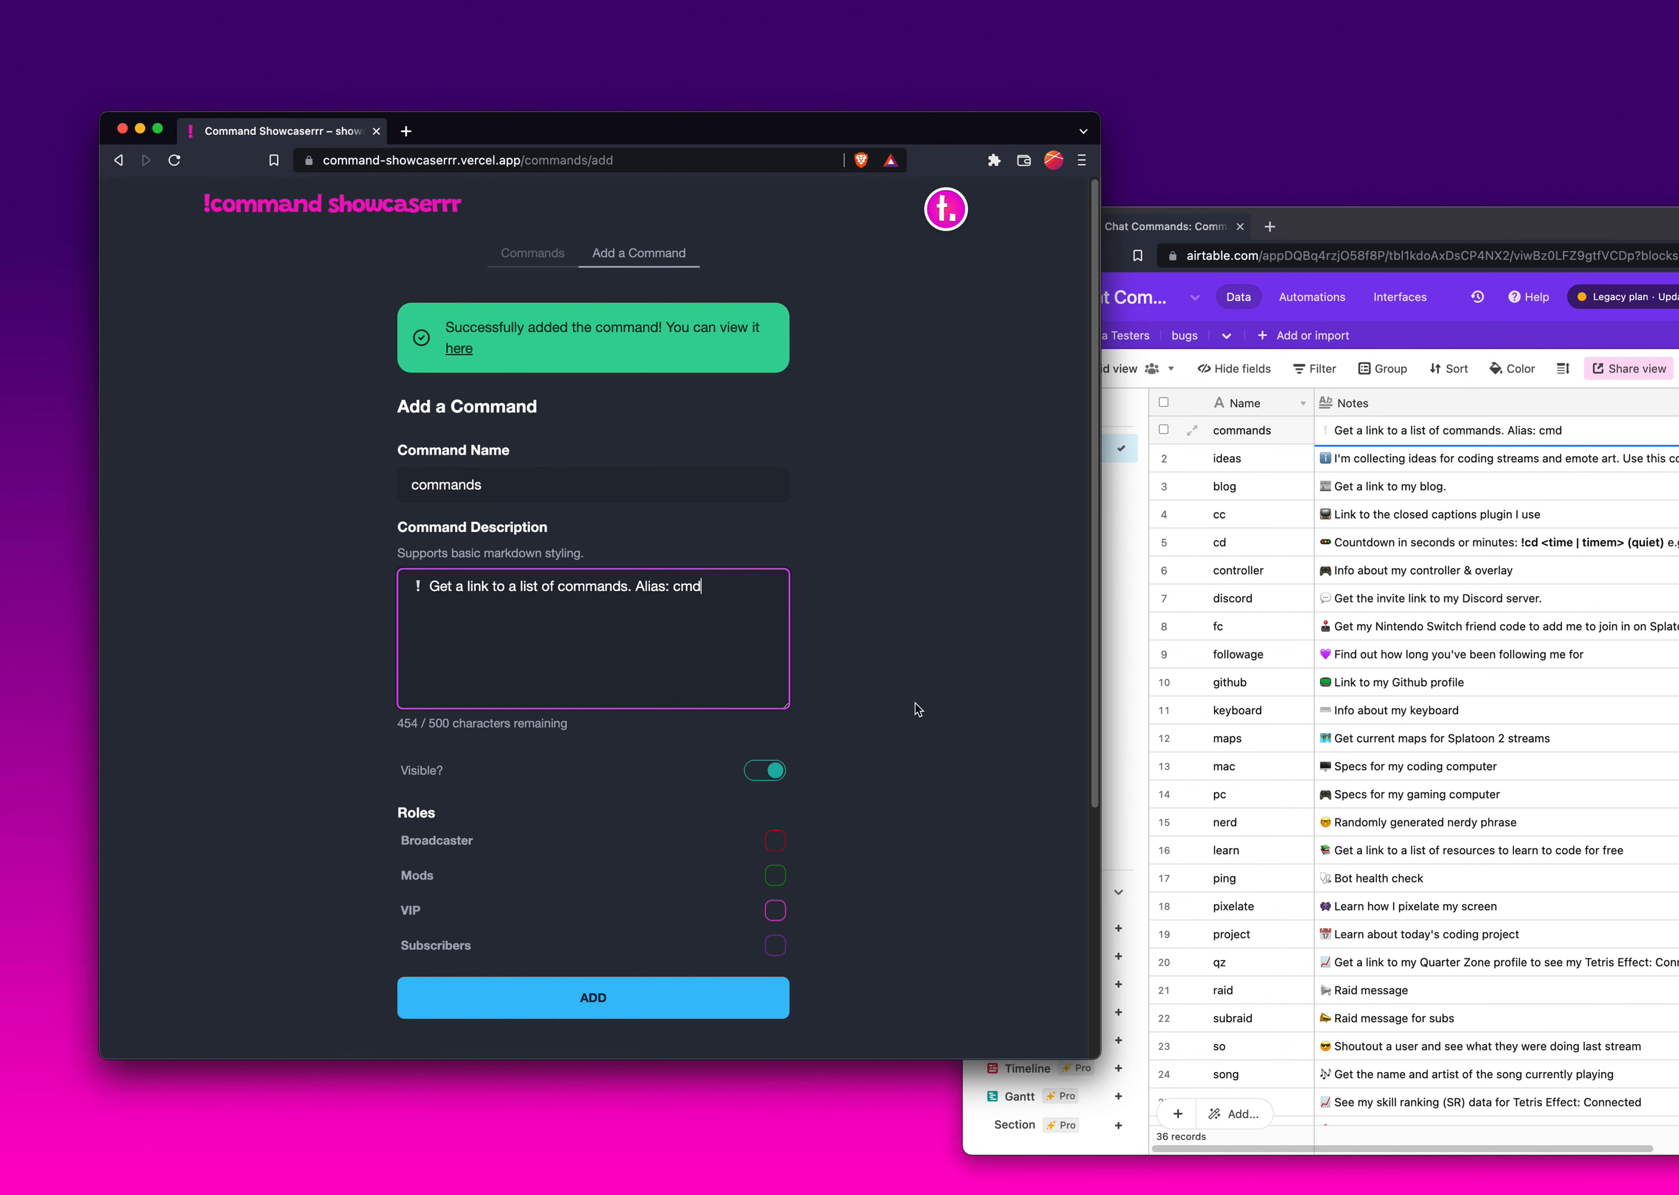
key("super+Return")
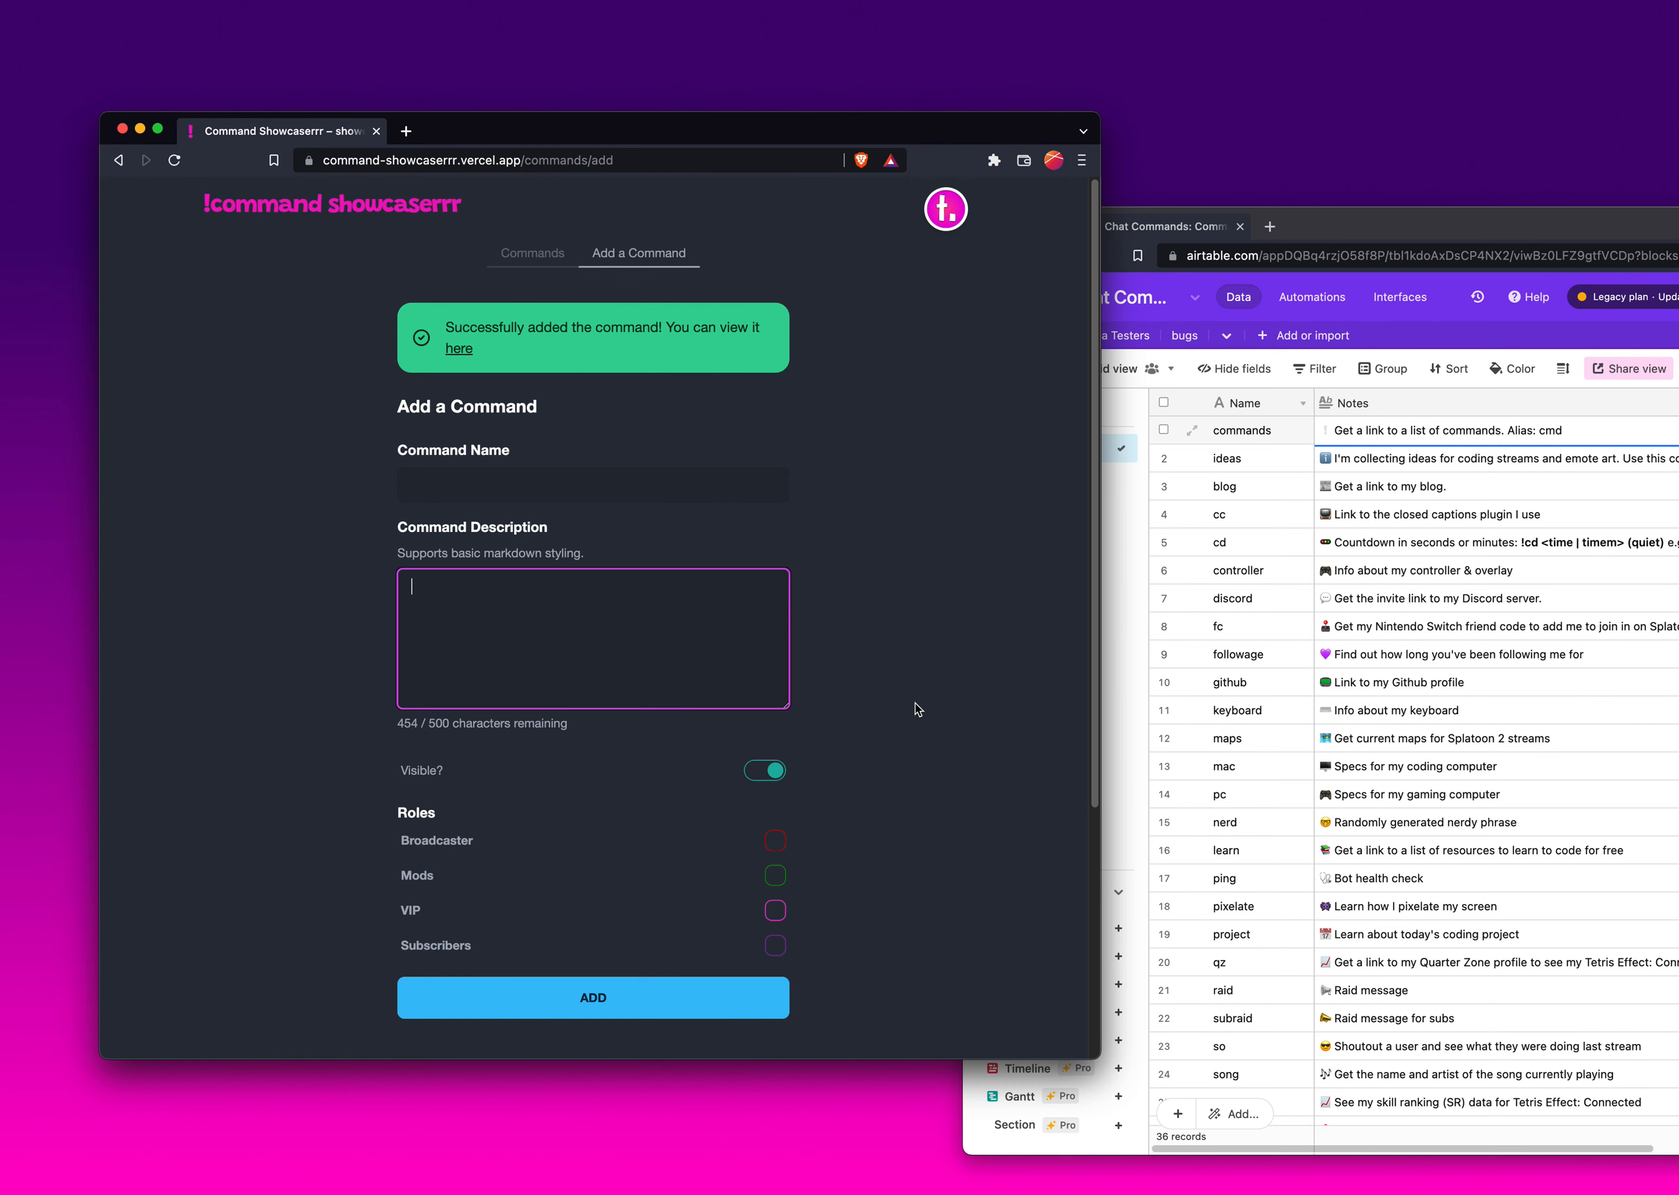
- Copy the blog note from Airtable and add a blog command with it as its description
left_click(1379, 488)
left_click(1378, 488)
key("super+c")
key("super+Tab")
key("super+v")
left_click(526, 492)
type("blog")
key("Return")
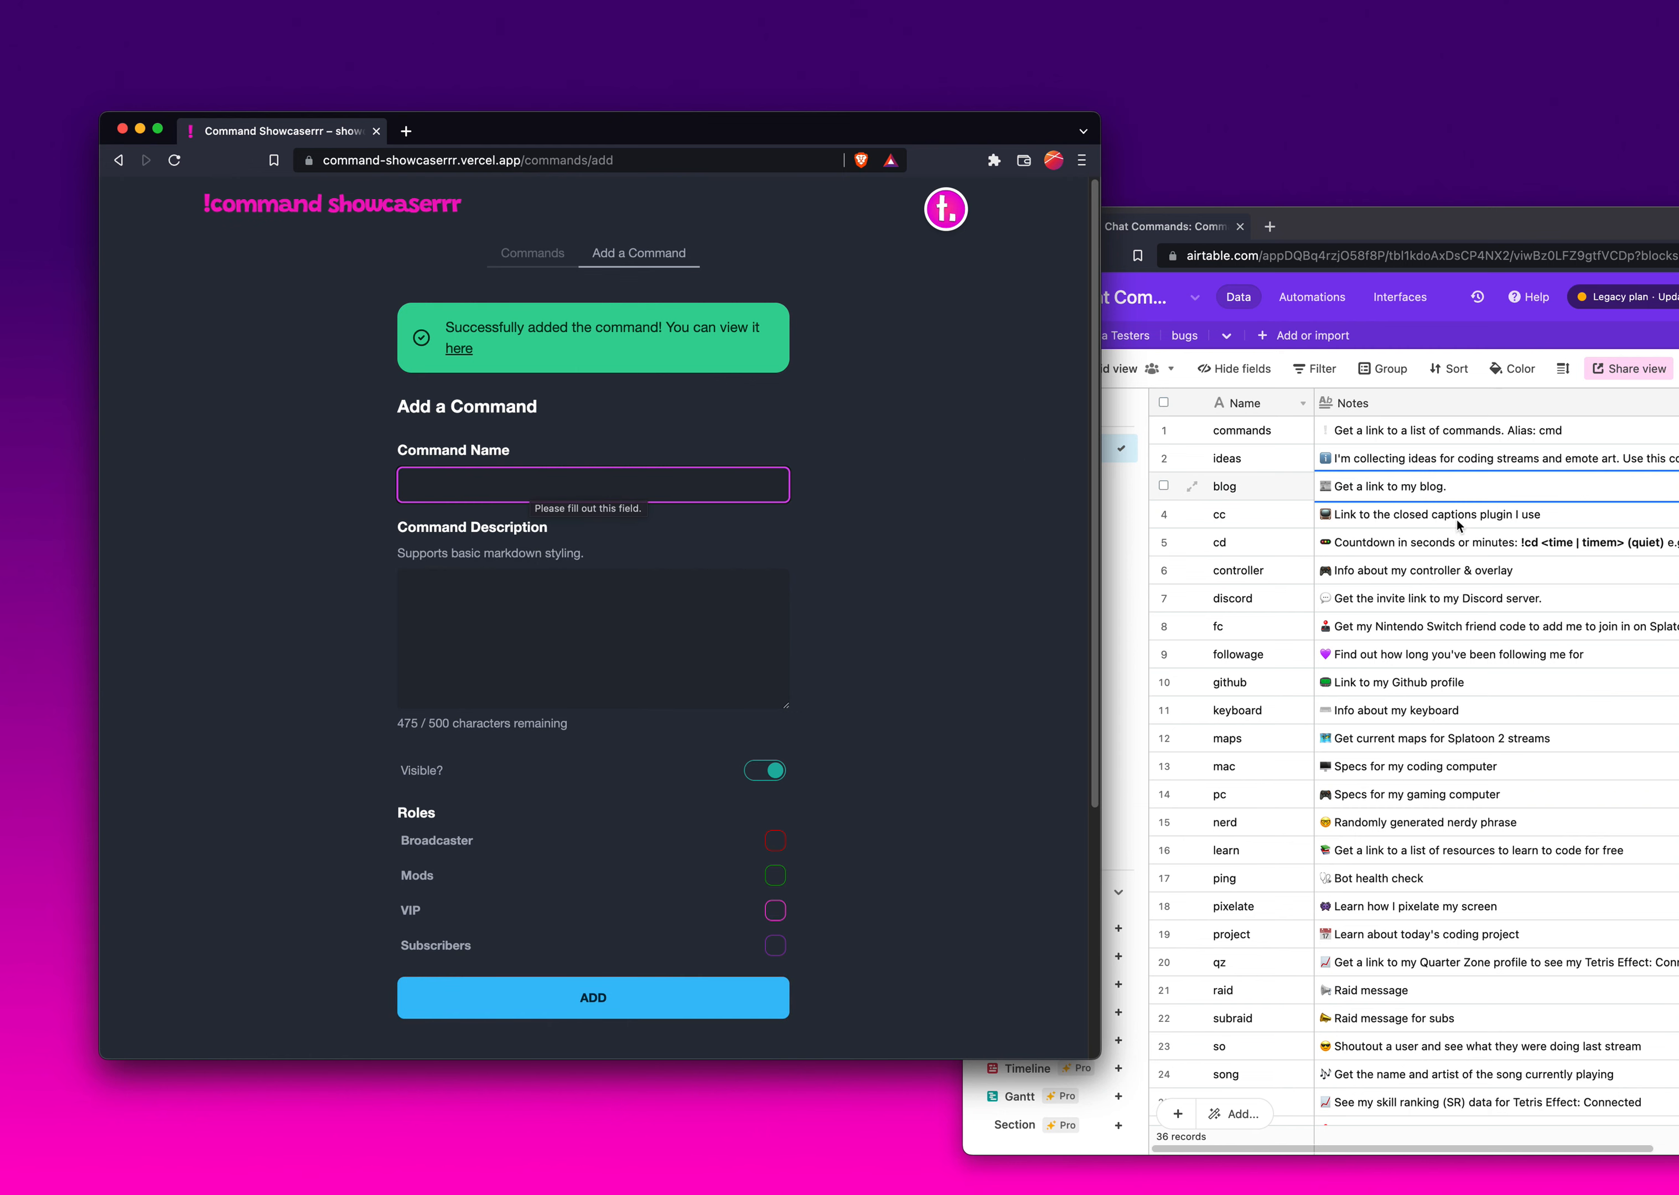
- Copy the cc note from Airtable and add a cc command with it as its description
left_click(1431, 516)
left_click(1431, 516)
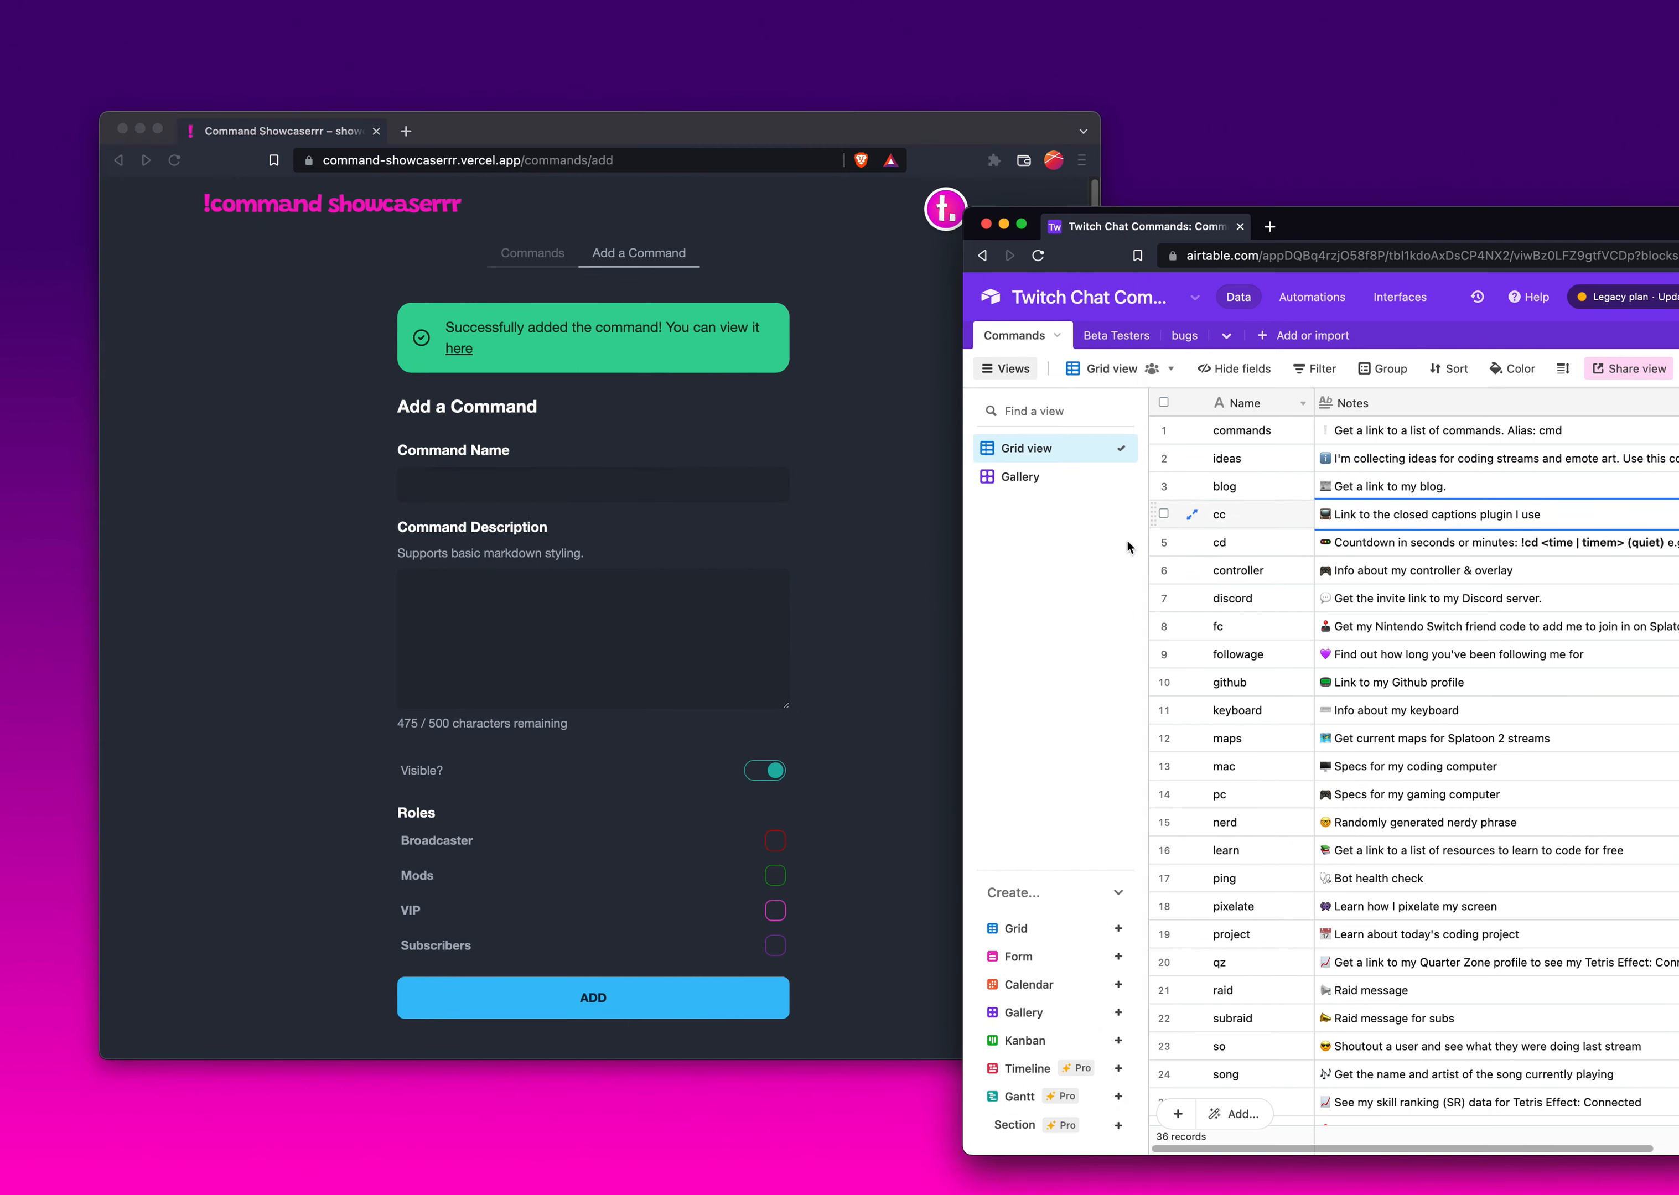
key("super+c")
left_click(712, 622)
left_click(614, 611)
key("super+v")
left_click(580, 486)
type("cc")
key("Return")
- Copy the cd note from Airtable and start a cd command with the pasted description
left_click(1506, 544)
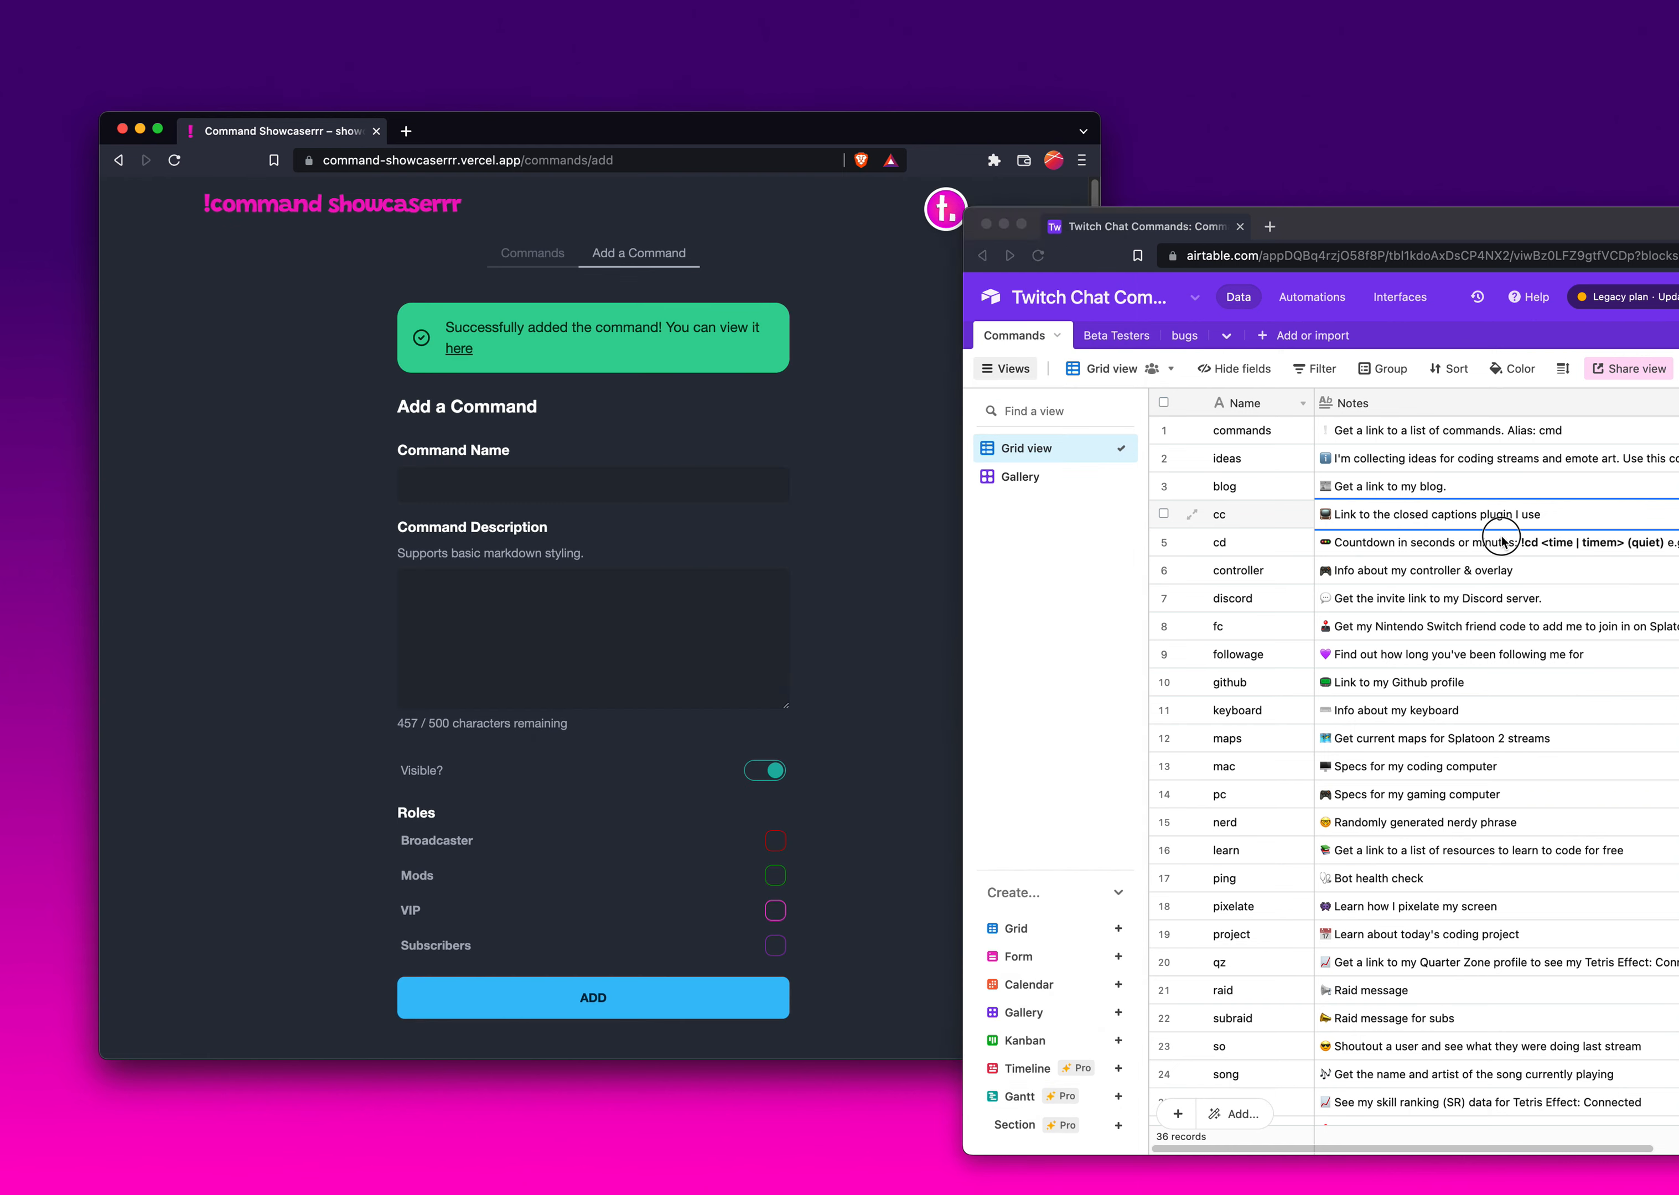
left_click(1475, 546)
key("super+c")
left_click(635, 599)
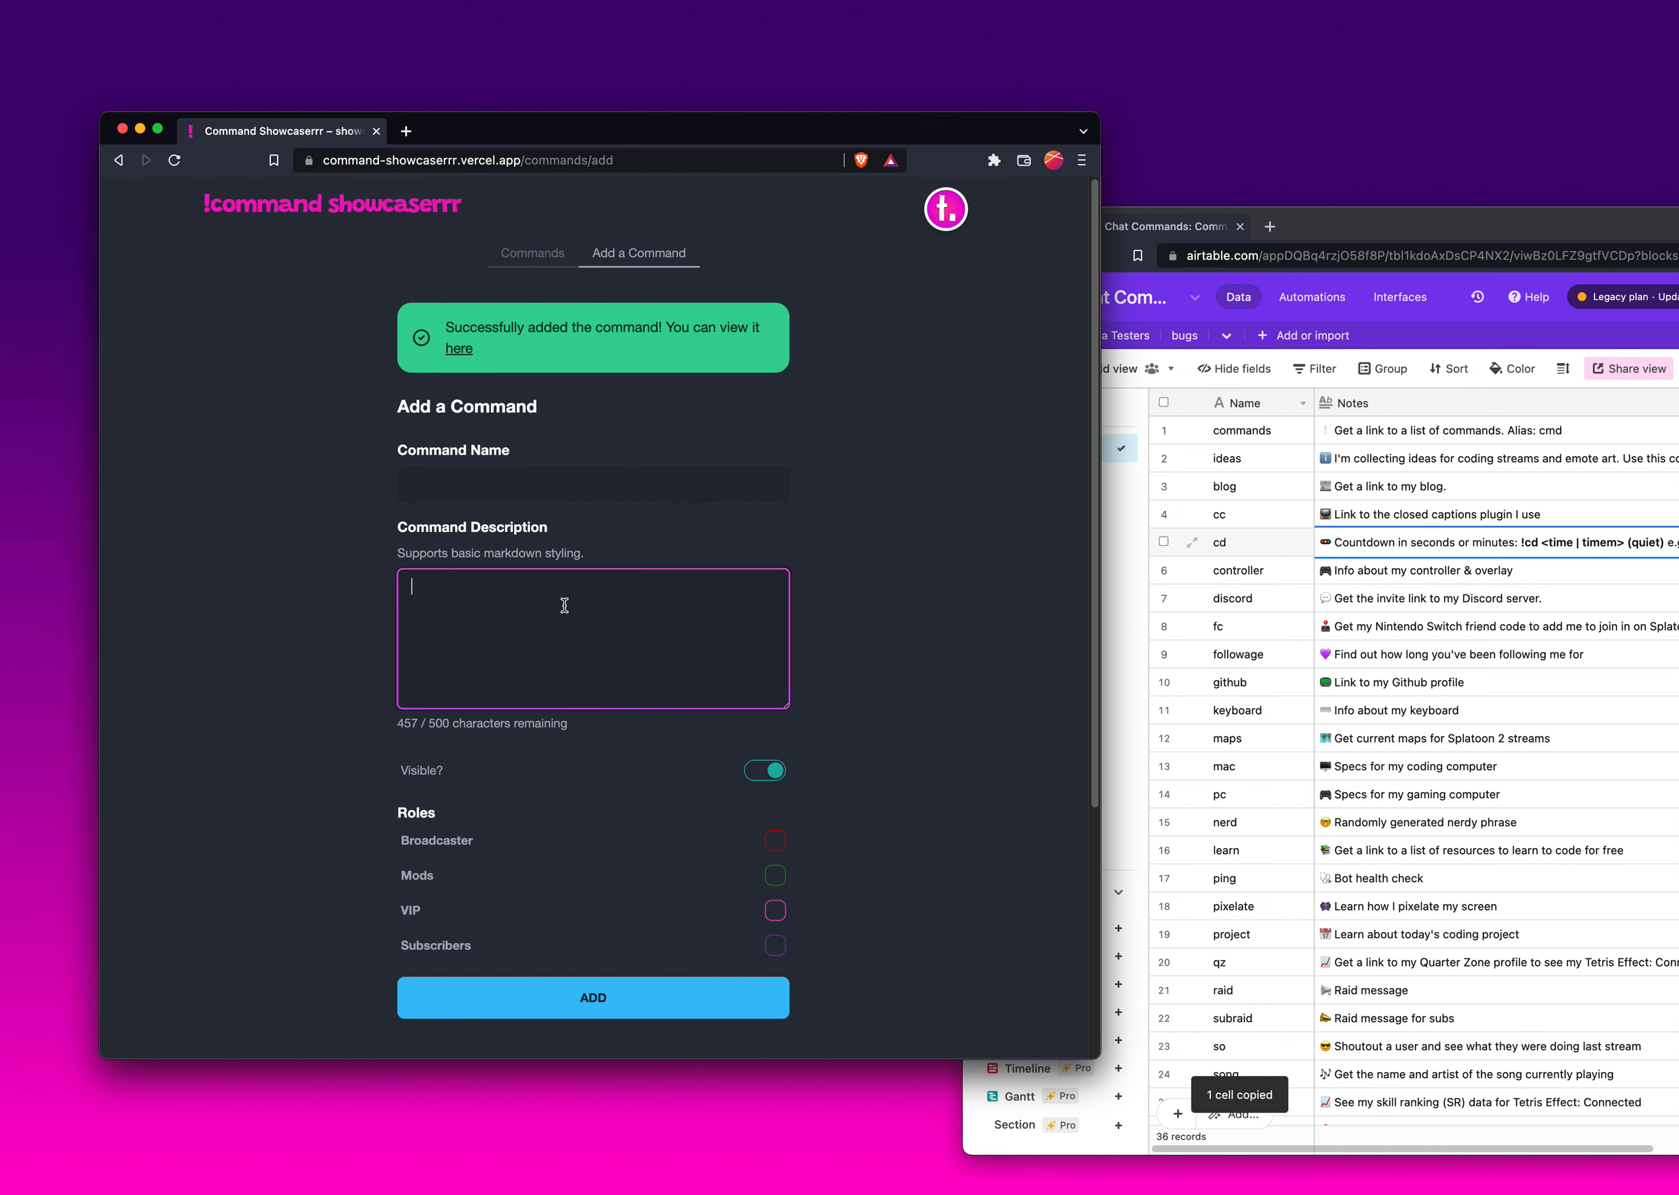
key("super+v")
left_click(549, 493)
type("cd")
left_click(517, 620)
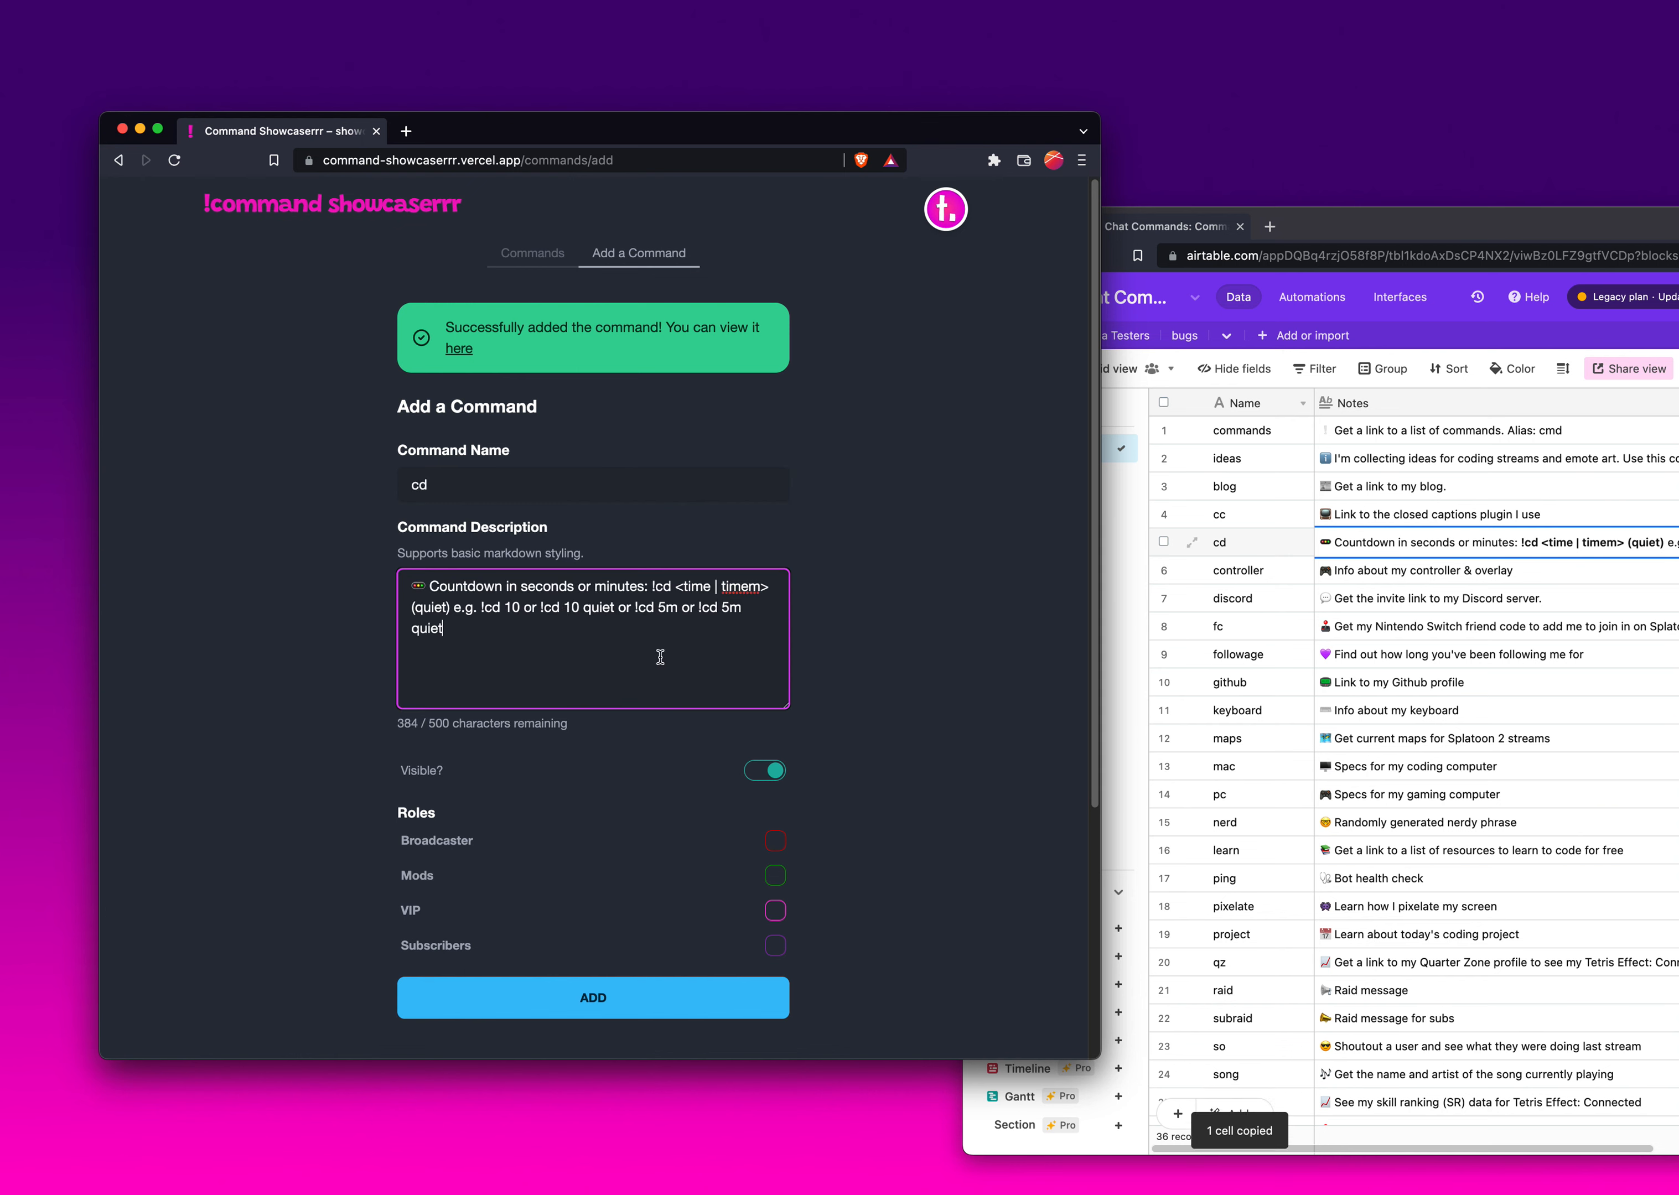
- Wrap the !cd syntax and each example in the cd description with ** to make them bold
left_click(649, 587)
left_click(1462, 582)
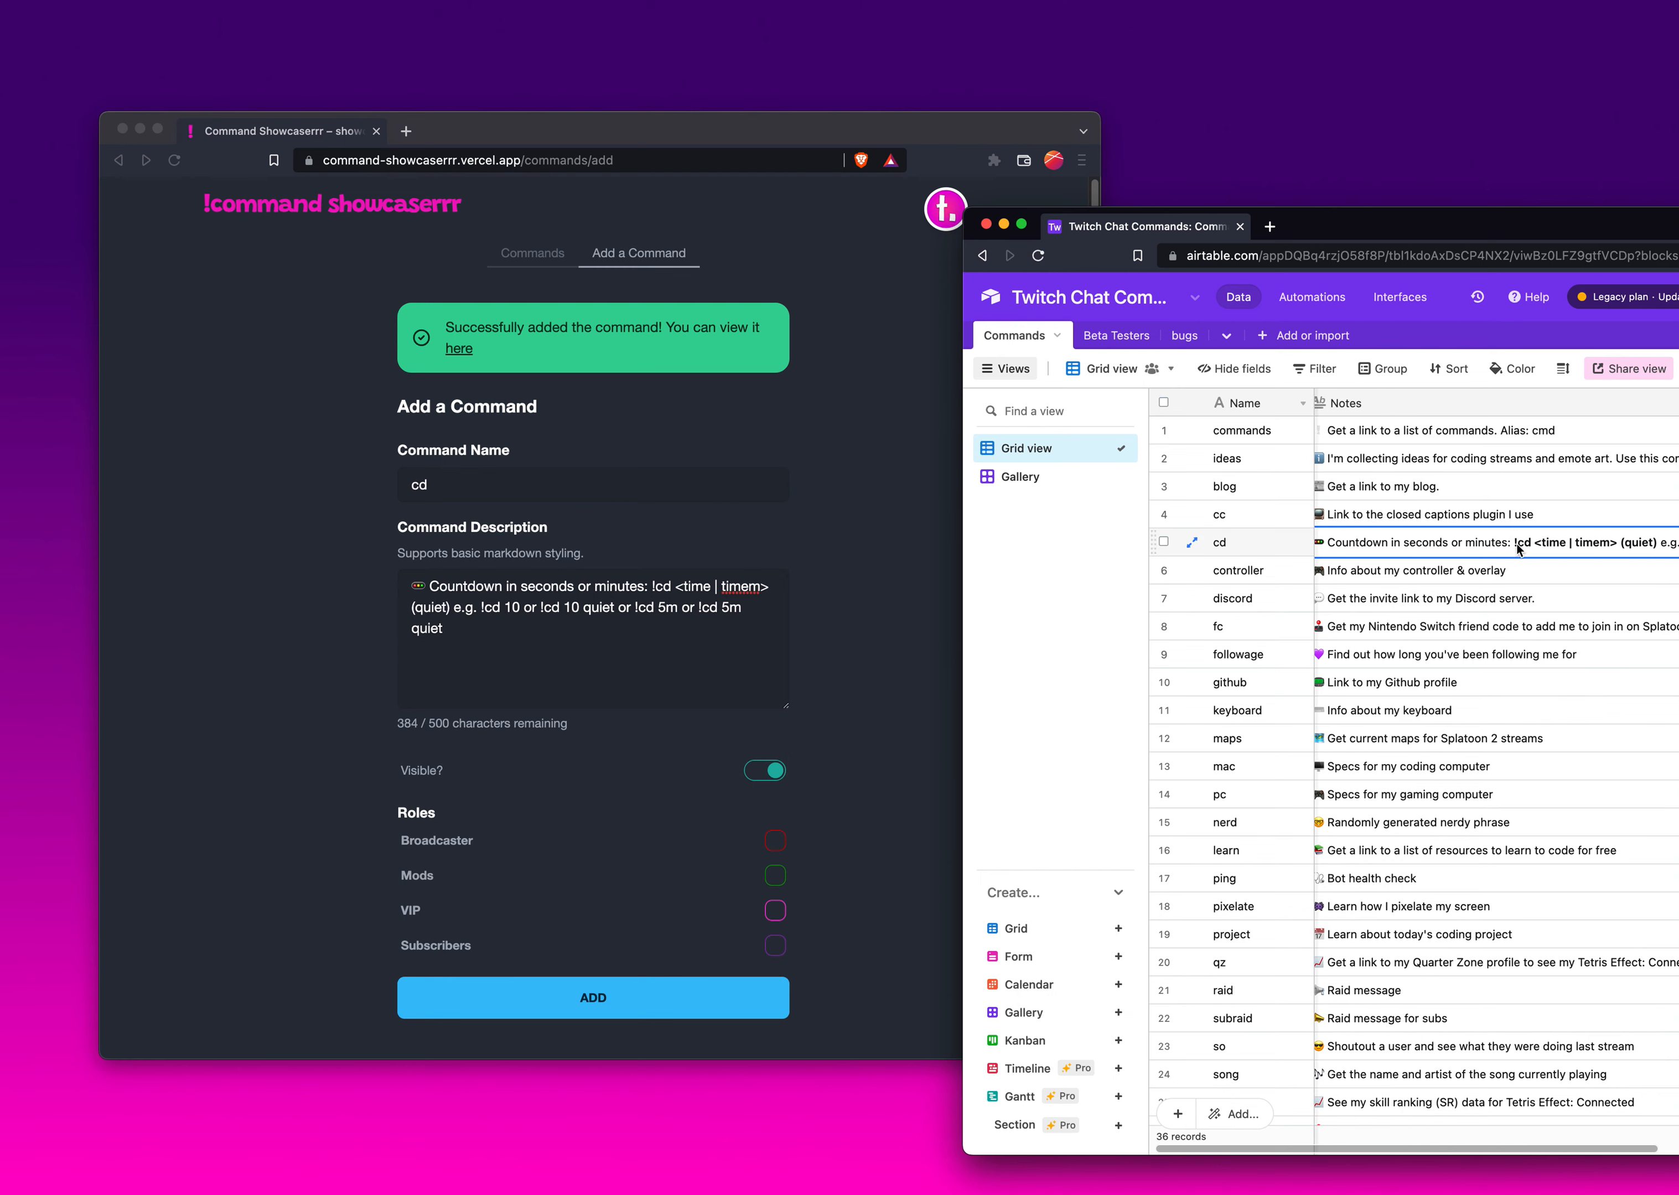
scroll(1611, 554, "right", 8)
scroll(1611, 555, "left", 8)
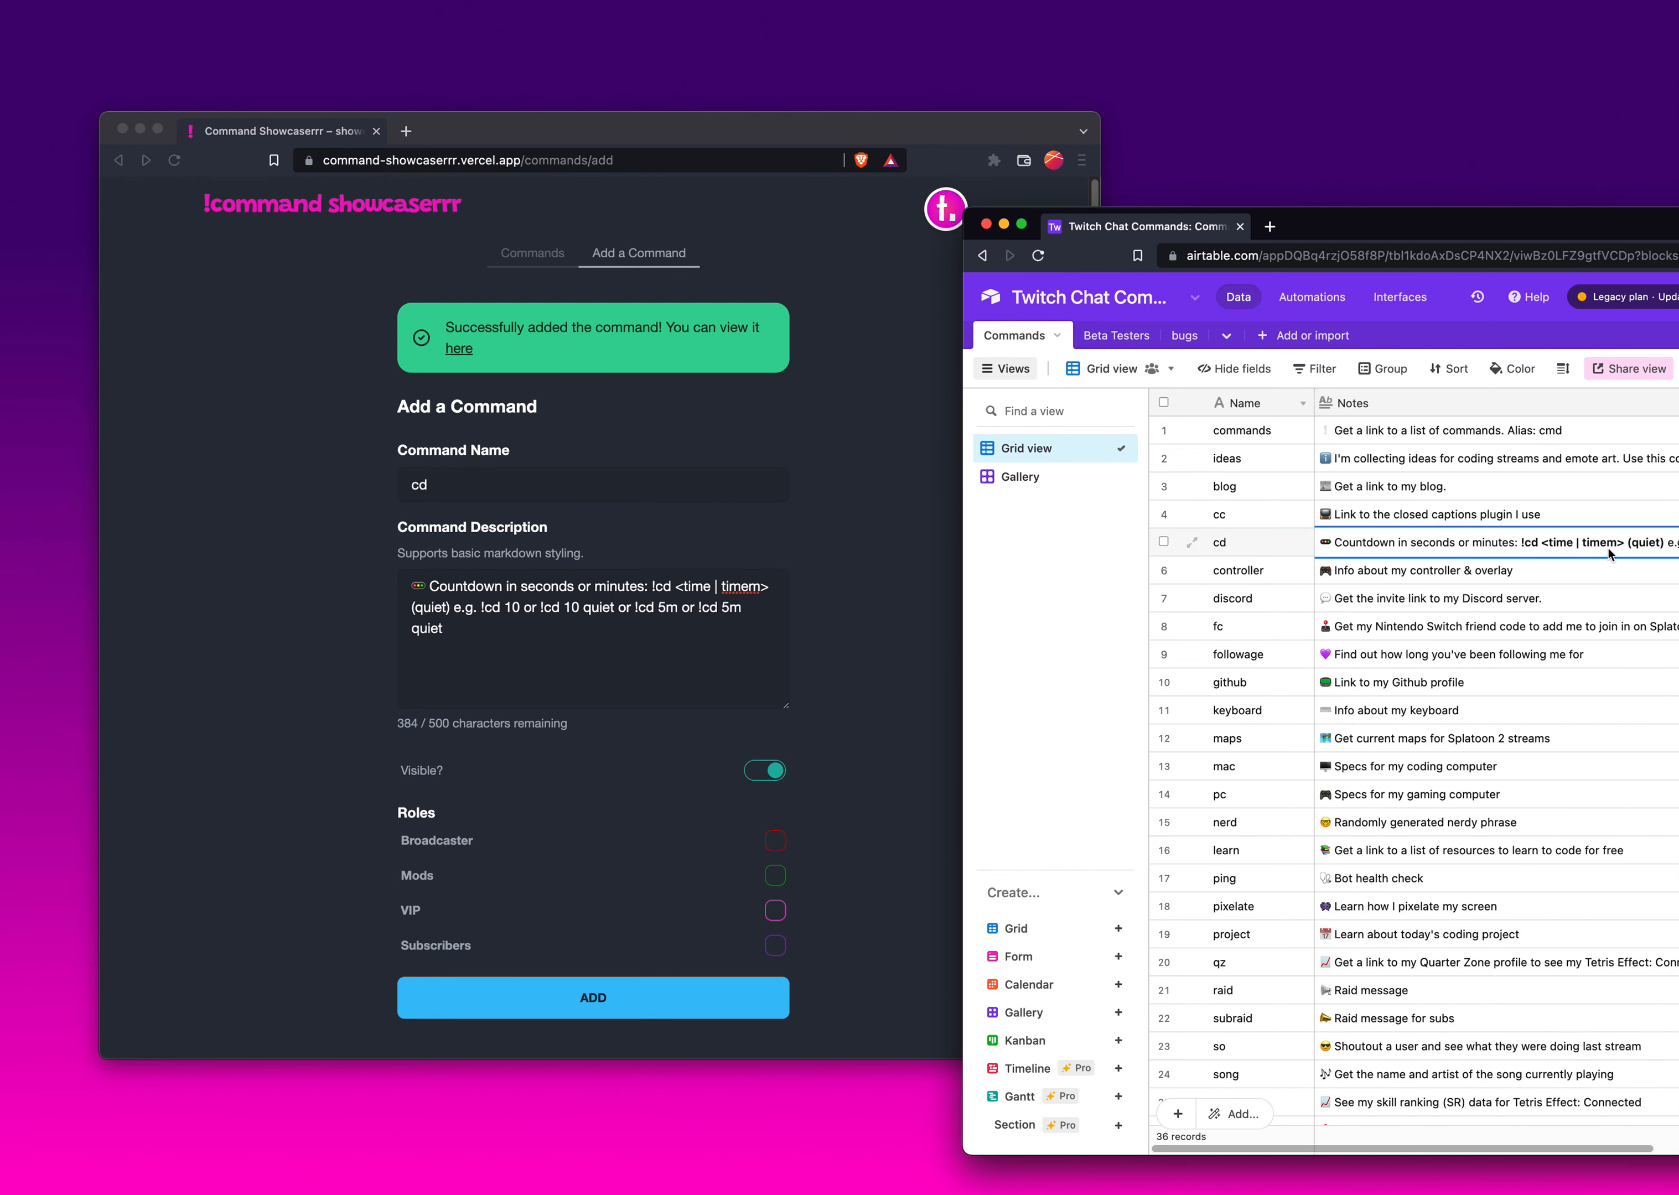
left_click(585, 628)
left_click(653, 586)
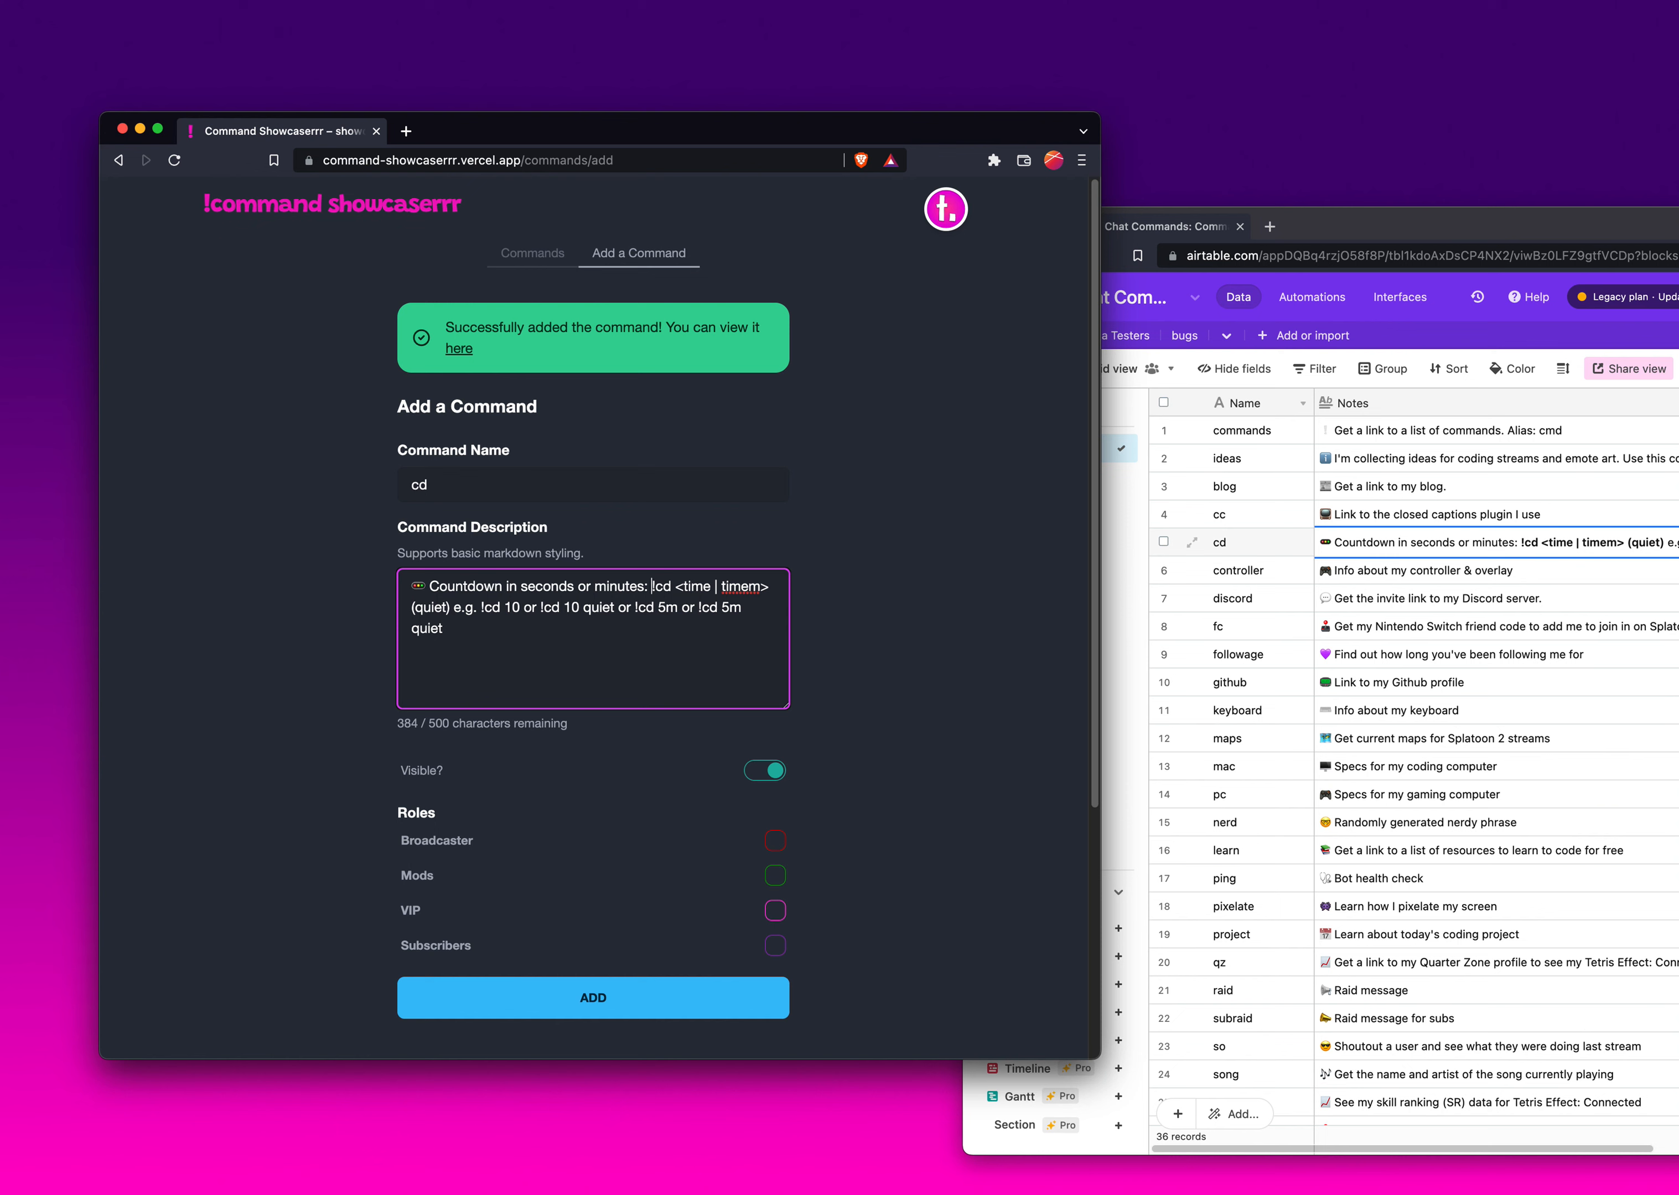
type("**")
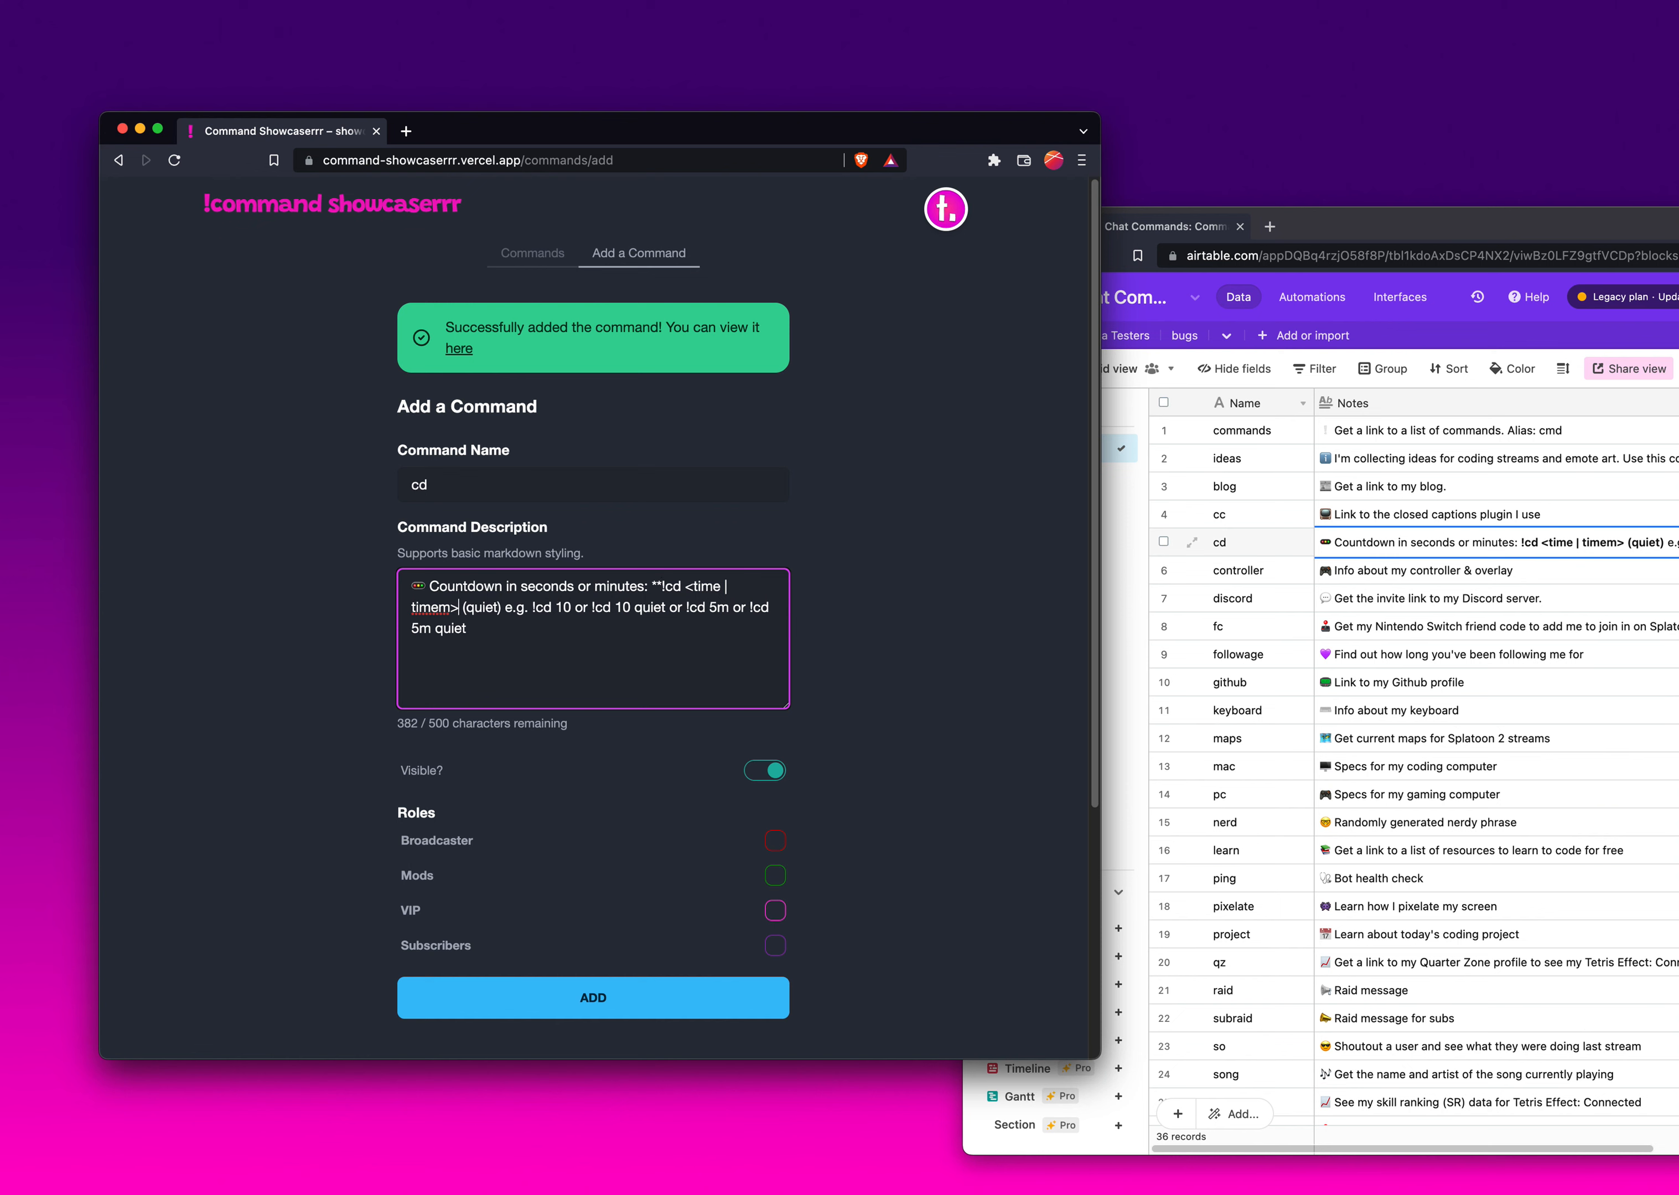
type("**")
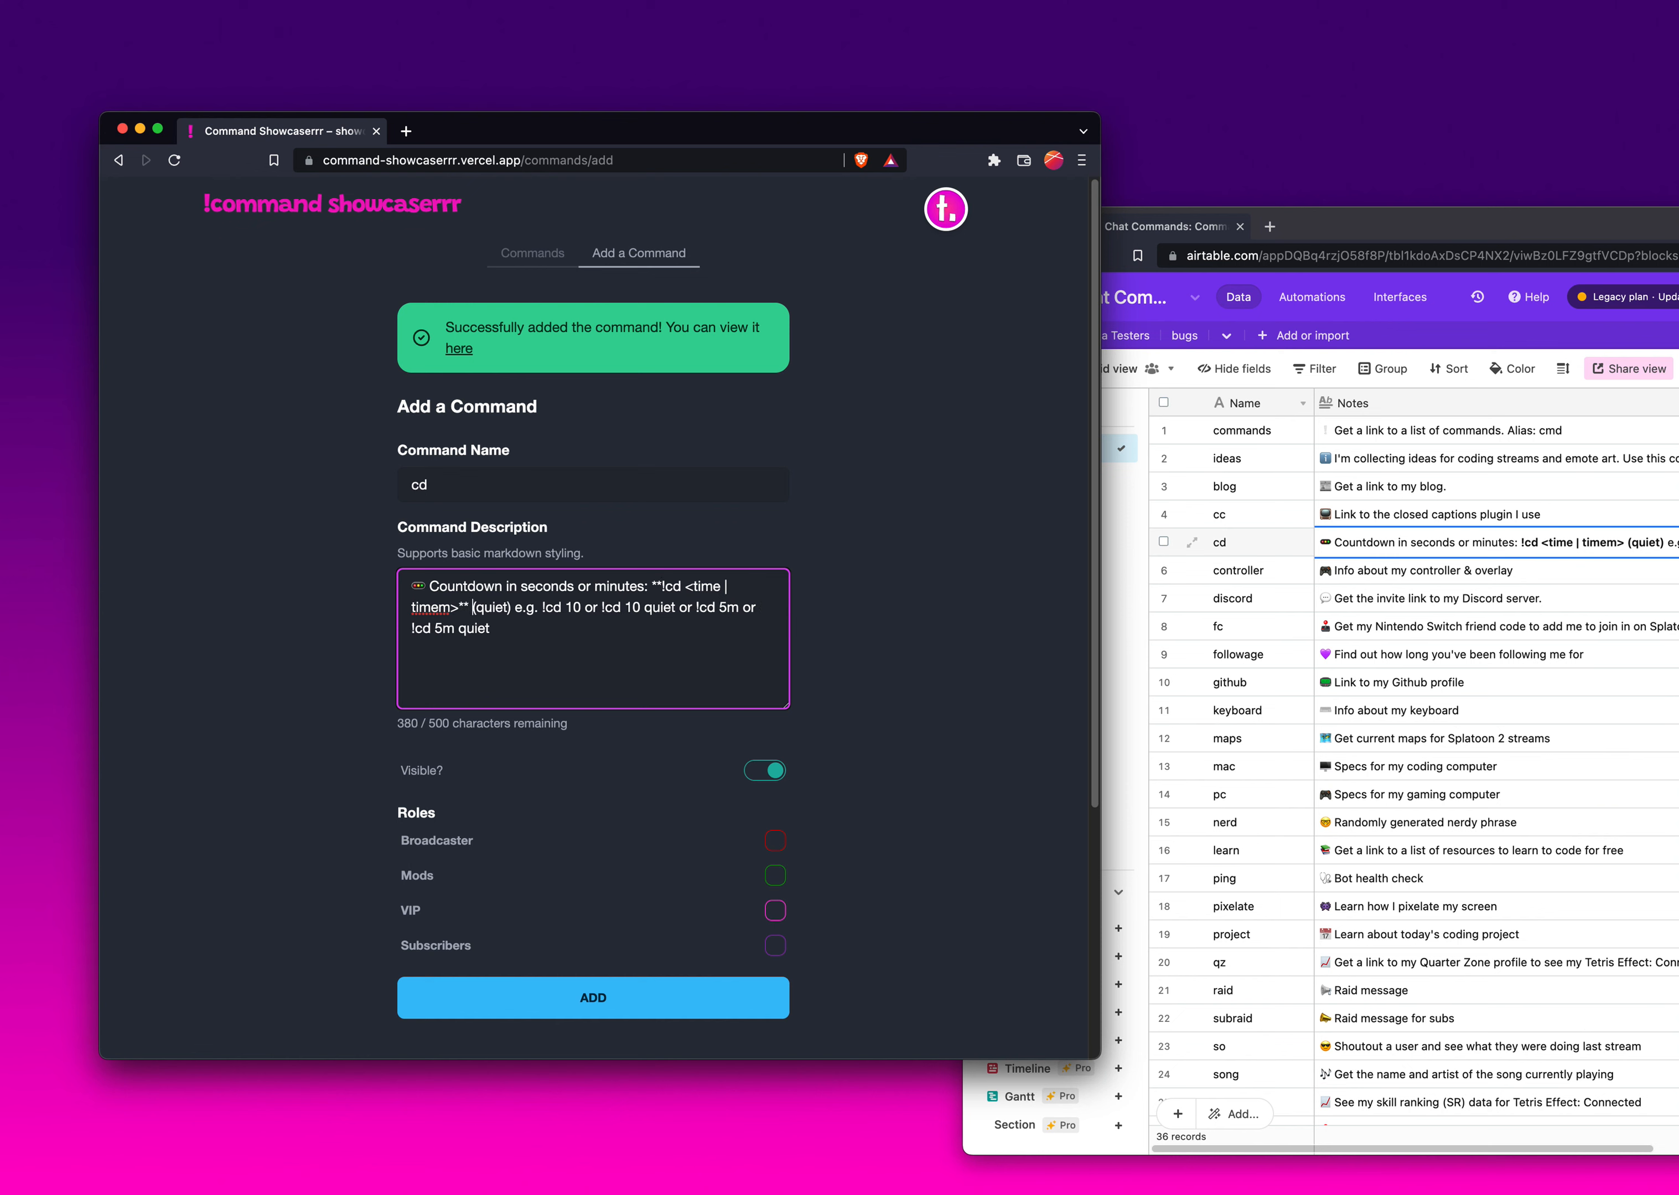
type("**")
type("**")
type("**")
type("**")
type("**")
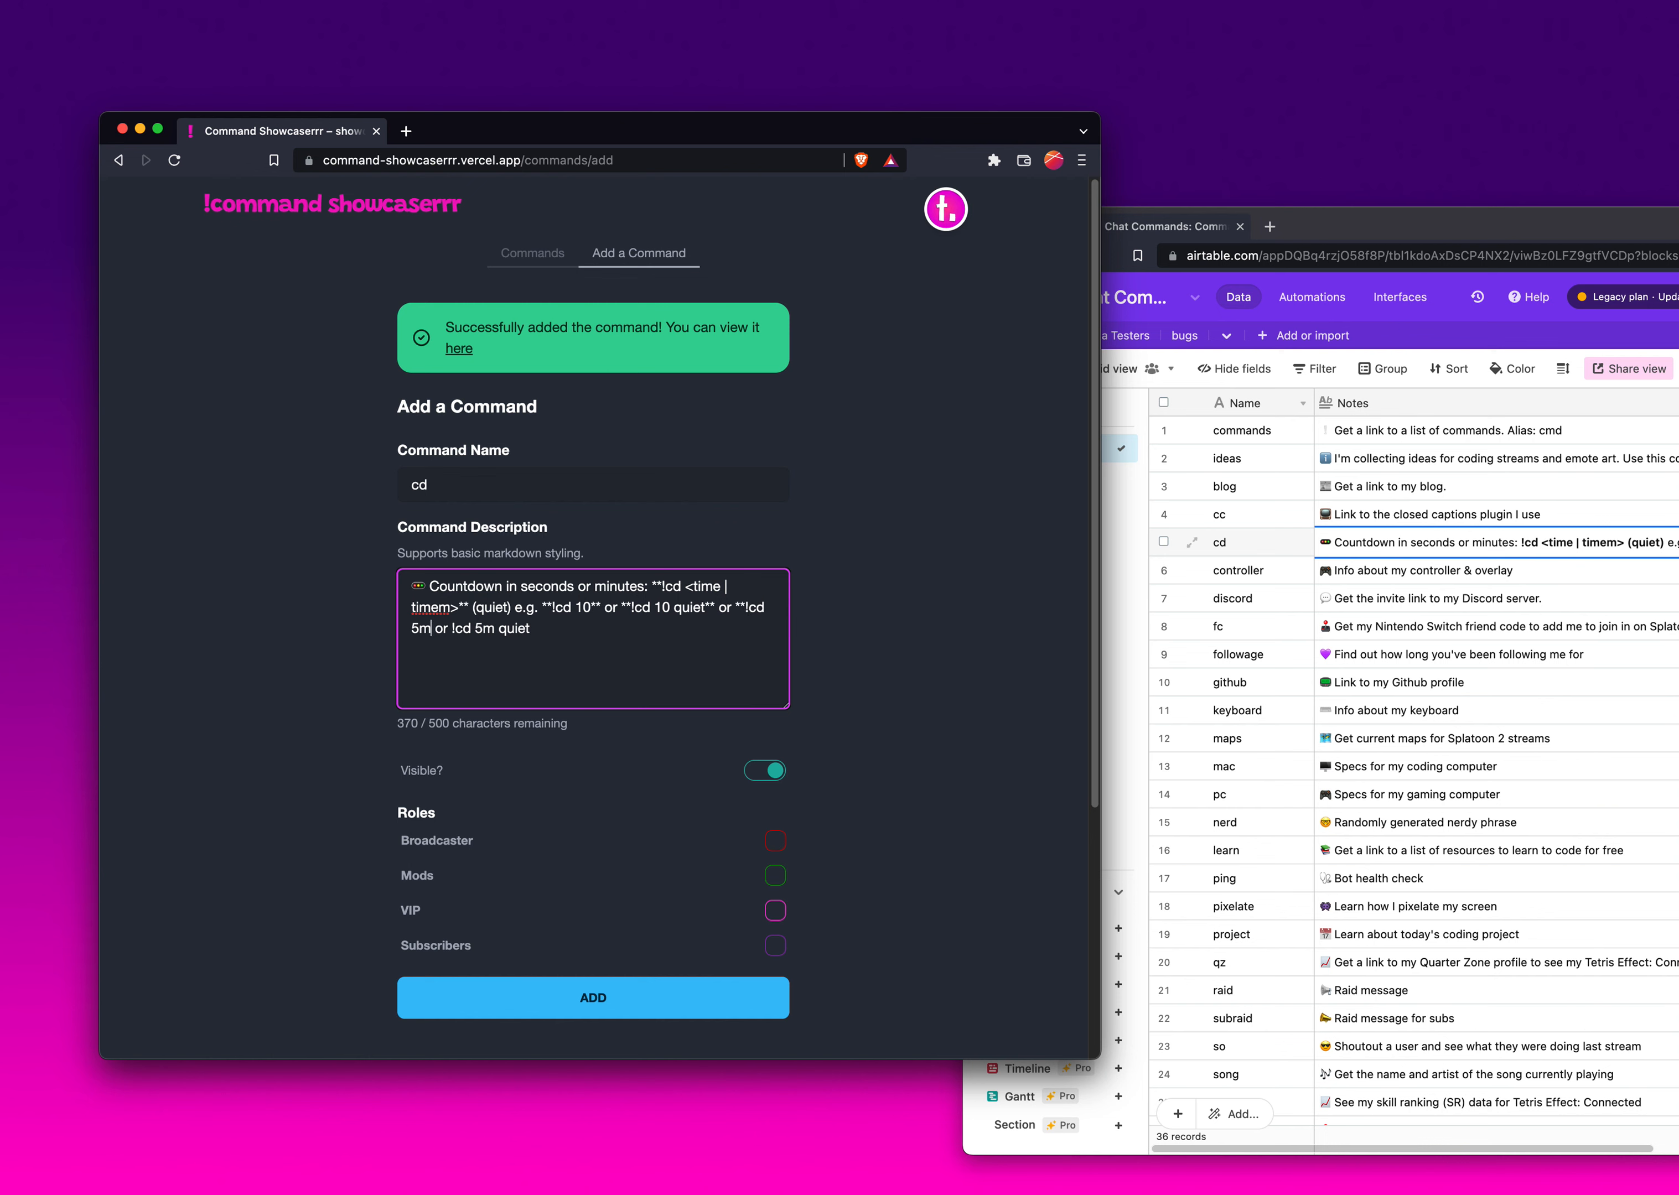
type("**")
type("**")
- Give the cd command the Broadcaster and Mods roles and add it
left_click(521, 844)
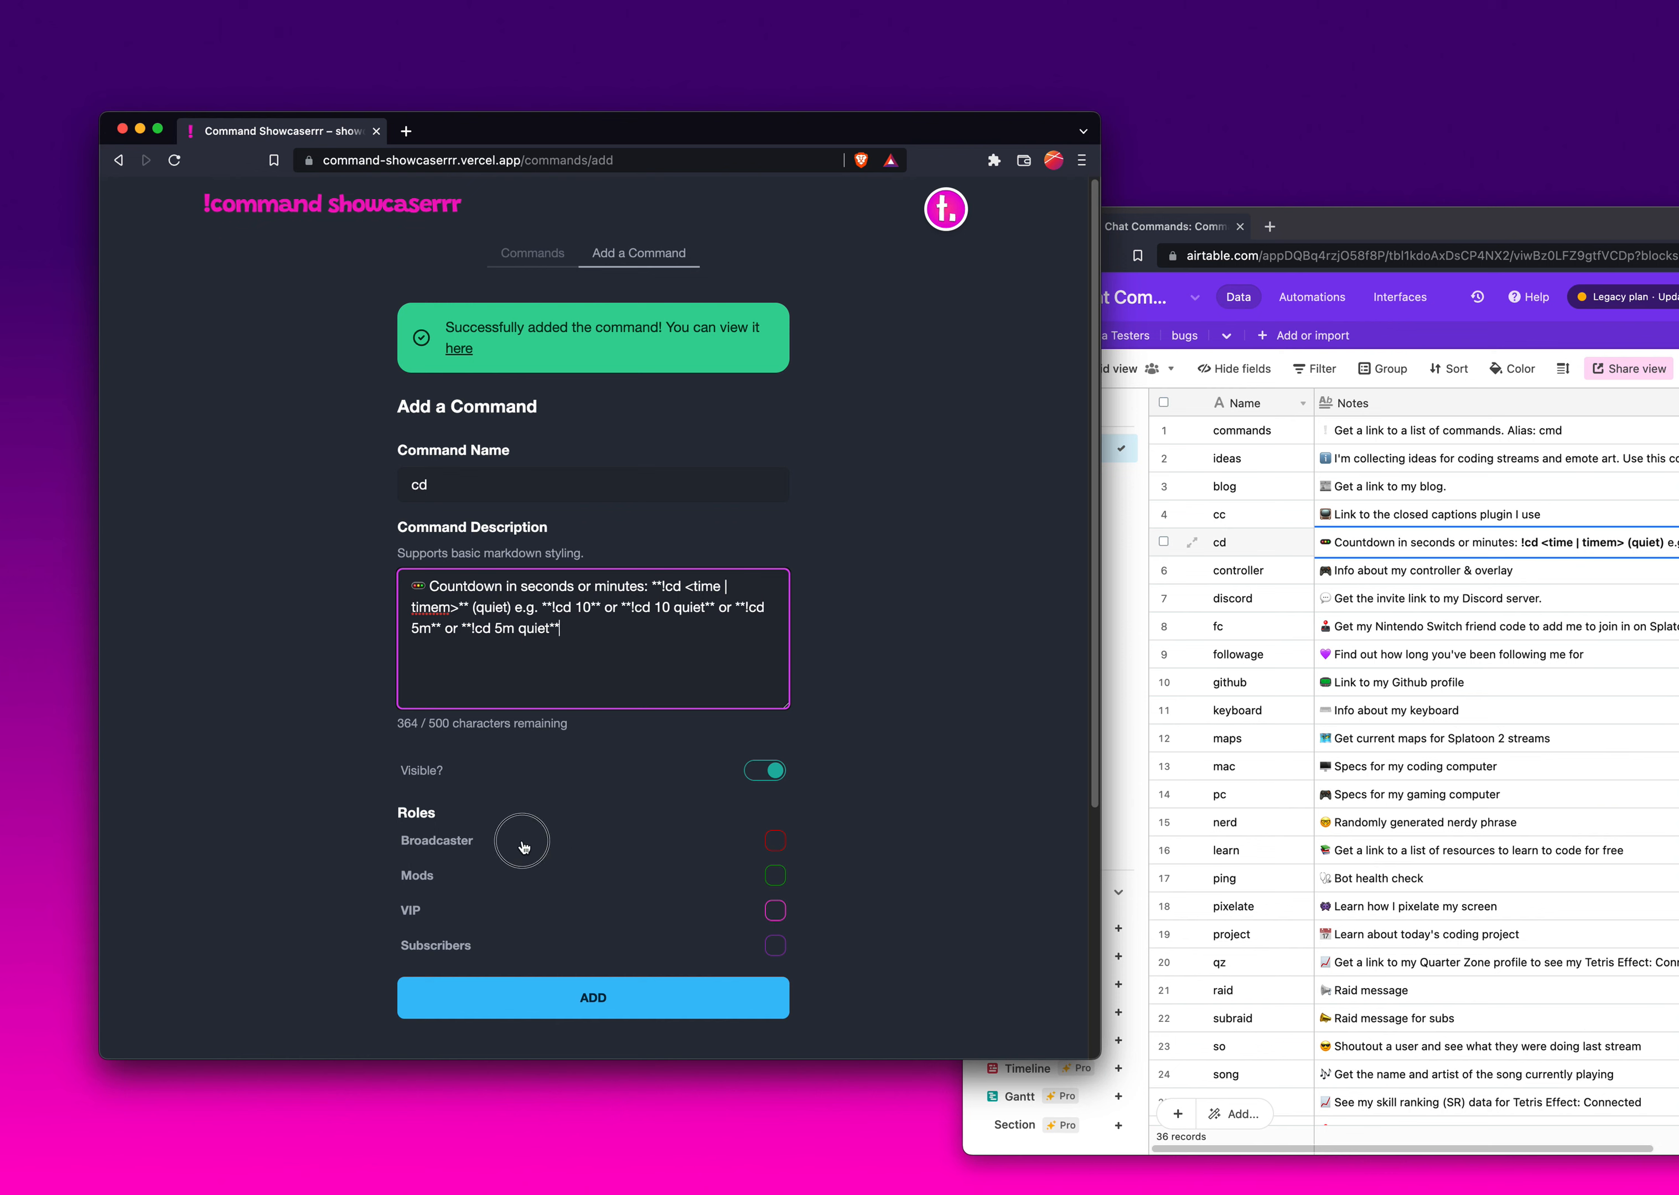
left_click(561, 872)
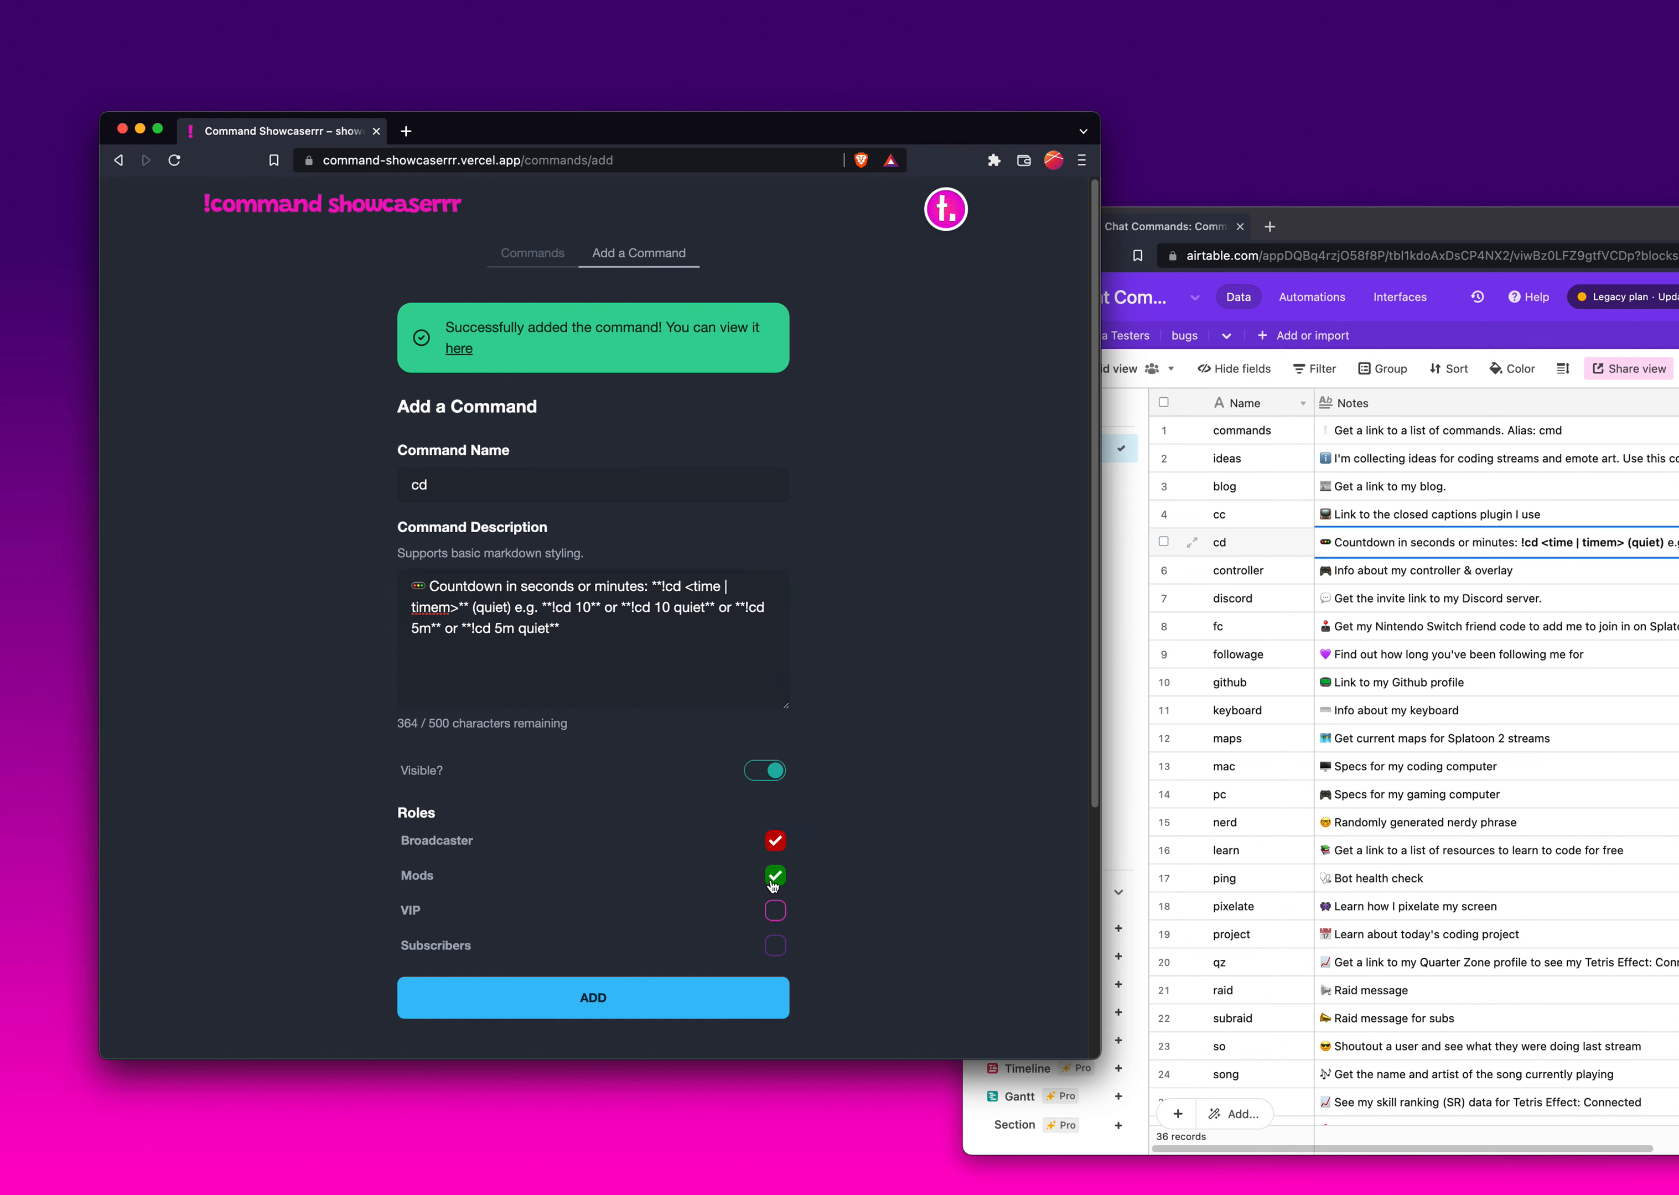
left_click(686, 1002)
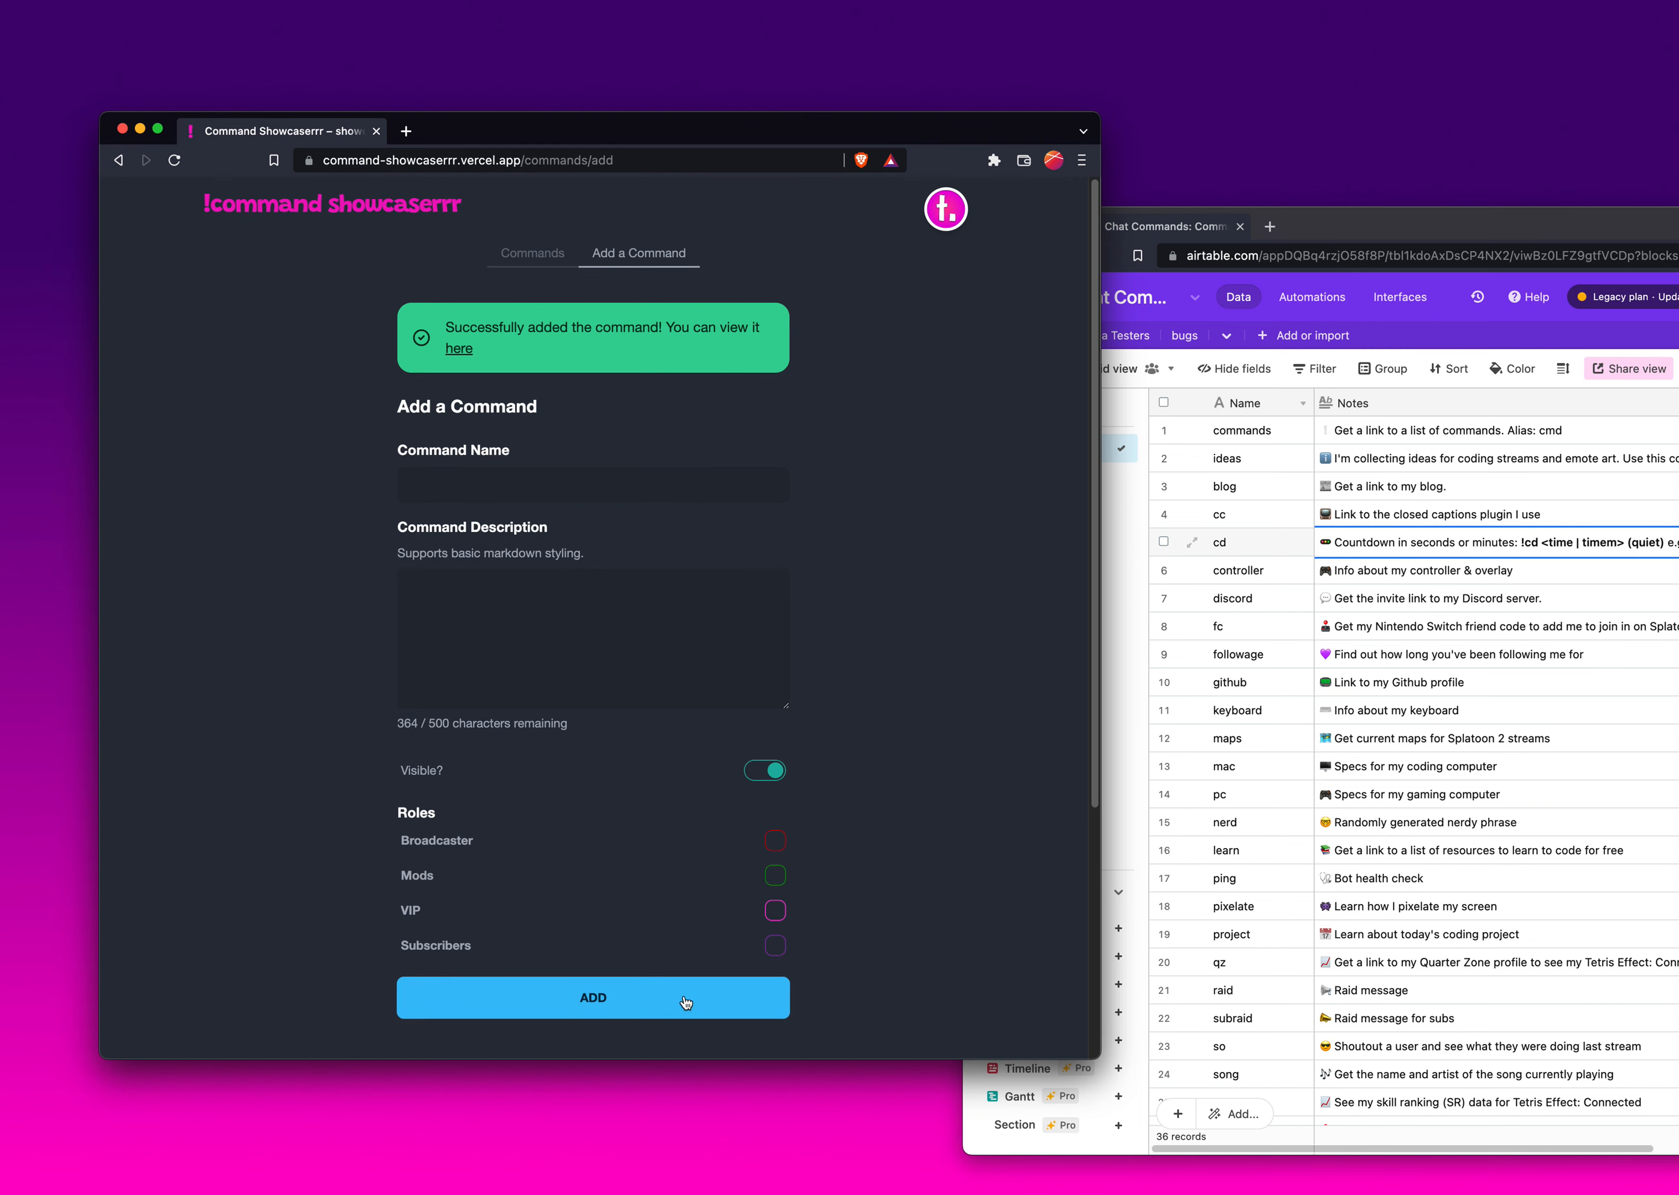
- Add a non-visible fc command using the copied fc note from Airtable as its description
left_click(1412, 688)
left_click(1410, 639)
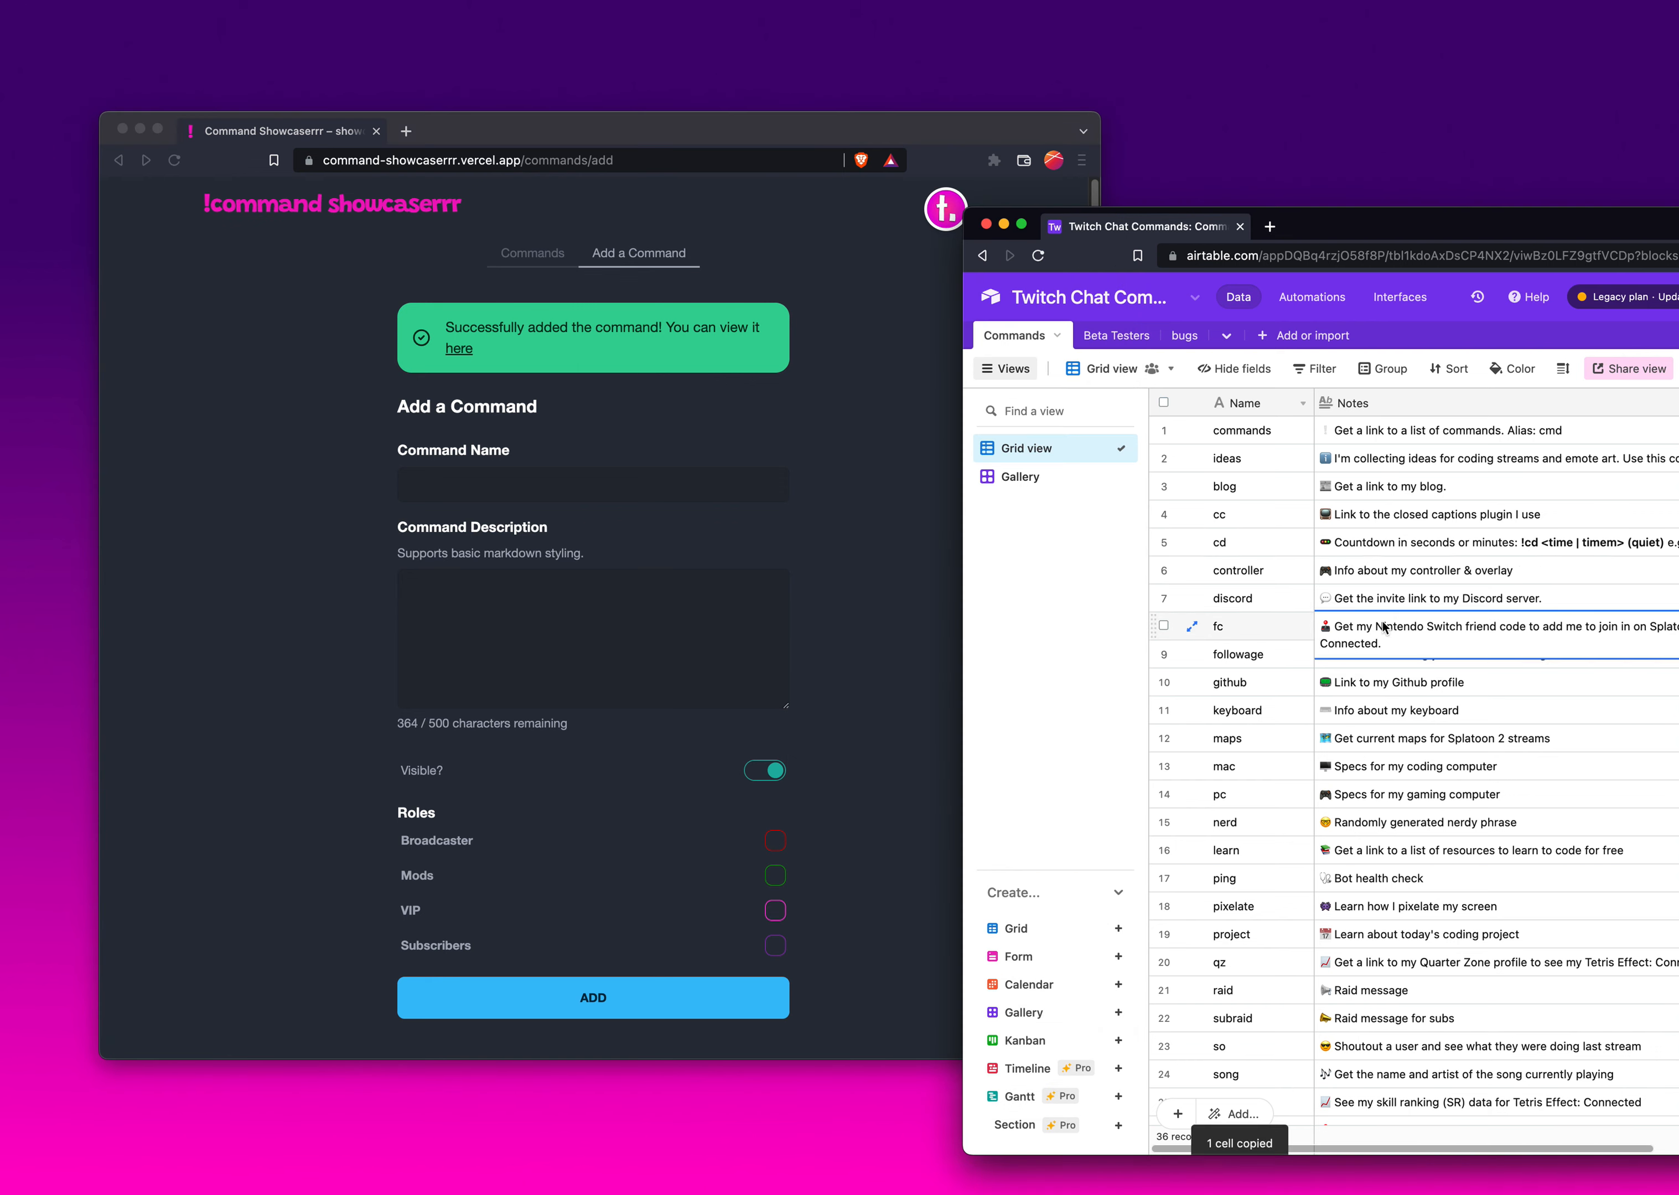
key("cmd+c")
left_click(578, 498)
type("fc")
key("Tab")
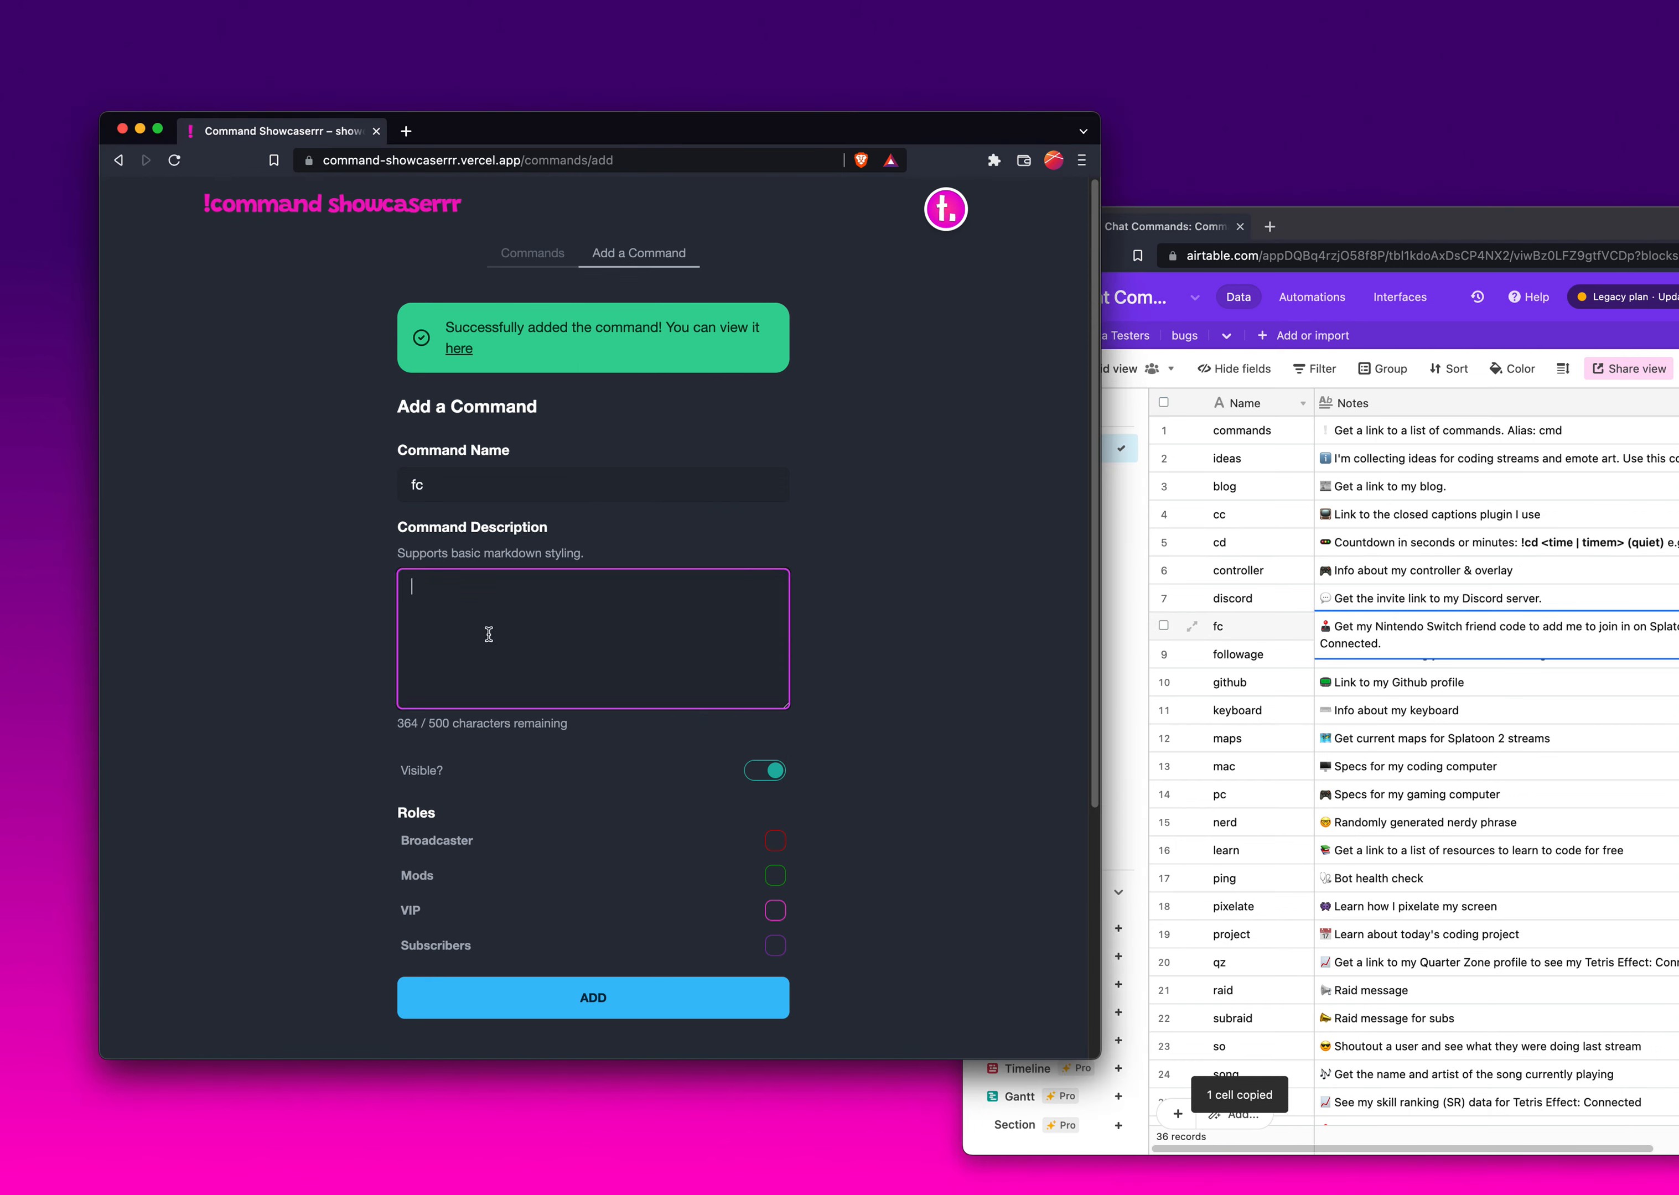
key("super+v")
left_click(759, 776)
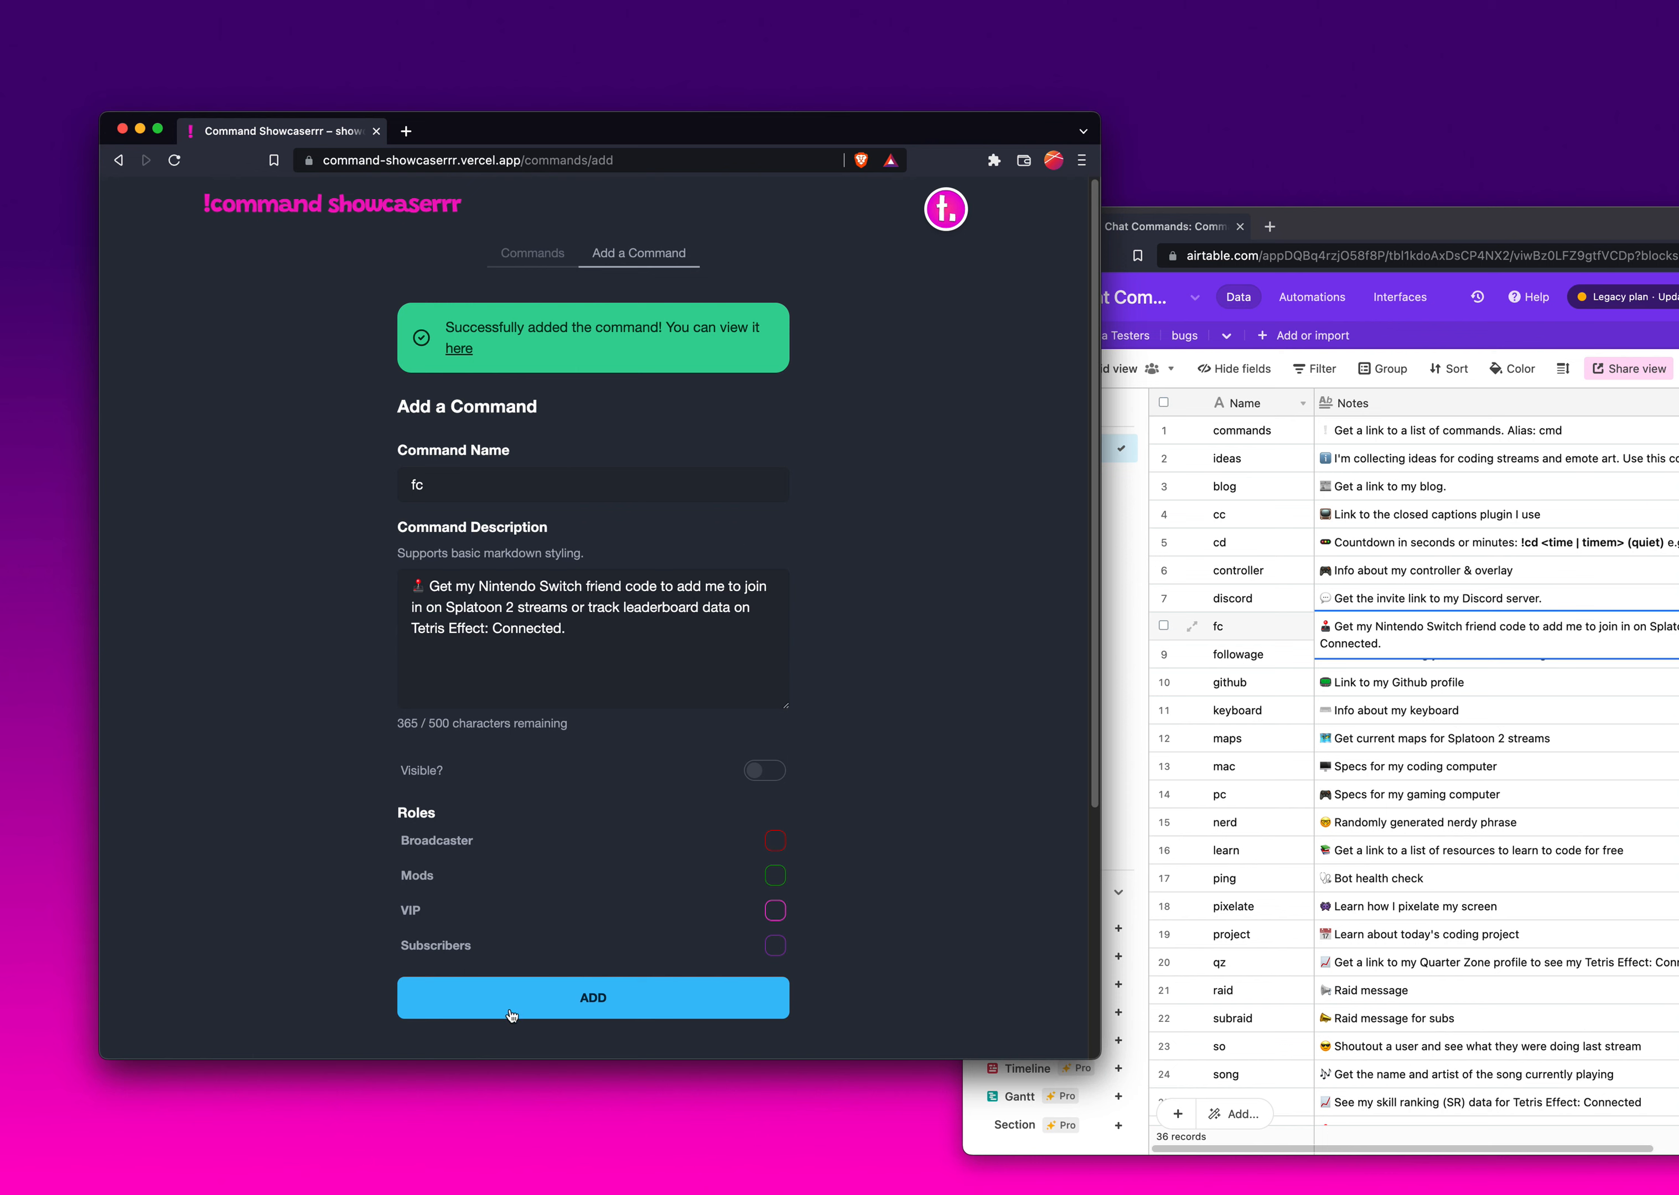
left_click(651, 1016)
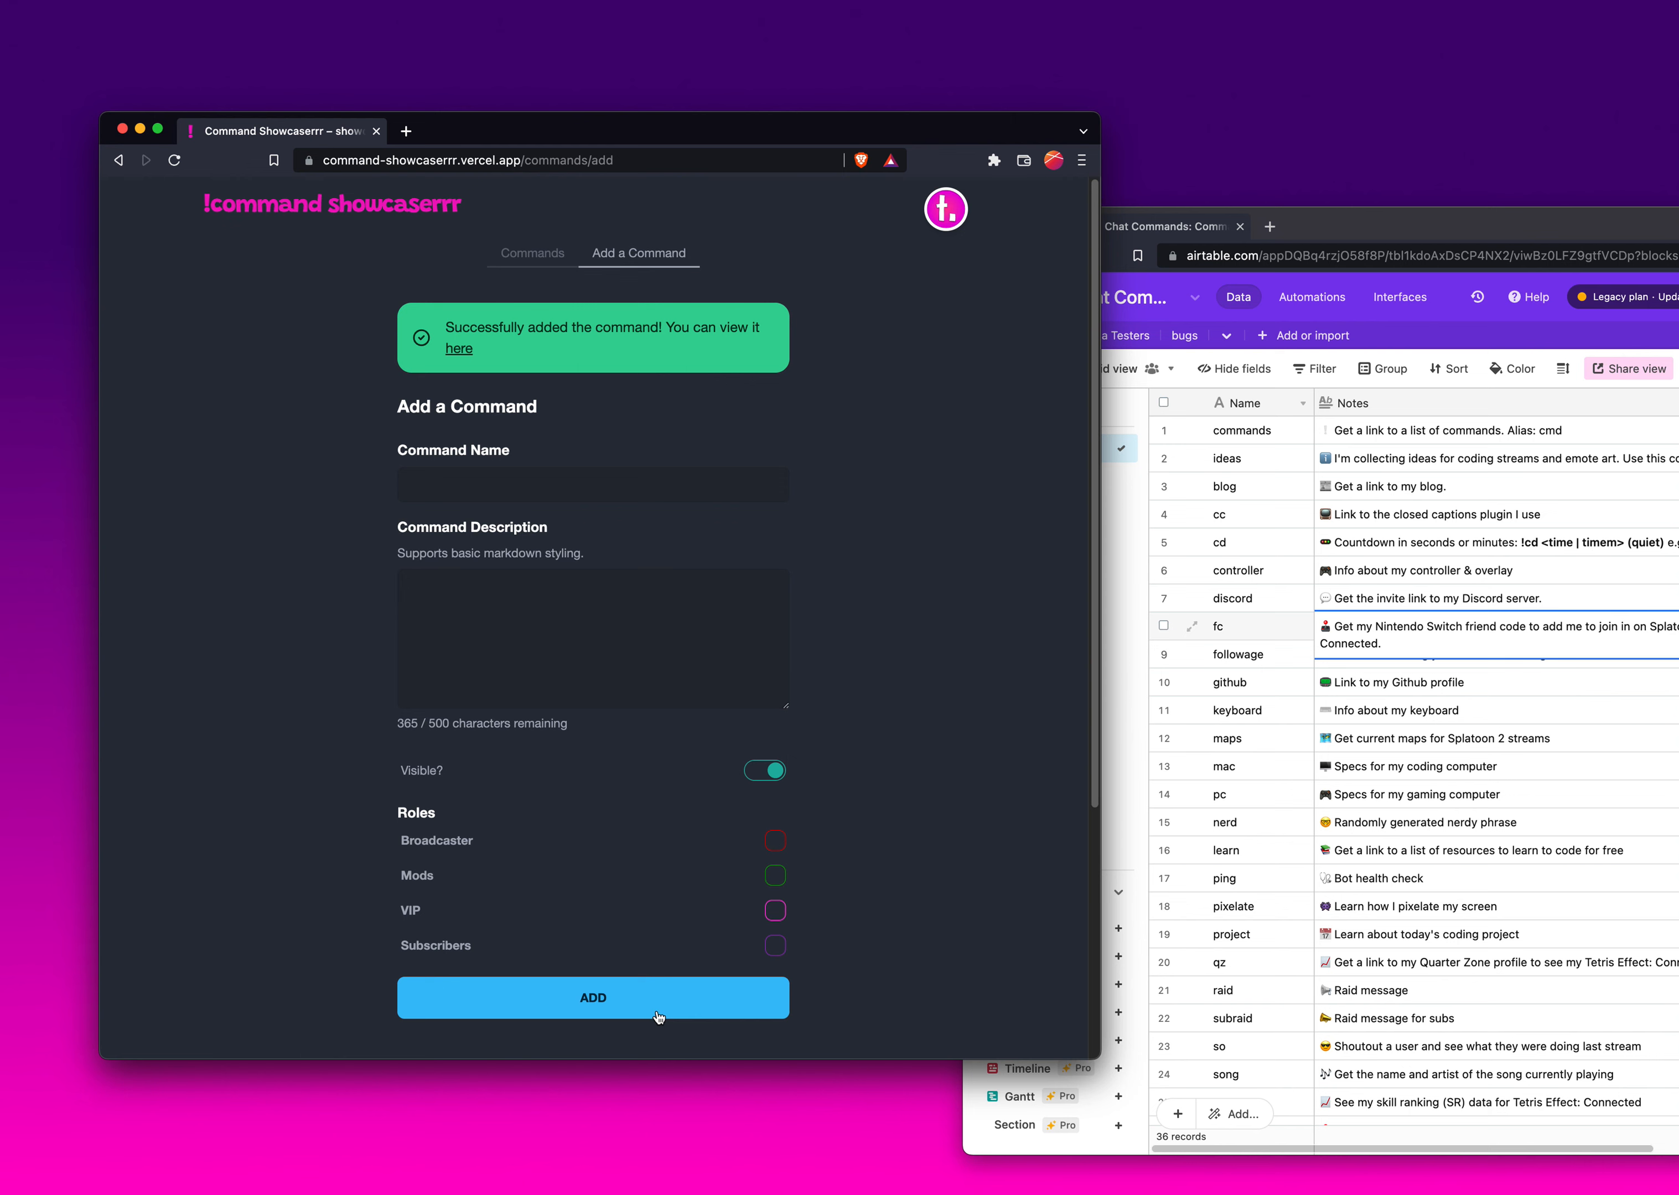
- Open the Commands list and scroll through the added commands
left_click(537, 259)
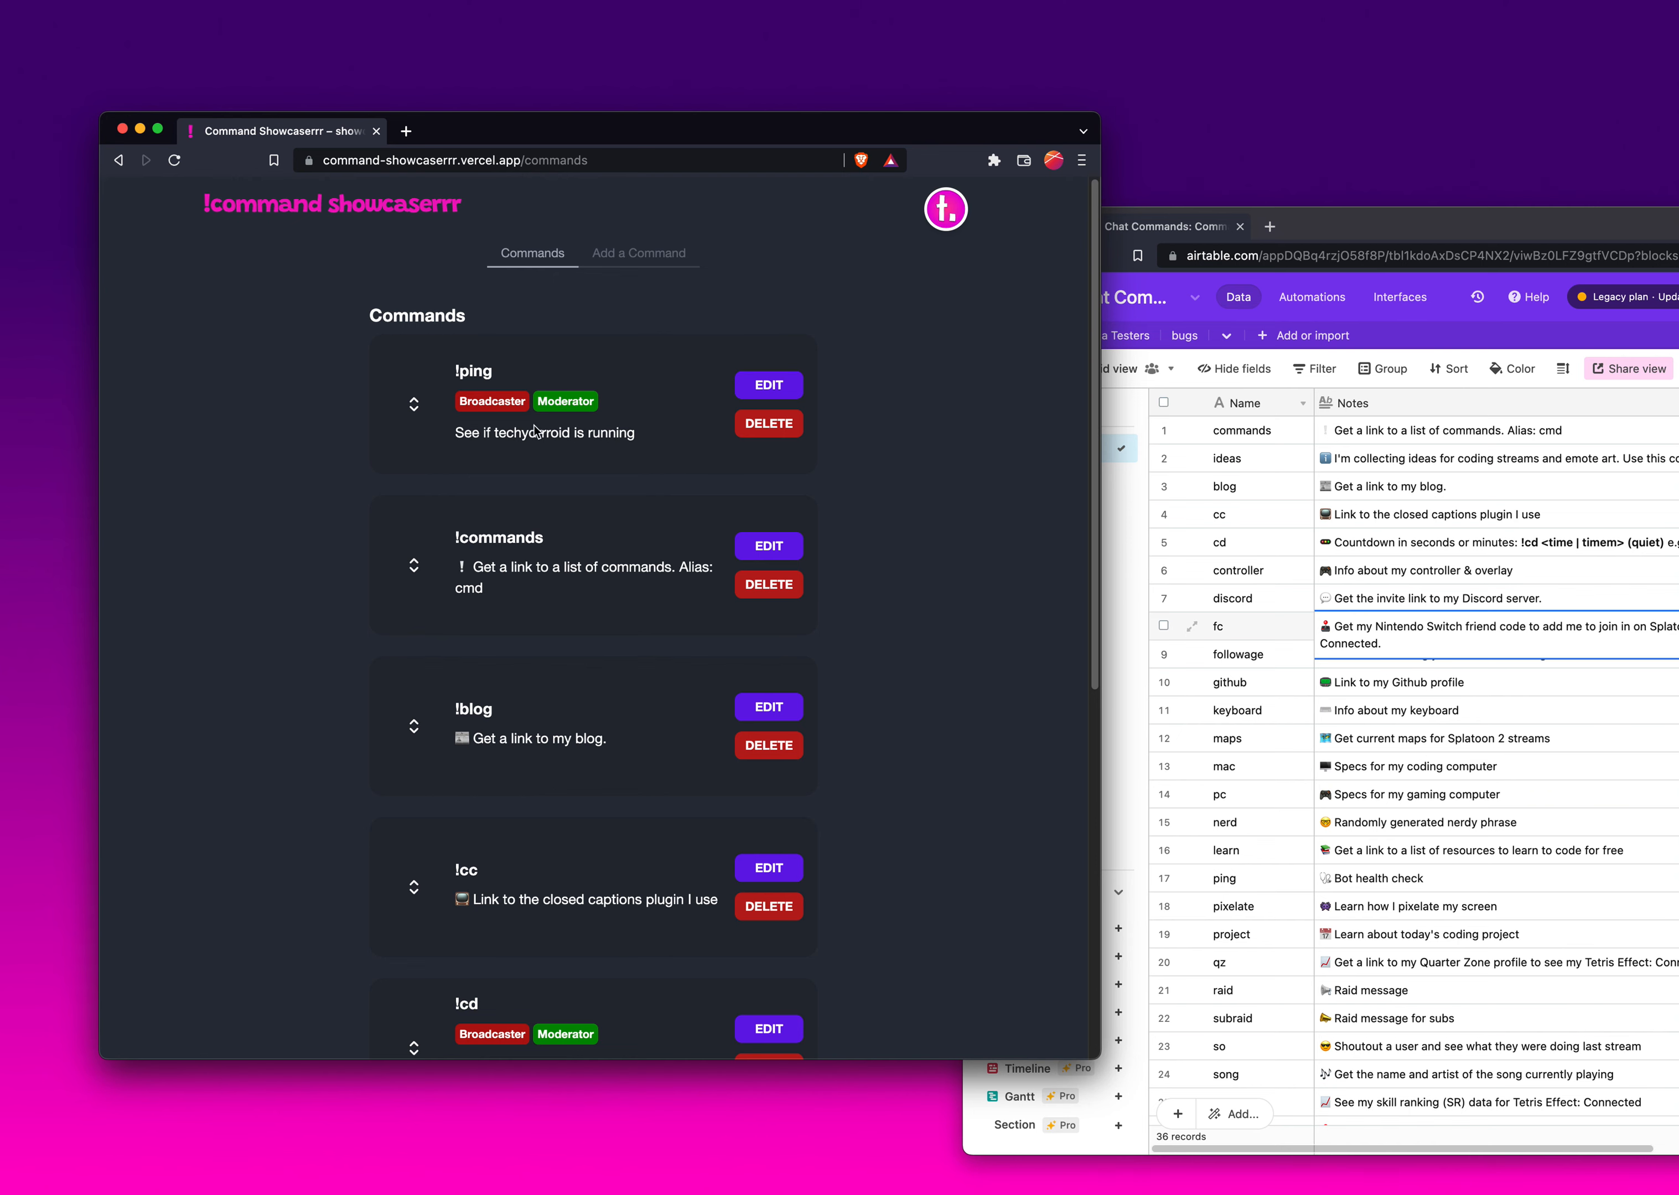
scroll(563, 530, "down", 1)
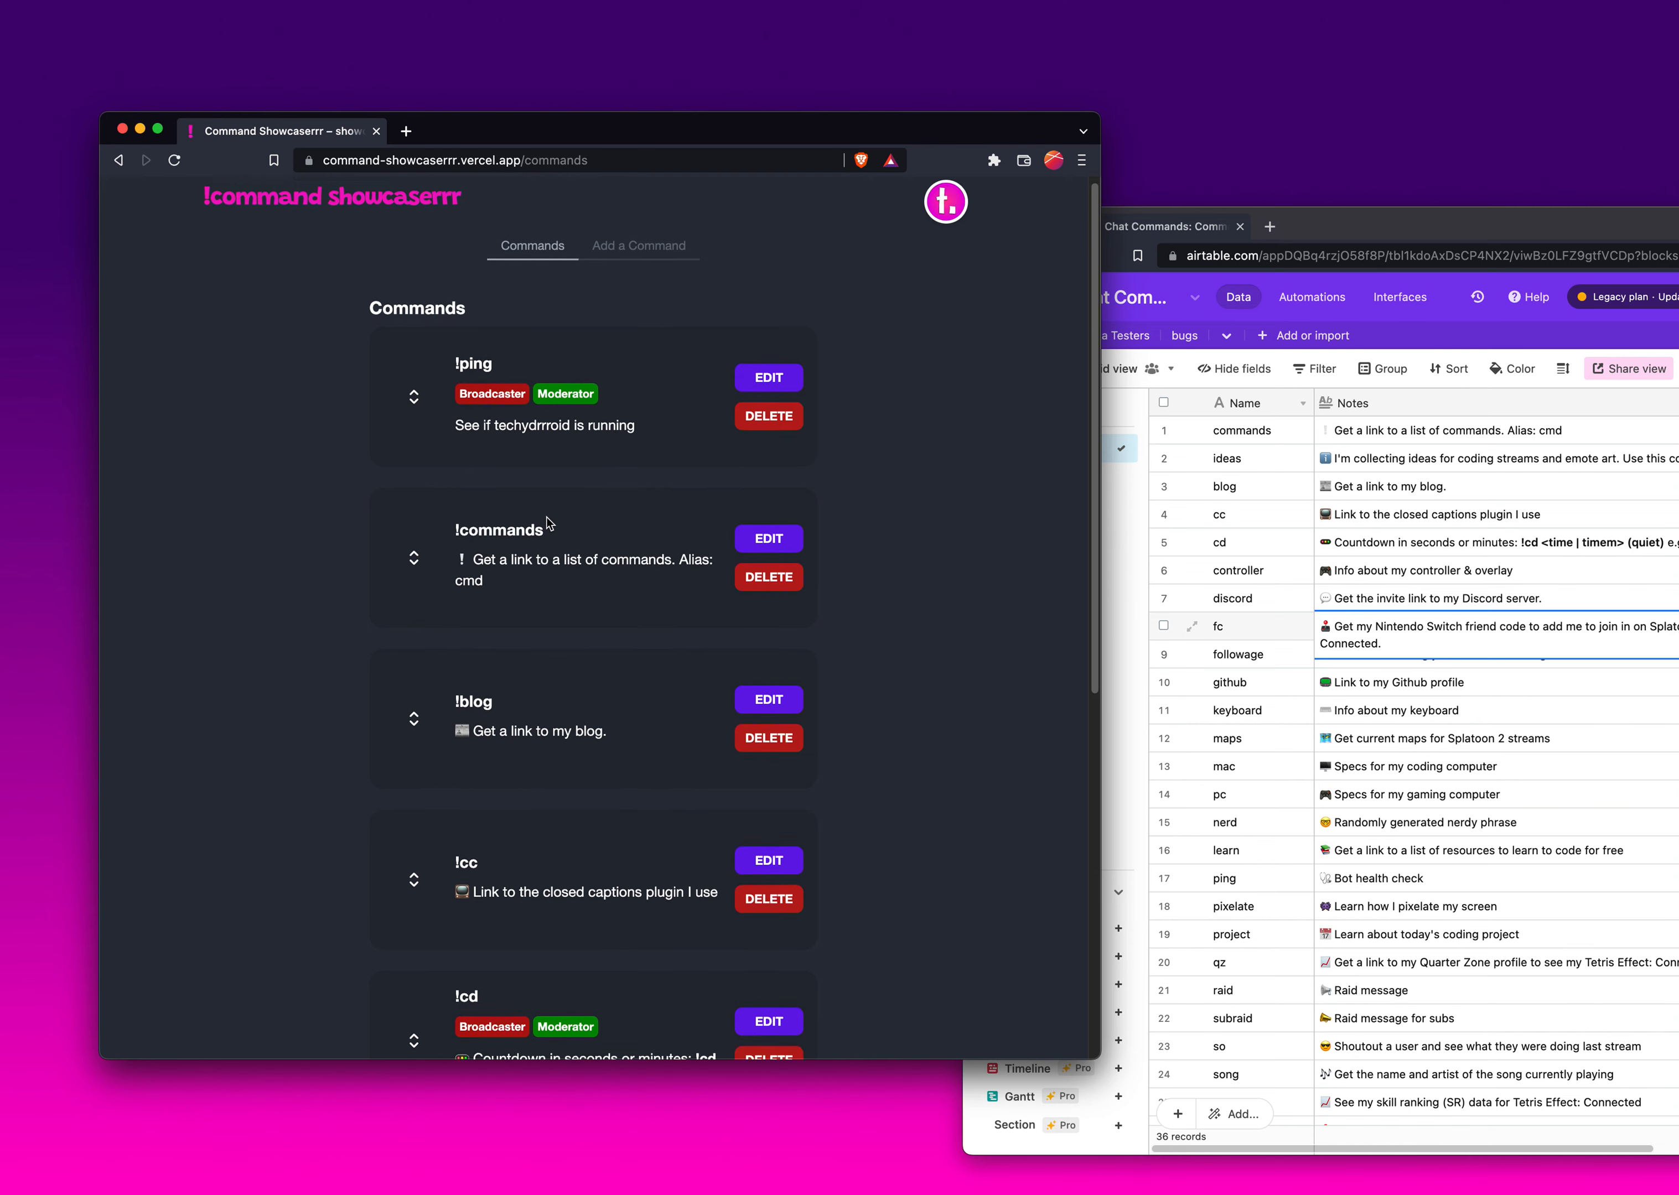
scroll(567, 556, "down", 10)
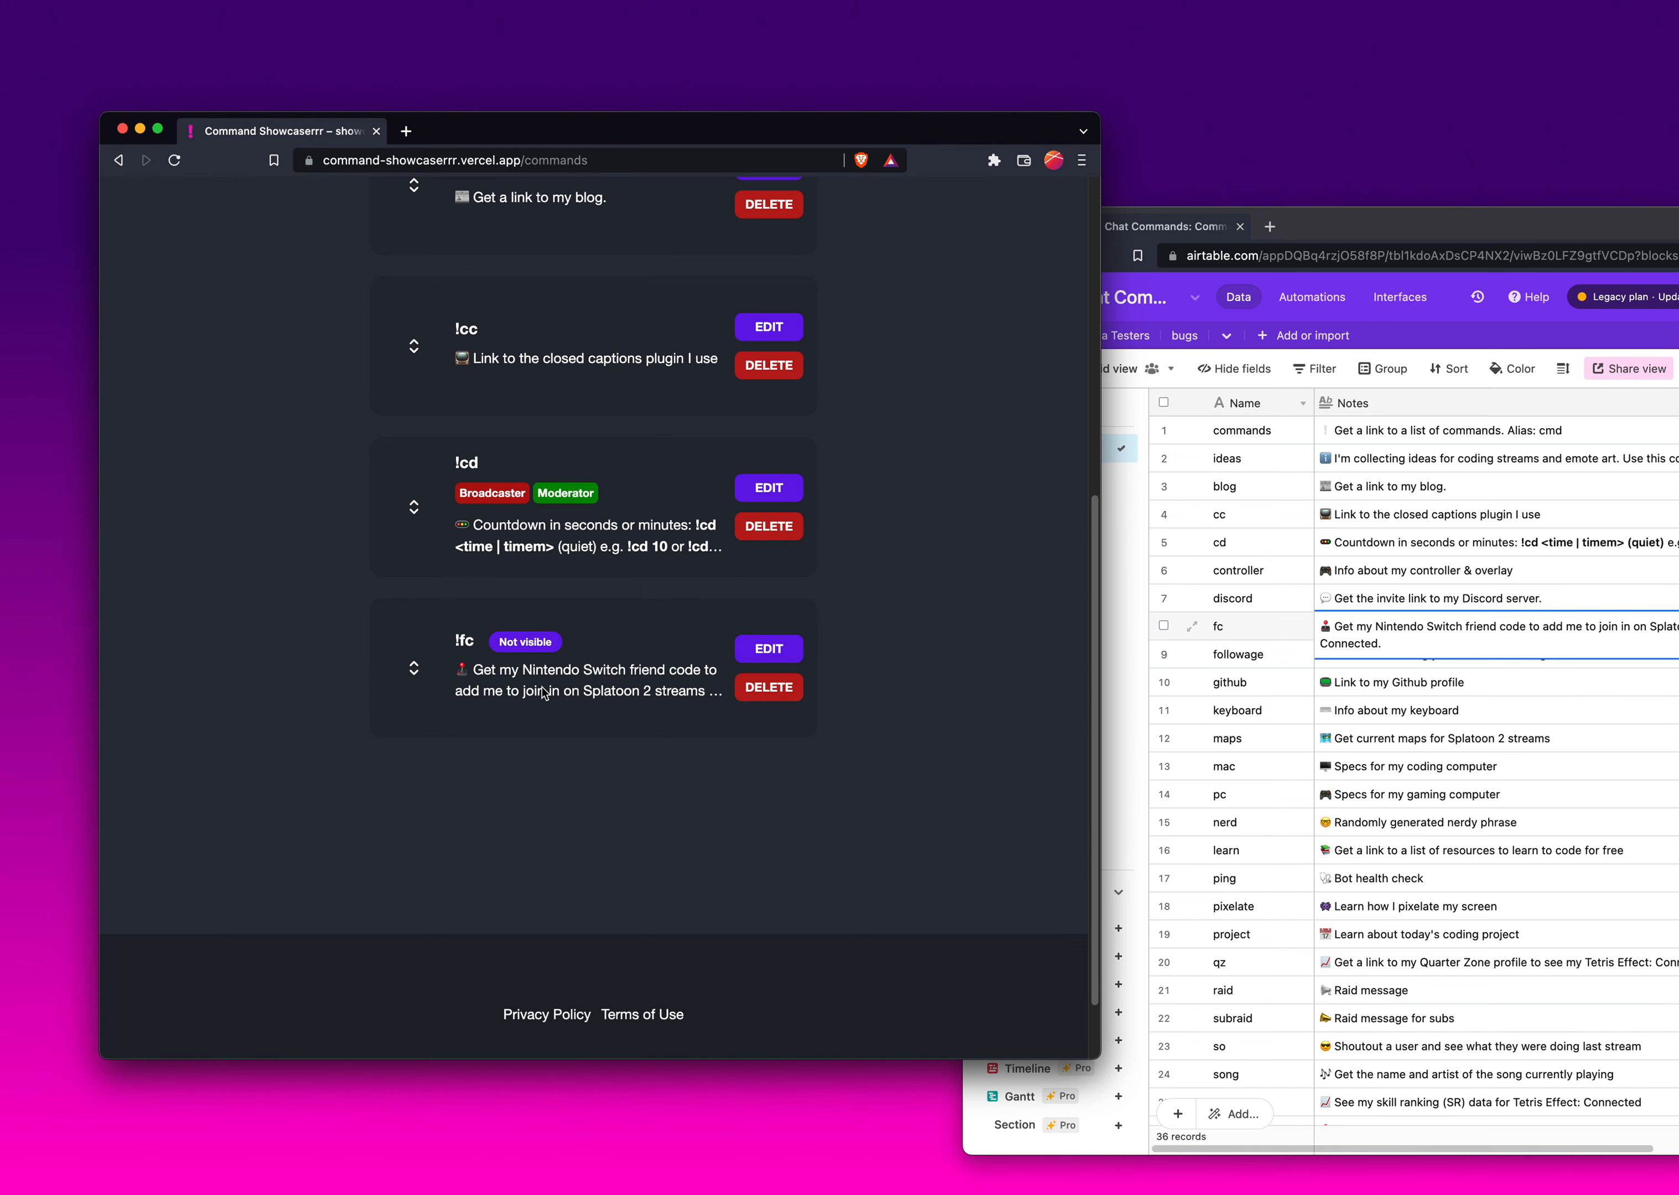
scroll(572, 694, "up", 10)
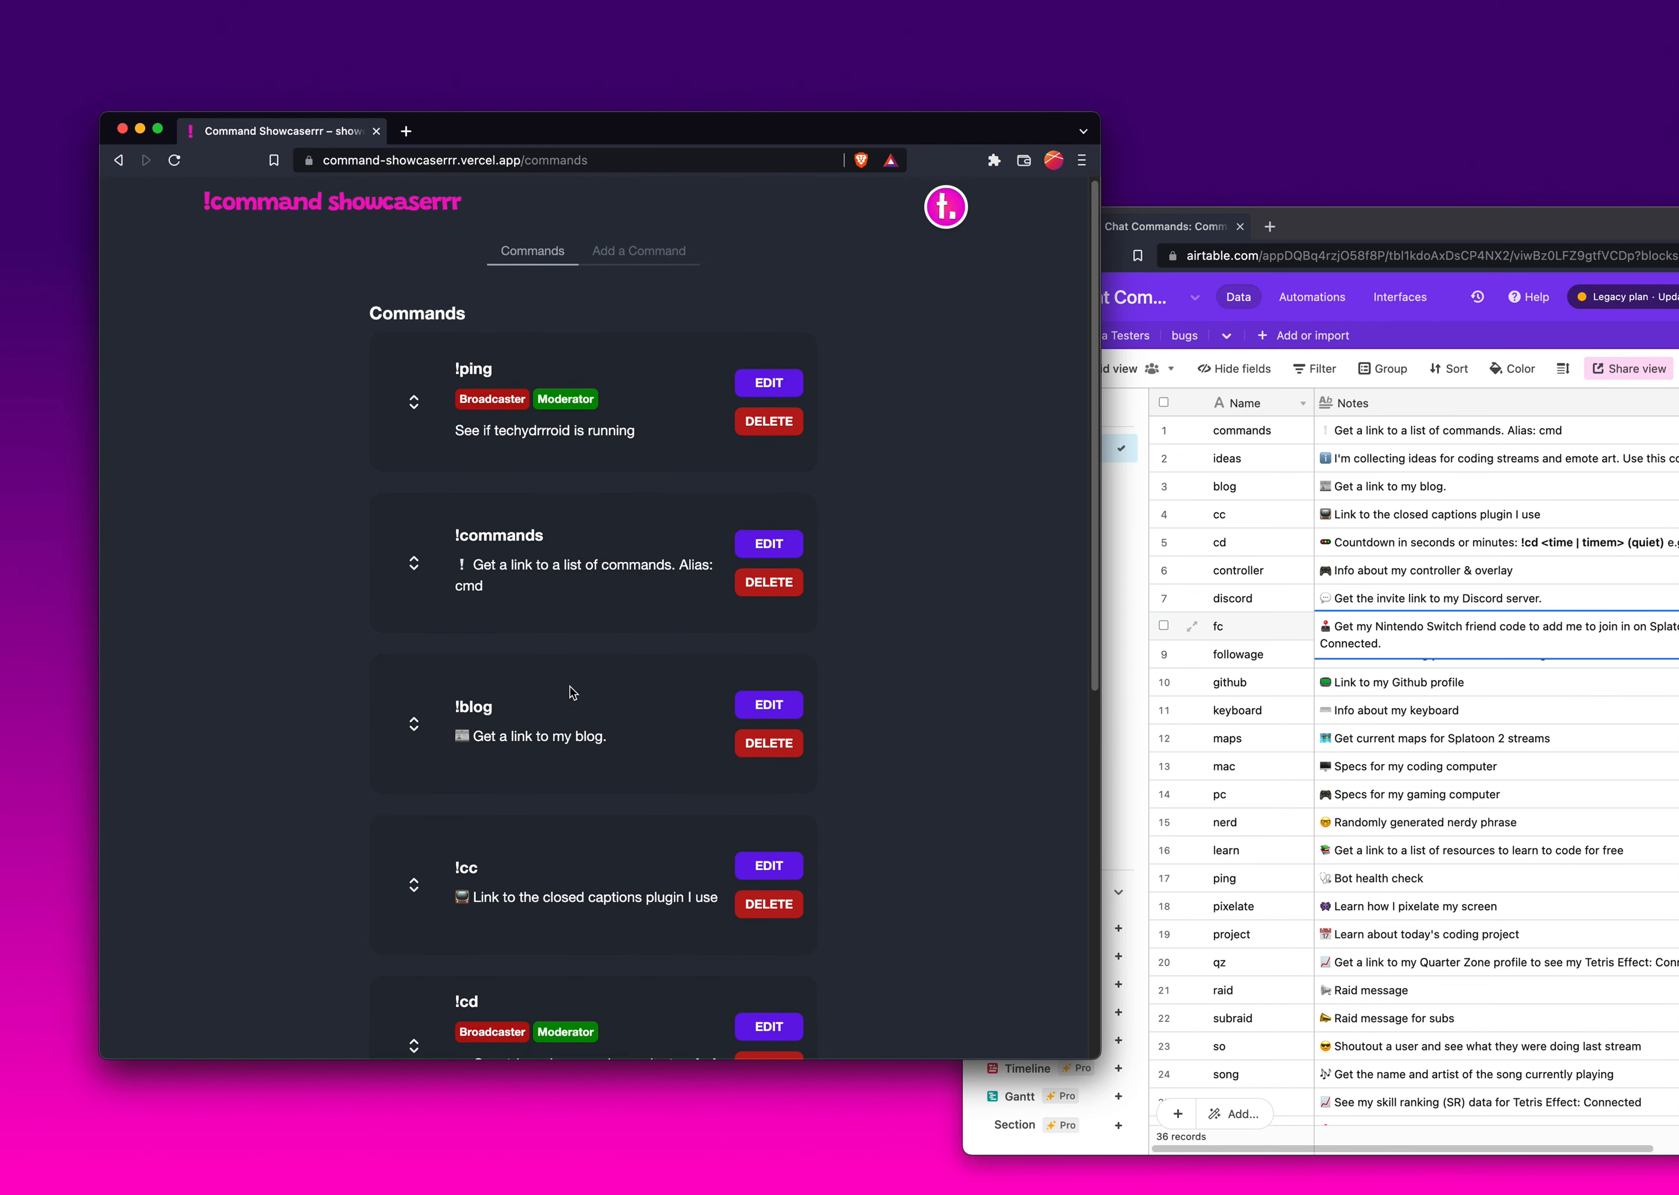
scroll(572, 694, "down", 10)
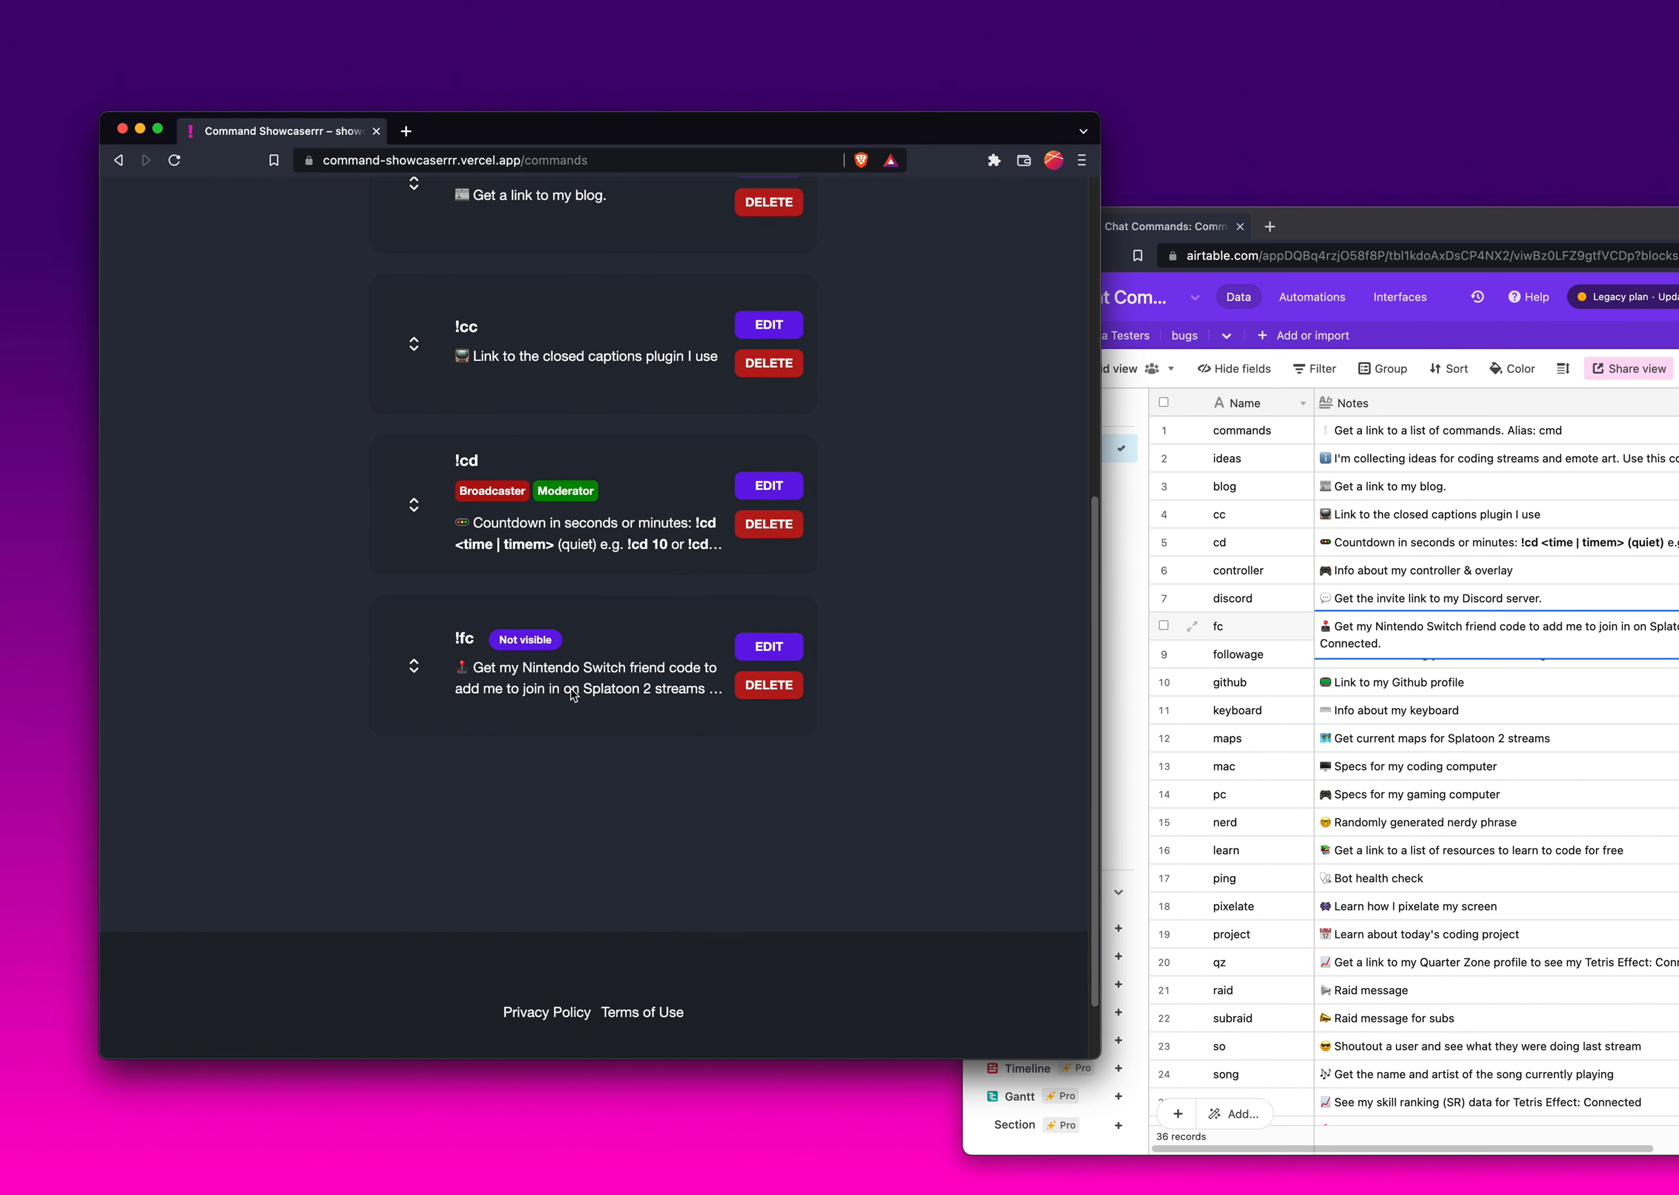
scroll(572, 694, "up", 2)
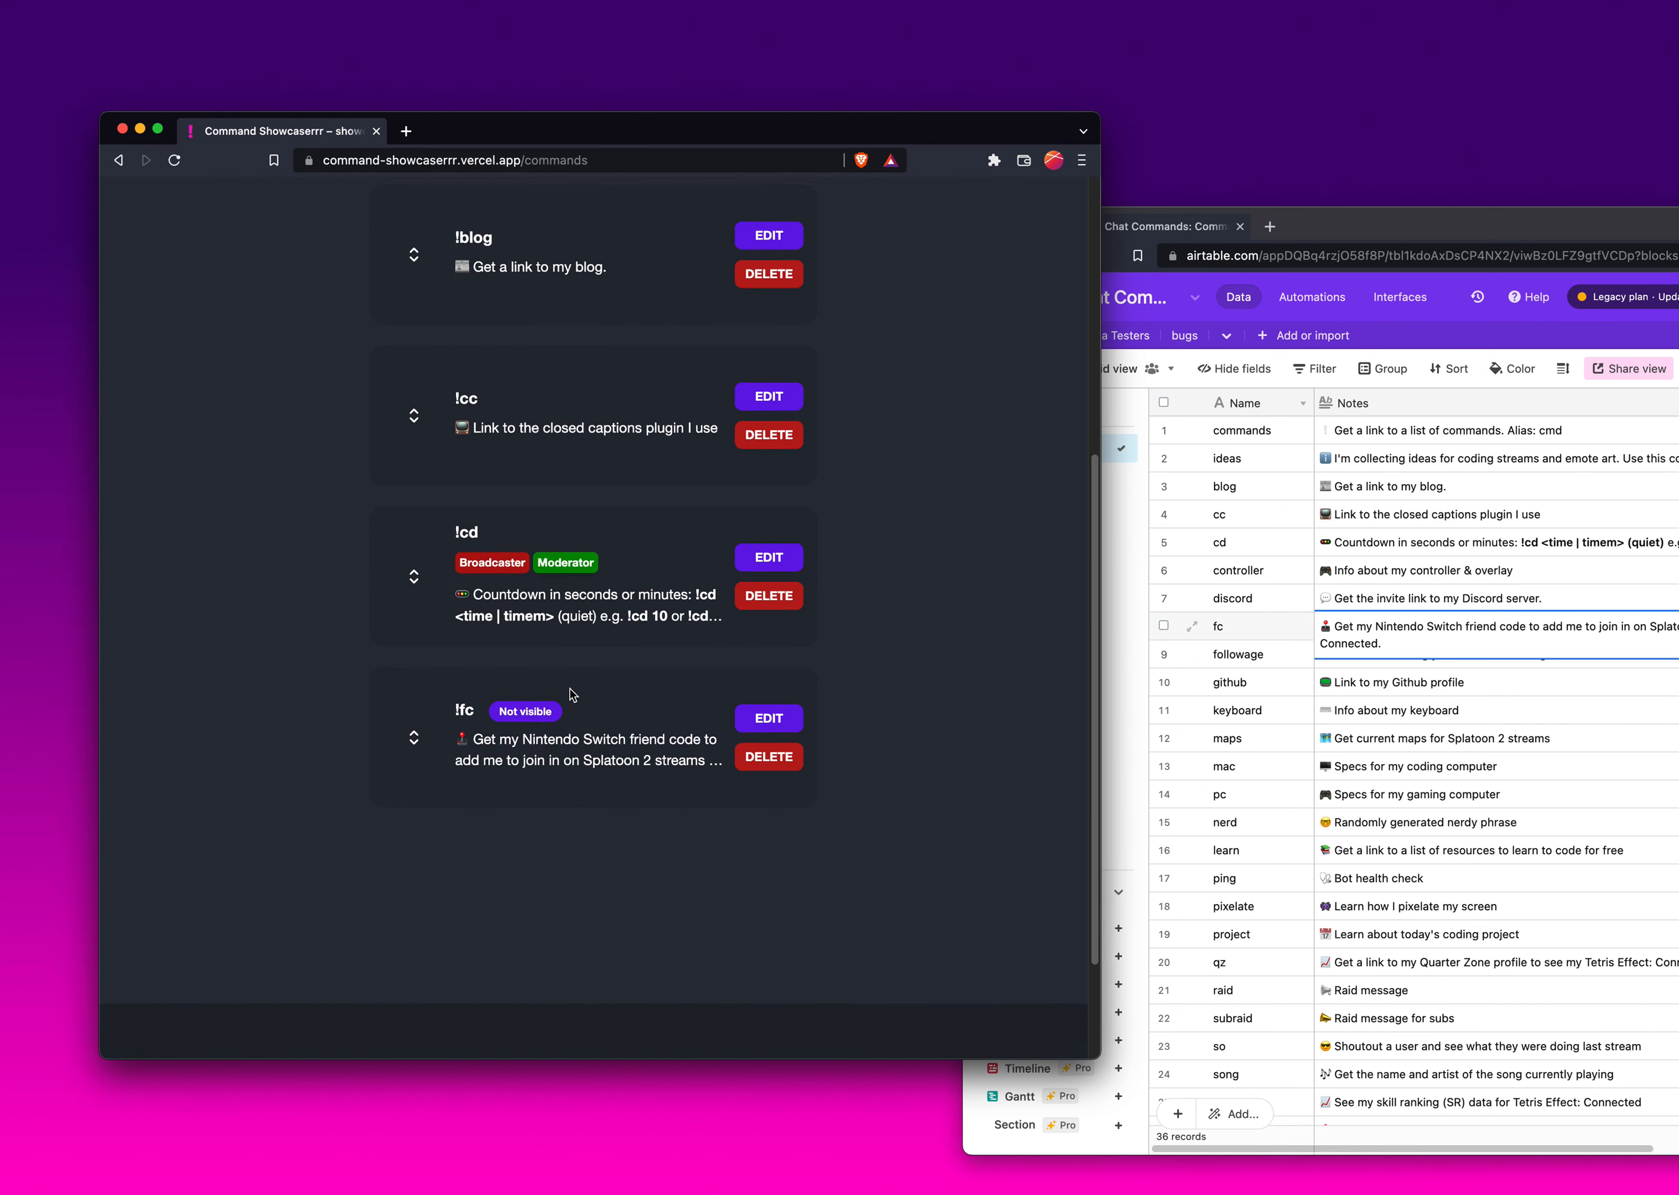
scroll(572, 694, "up", 5)
scroll(572, 694, "up", 3)
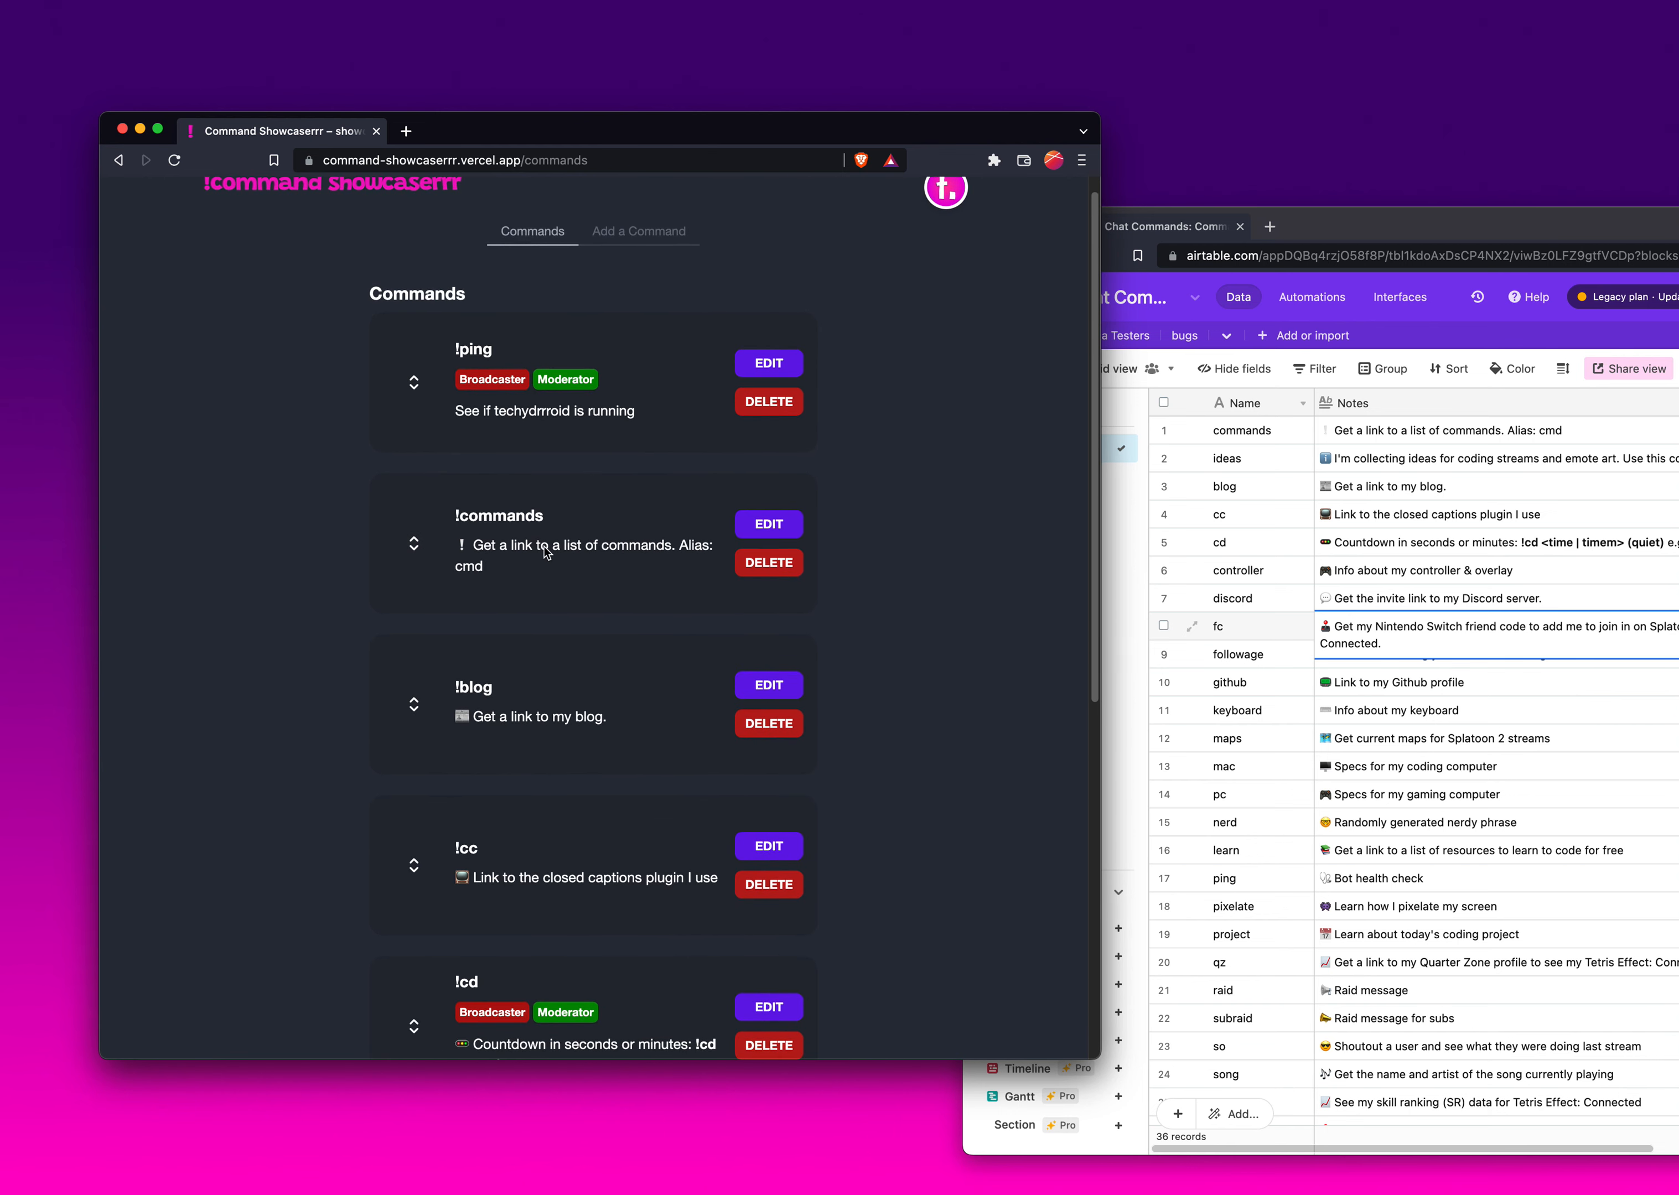
- Delete the !commands command, confirming the deletion
left_click(769, 562)
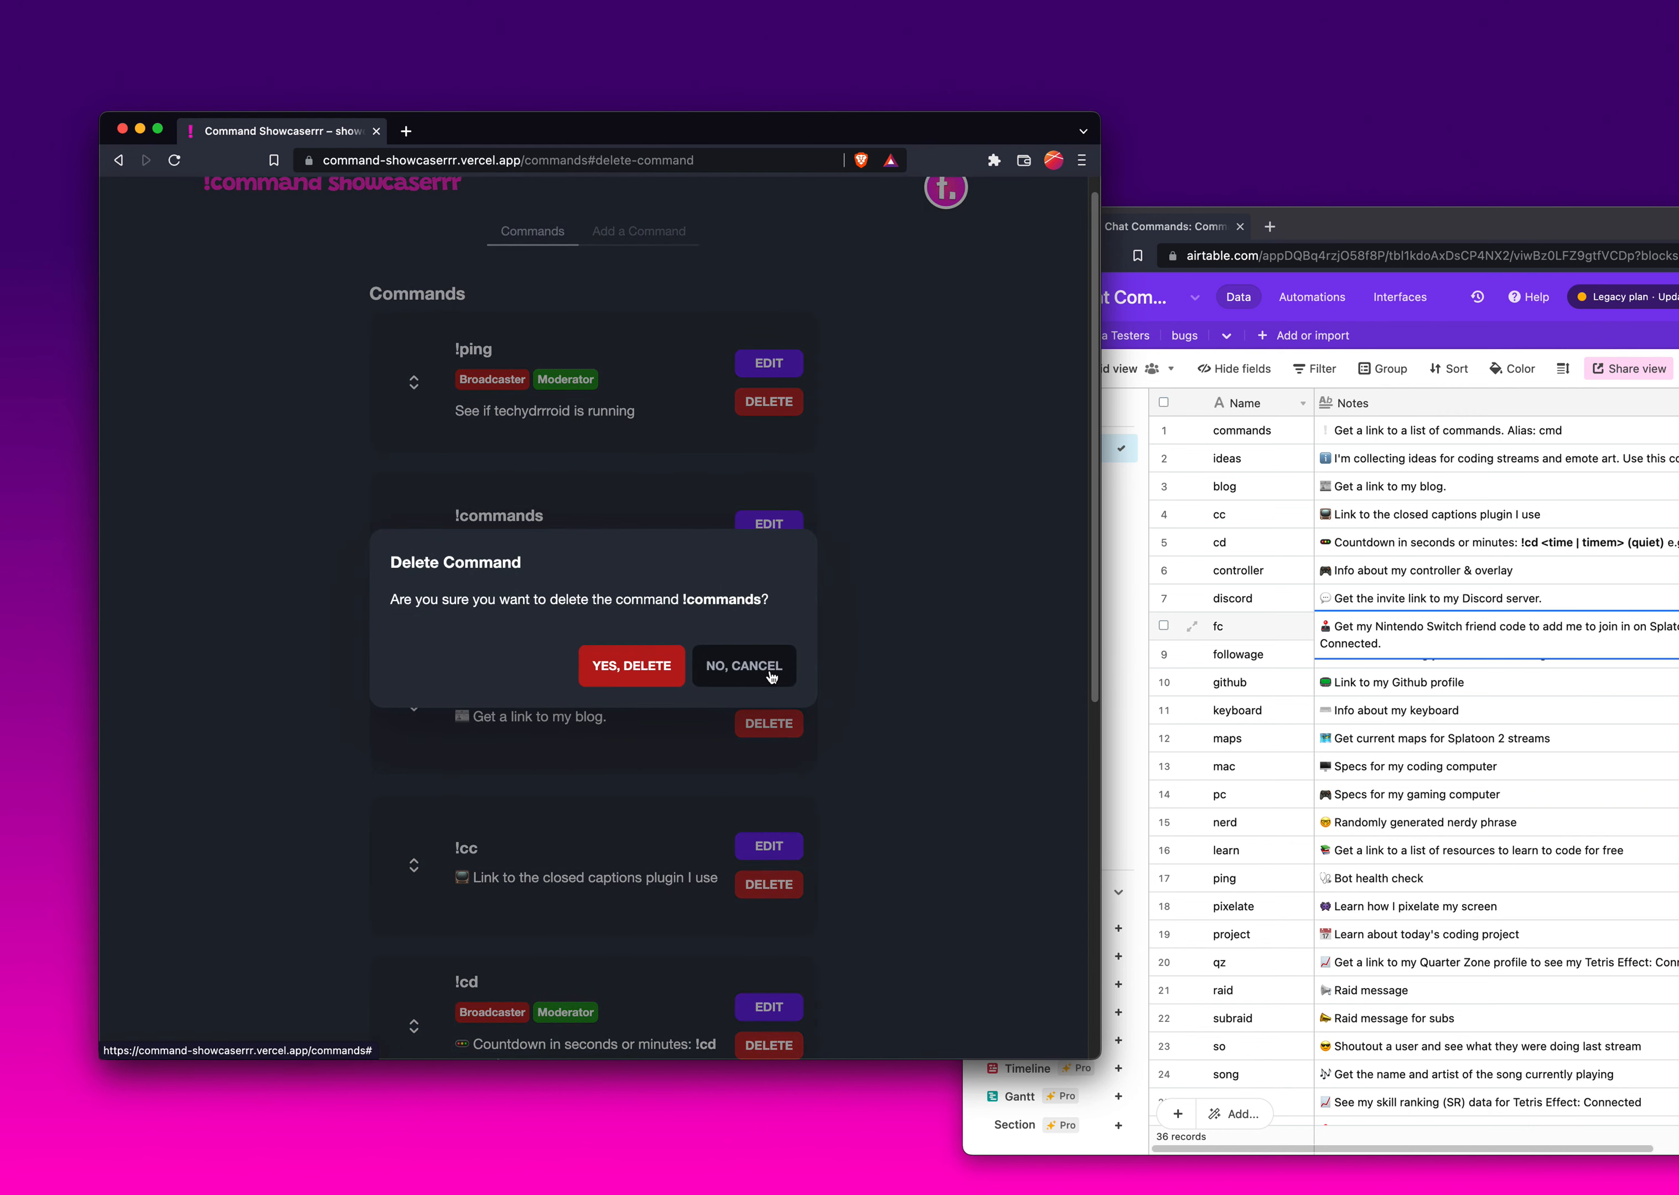
left_click(654, 669)
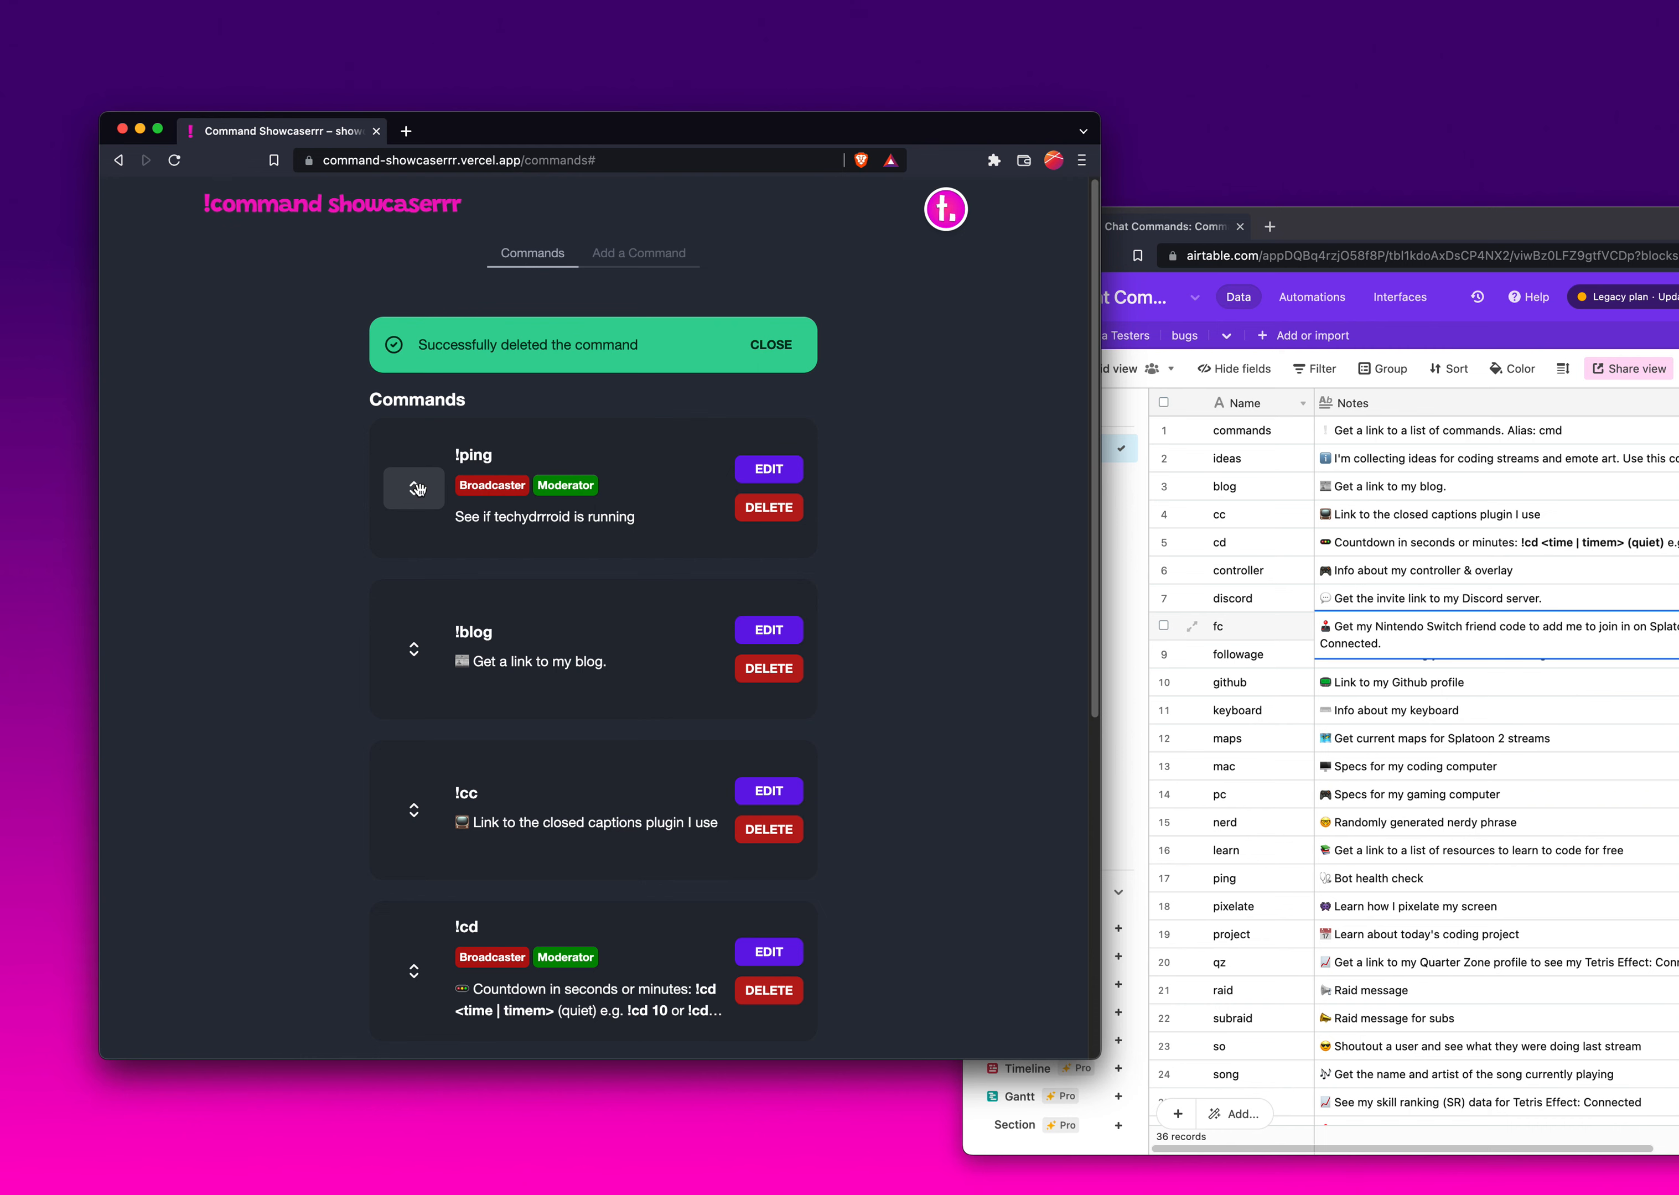
- Move the !ping command to the bottom of the command list
left_click_drag(417, 489, 427, 740)
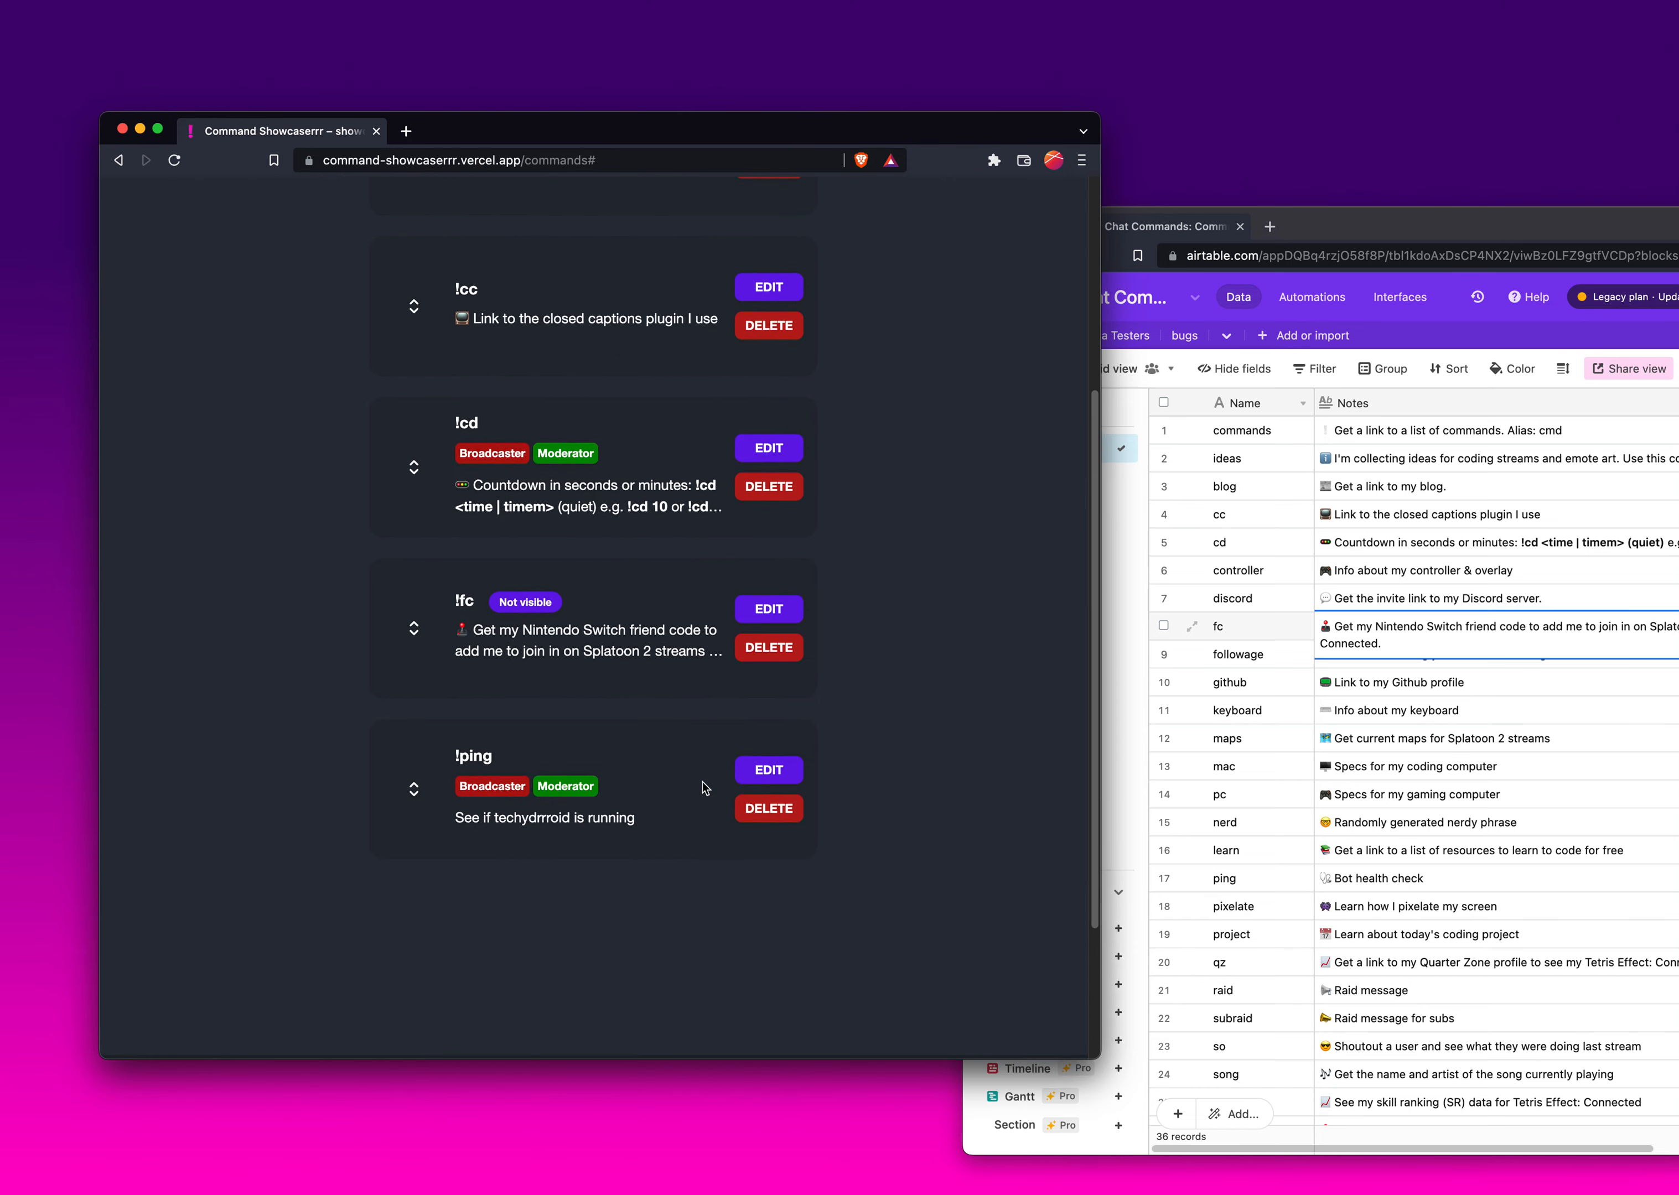
scroll(708, 787, "down", 1)
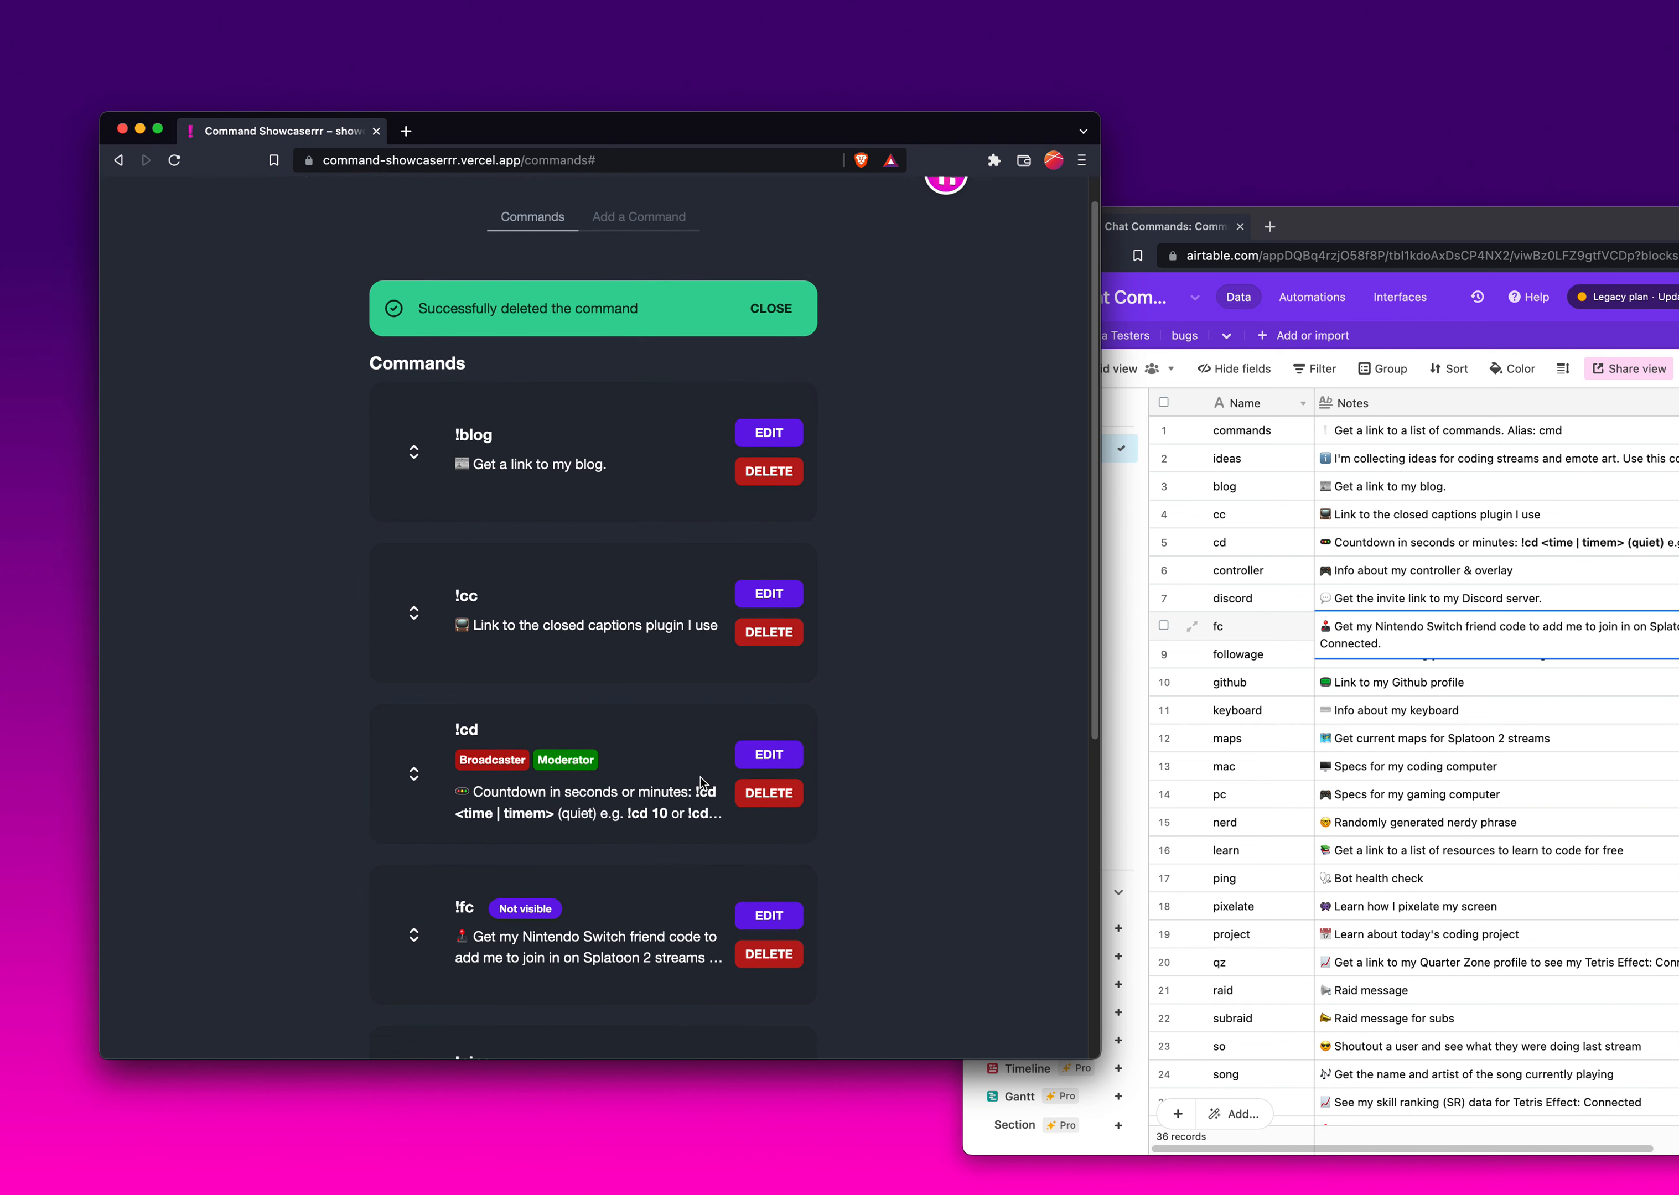
- Move the !blog command down two places so it sits below !cd in the command list
key("Tab")
key("shift+Tab")
key("shift+Tab")
key("shift+Tab")
key("shift+Tab")
key("shift+Tab")
key("shift+Tab")
key("shift+Tab")
key("shift+Tab")
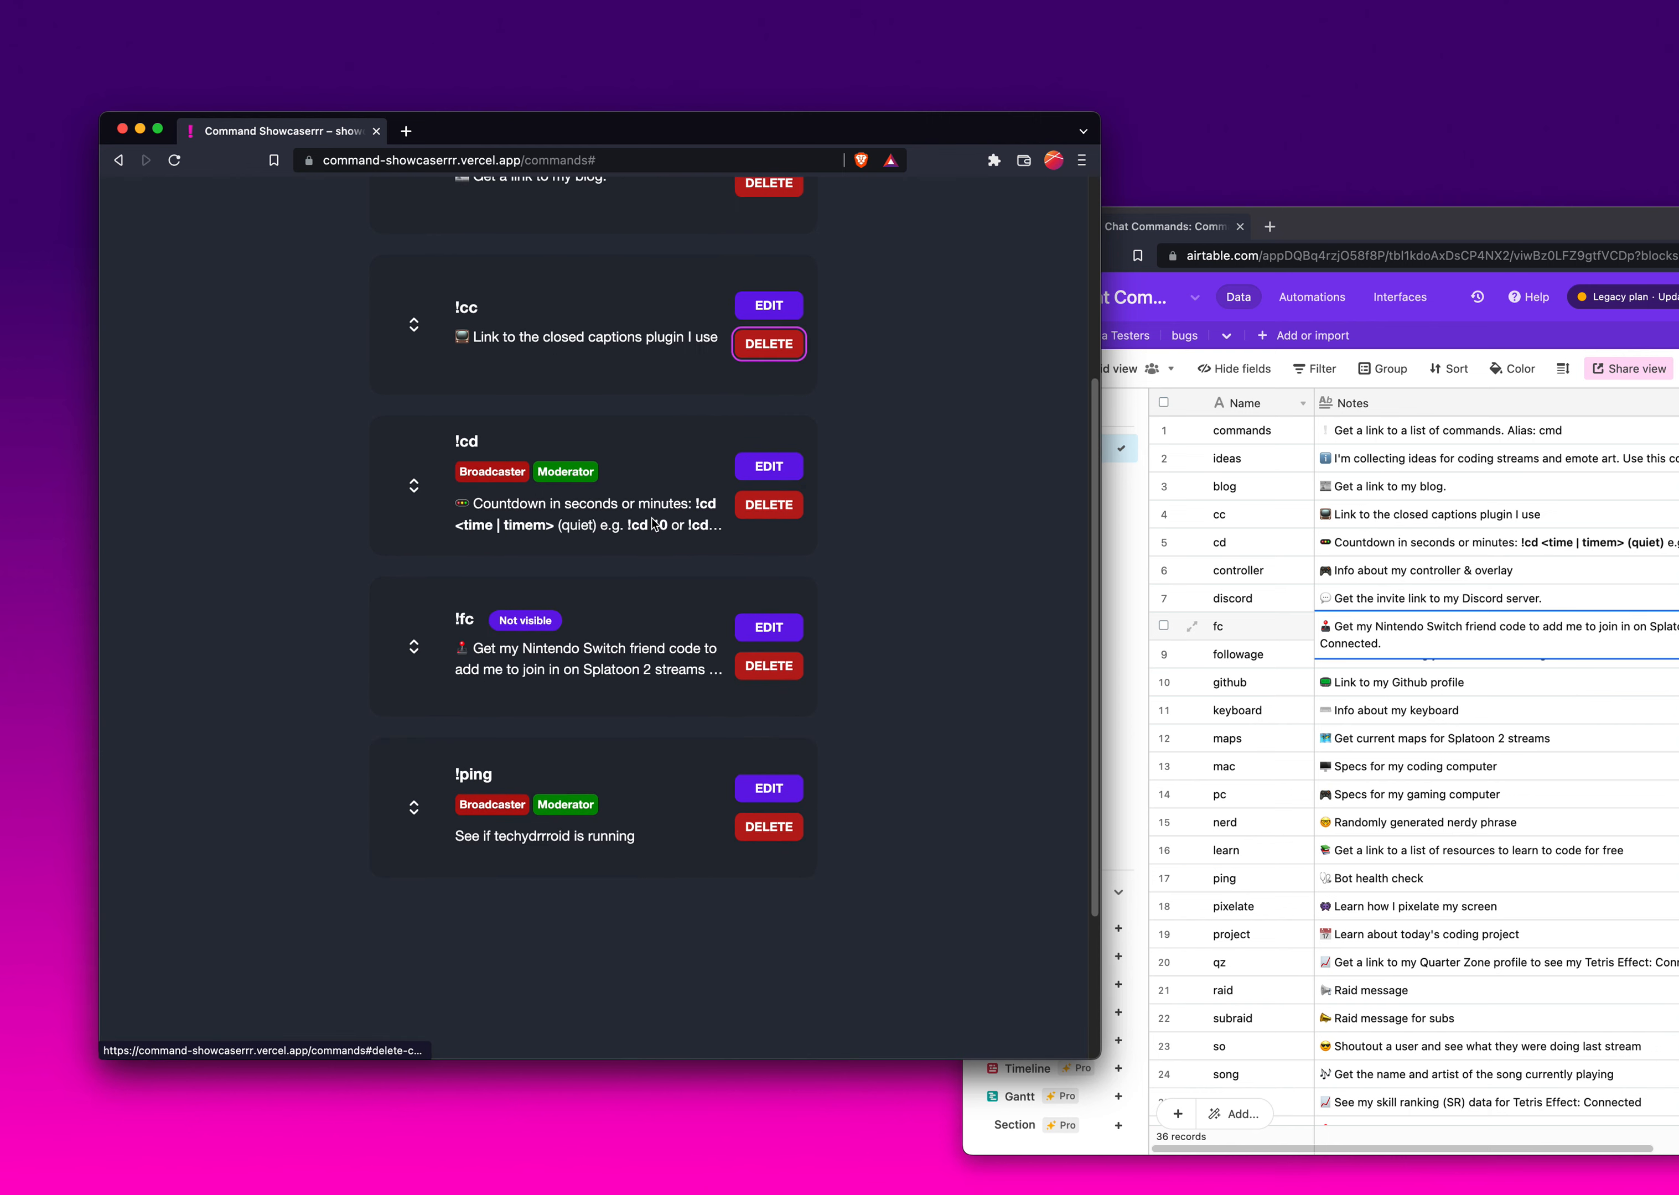
scroll(653, 523, "up", 5)
key("shift+Tab")
key("shift+Tab")
key("shift+Tab")
key("shift+Tab")
key("shift+Tab")
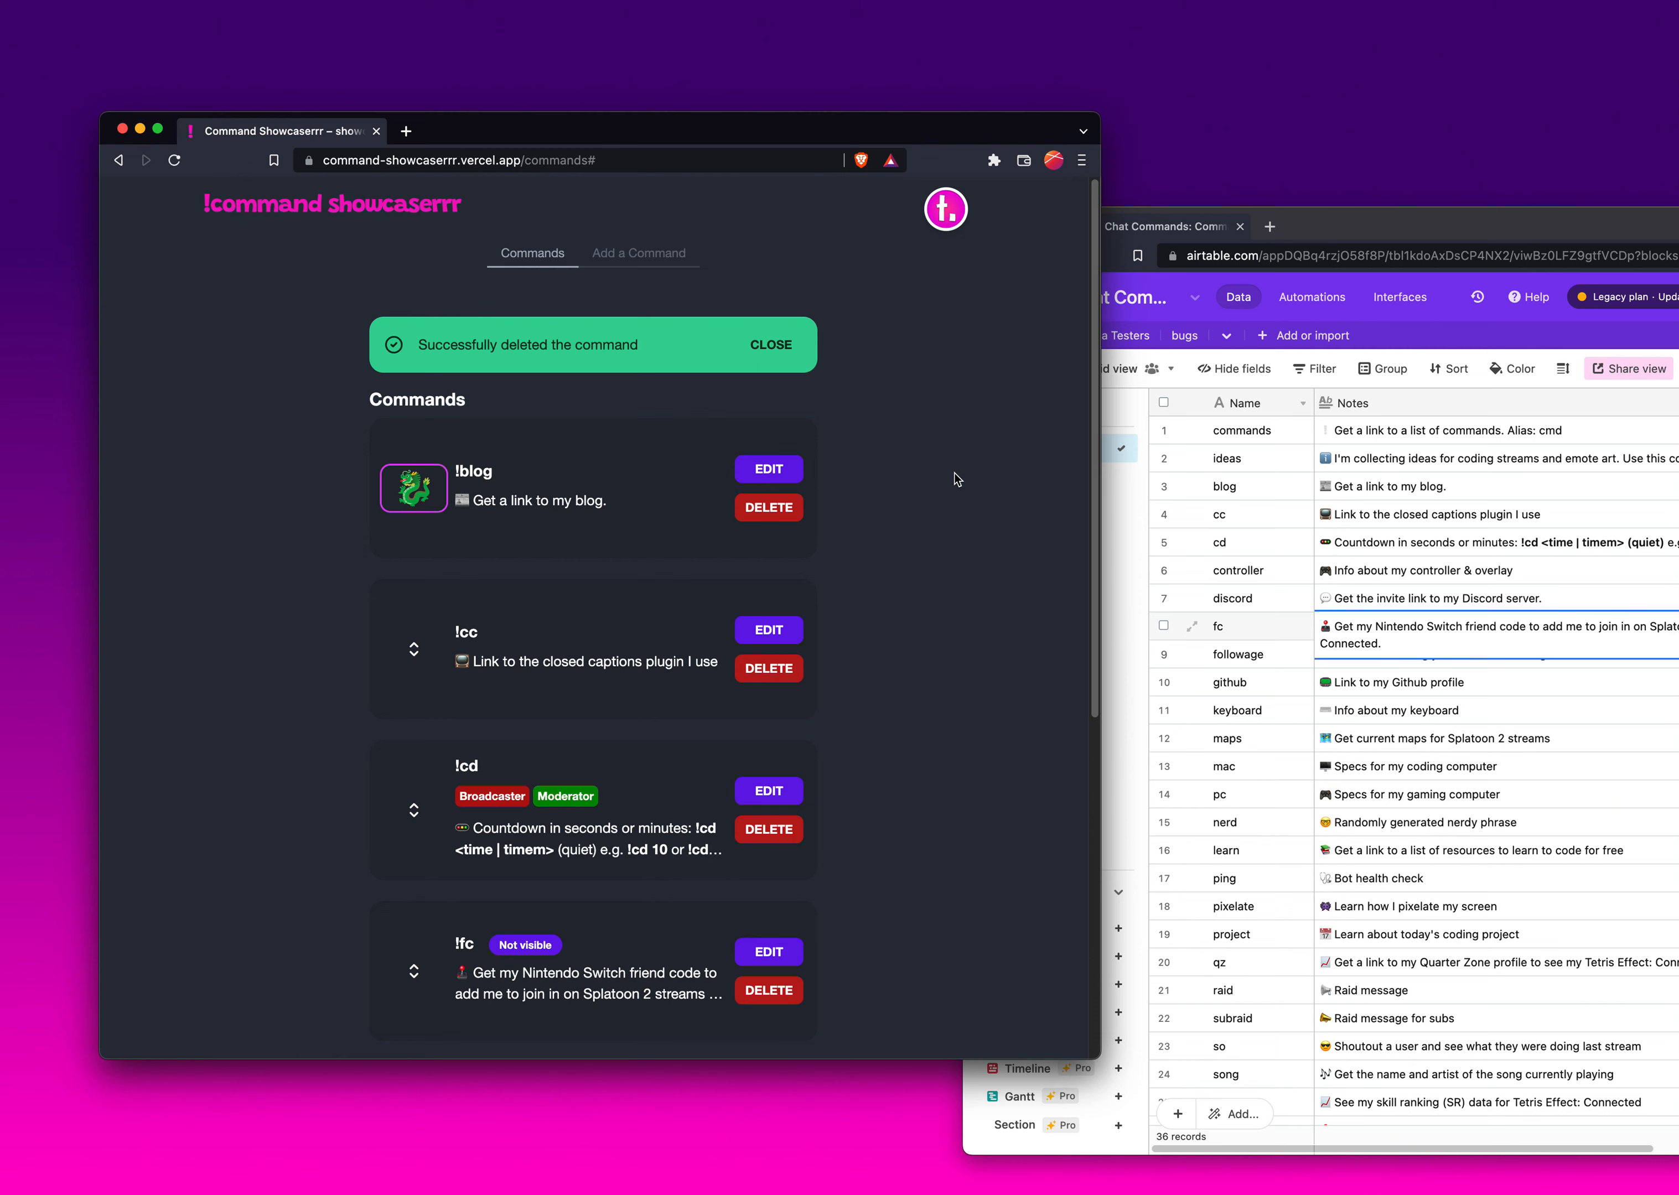
key("Down")
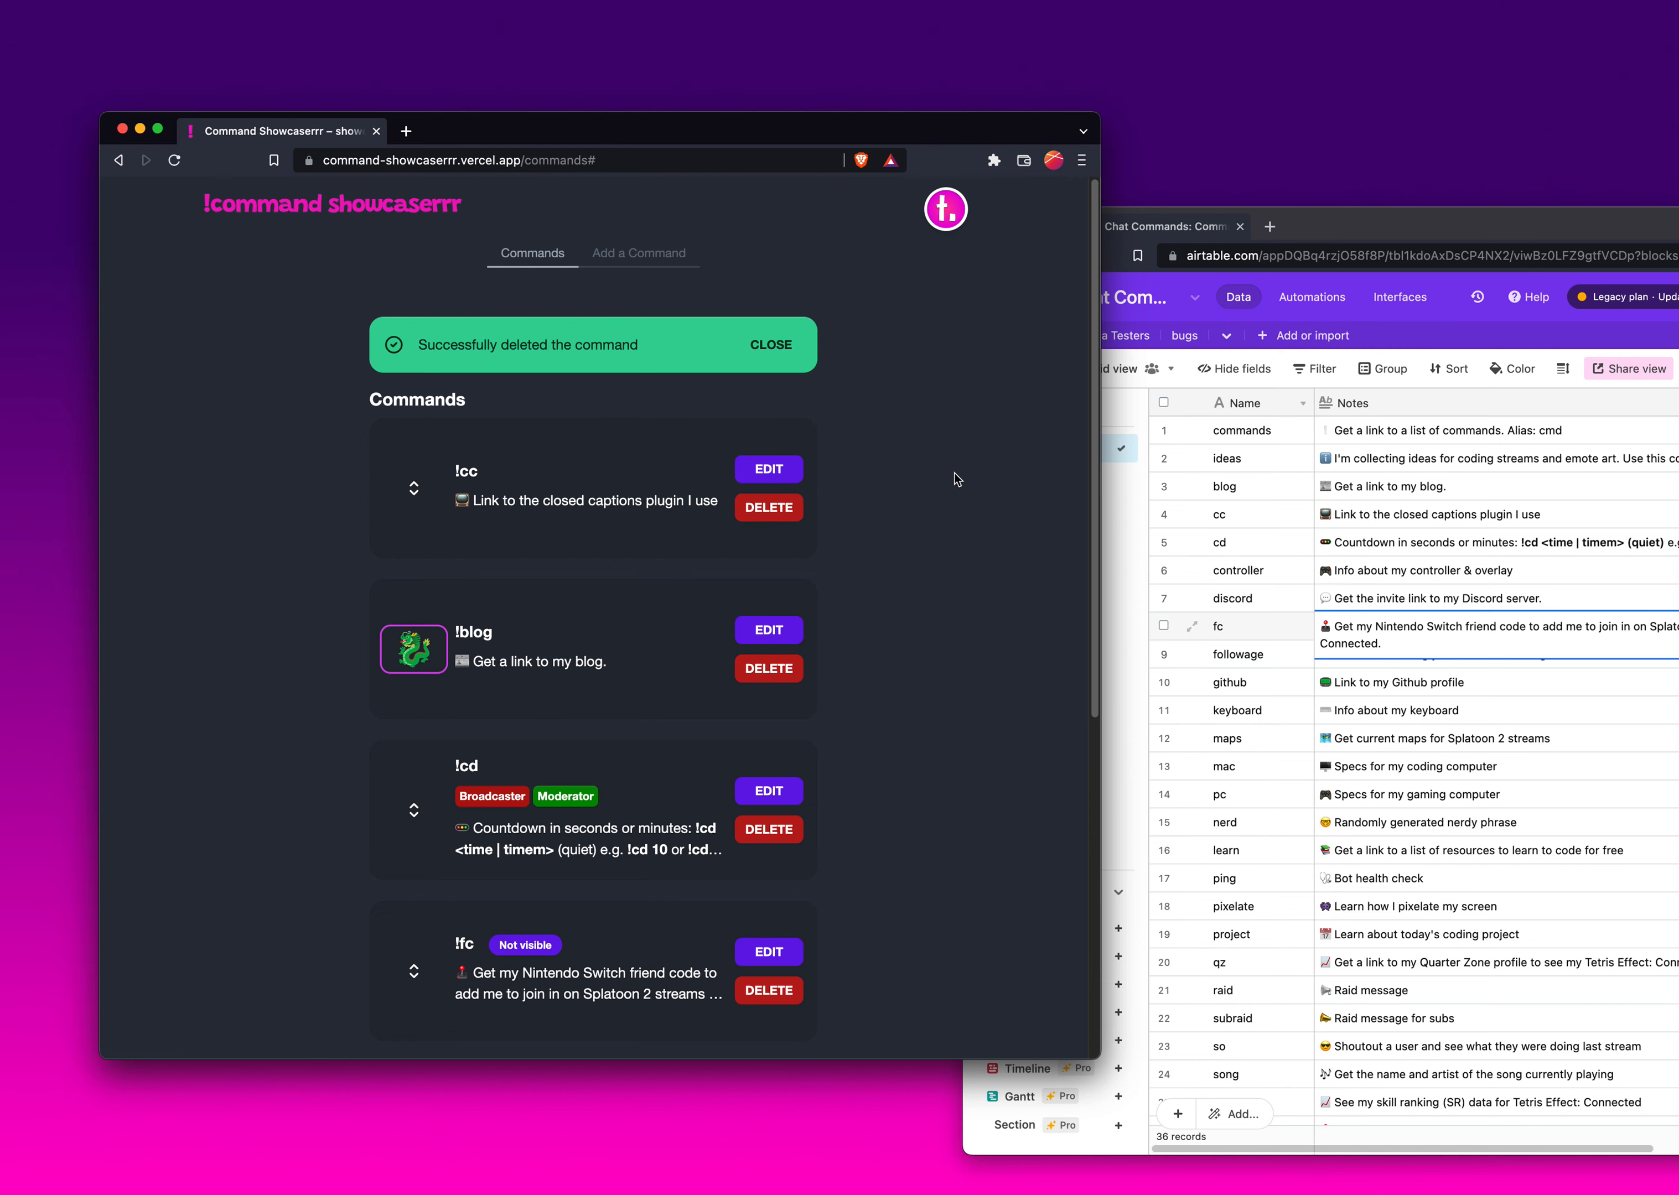
key("Up")
key("Down")
key("Down")
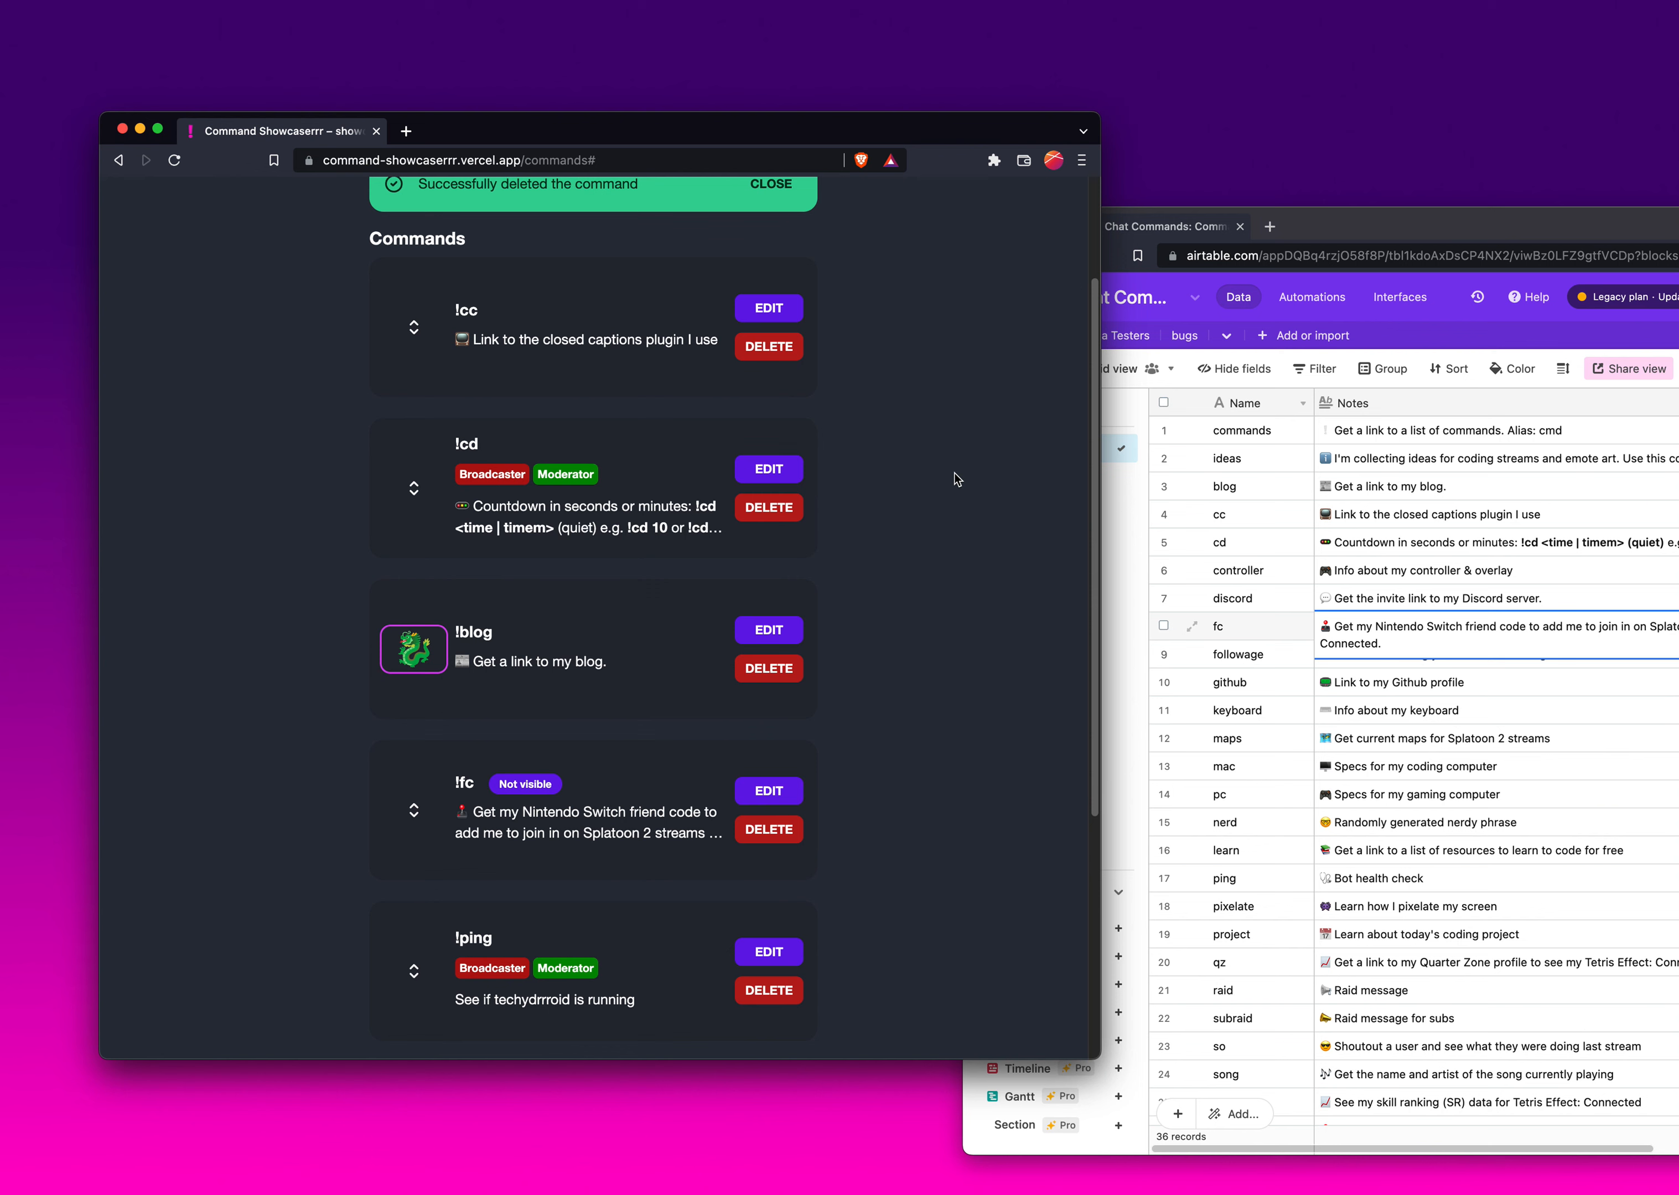
key("space")
scroll(960, 518, "up", 4)
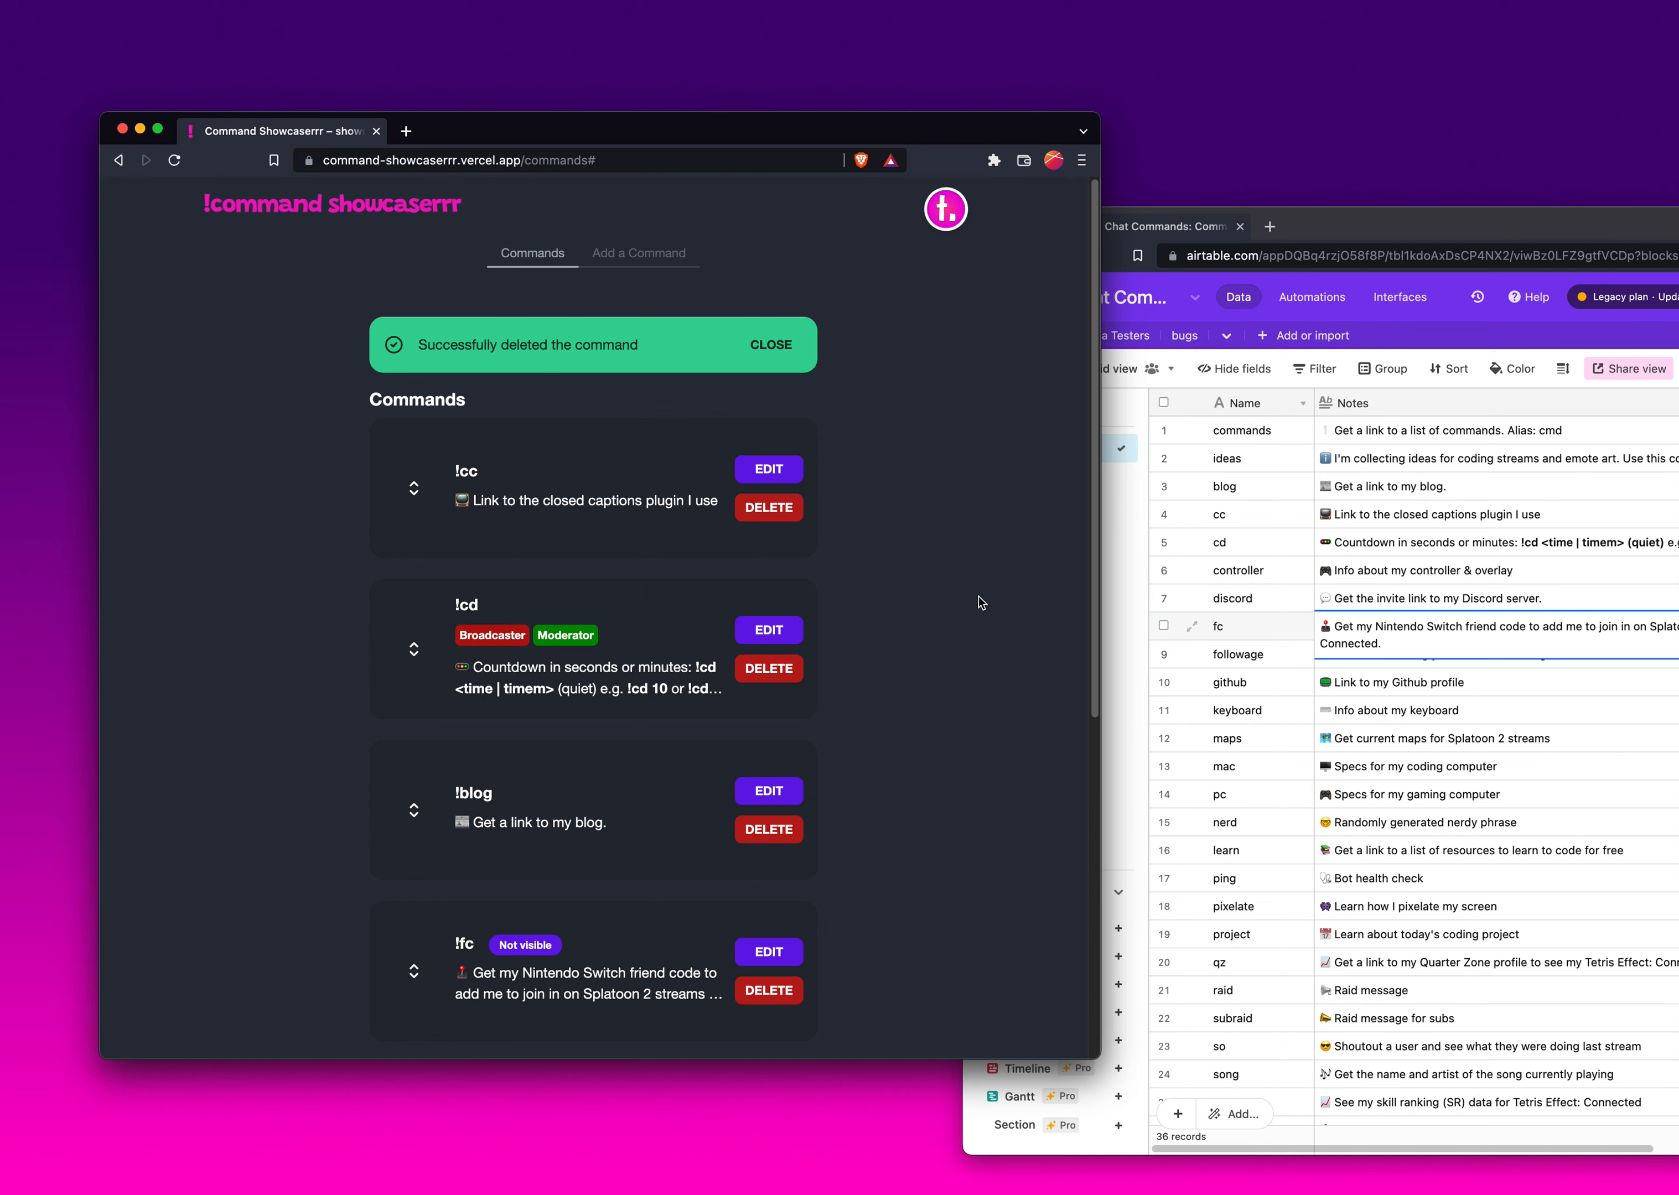
- Add a visible followage command, using the followage note copied from Airtable as its description
key("super+k")
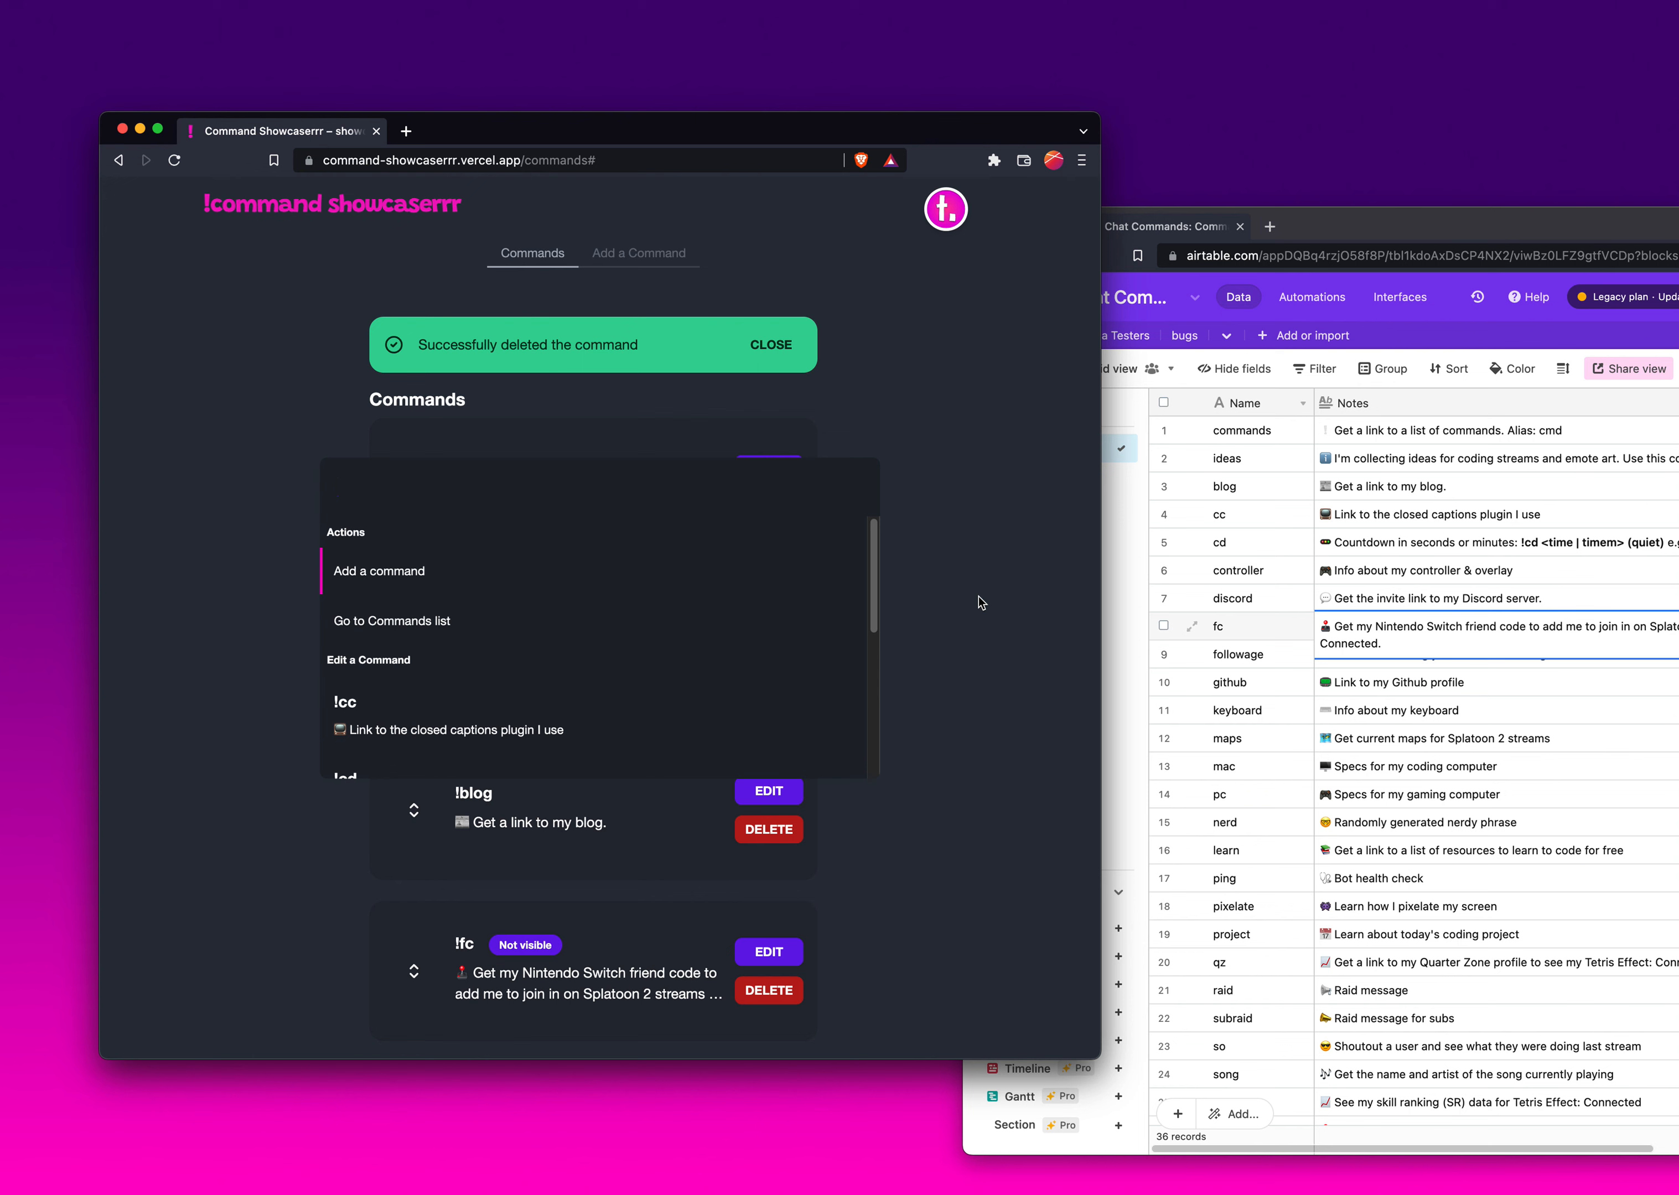
key("Down")
key("Up")
key("Down")
key("Up")
key("Down")
key("Up")
key("Down")
key("Up")
key("Down")
key("Up")
key("Return")
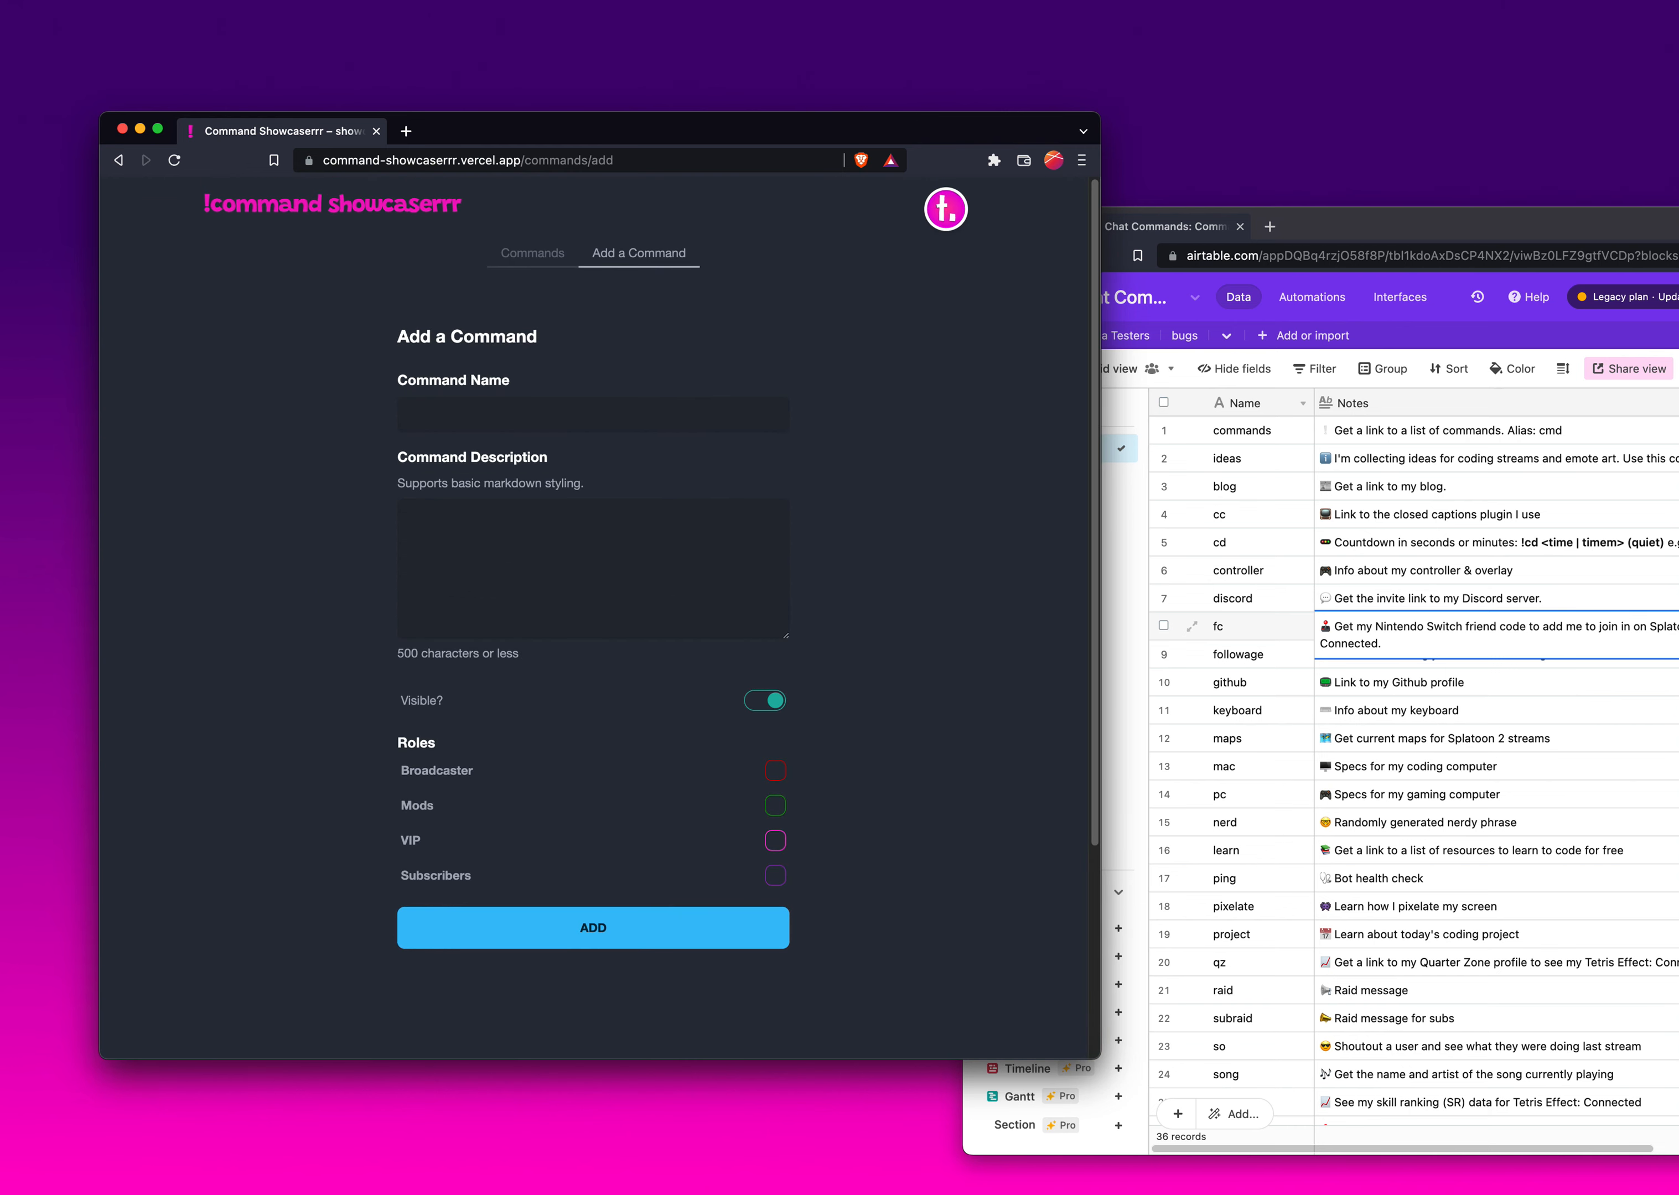
left_click(1477, 711)
left_click(1398, 664)
key("super+c")
left_click(576, 410)
type("followage")
key("Tab")
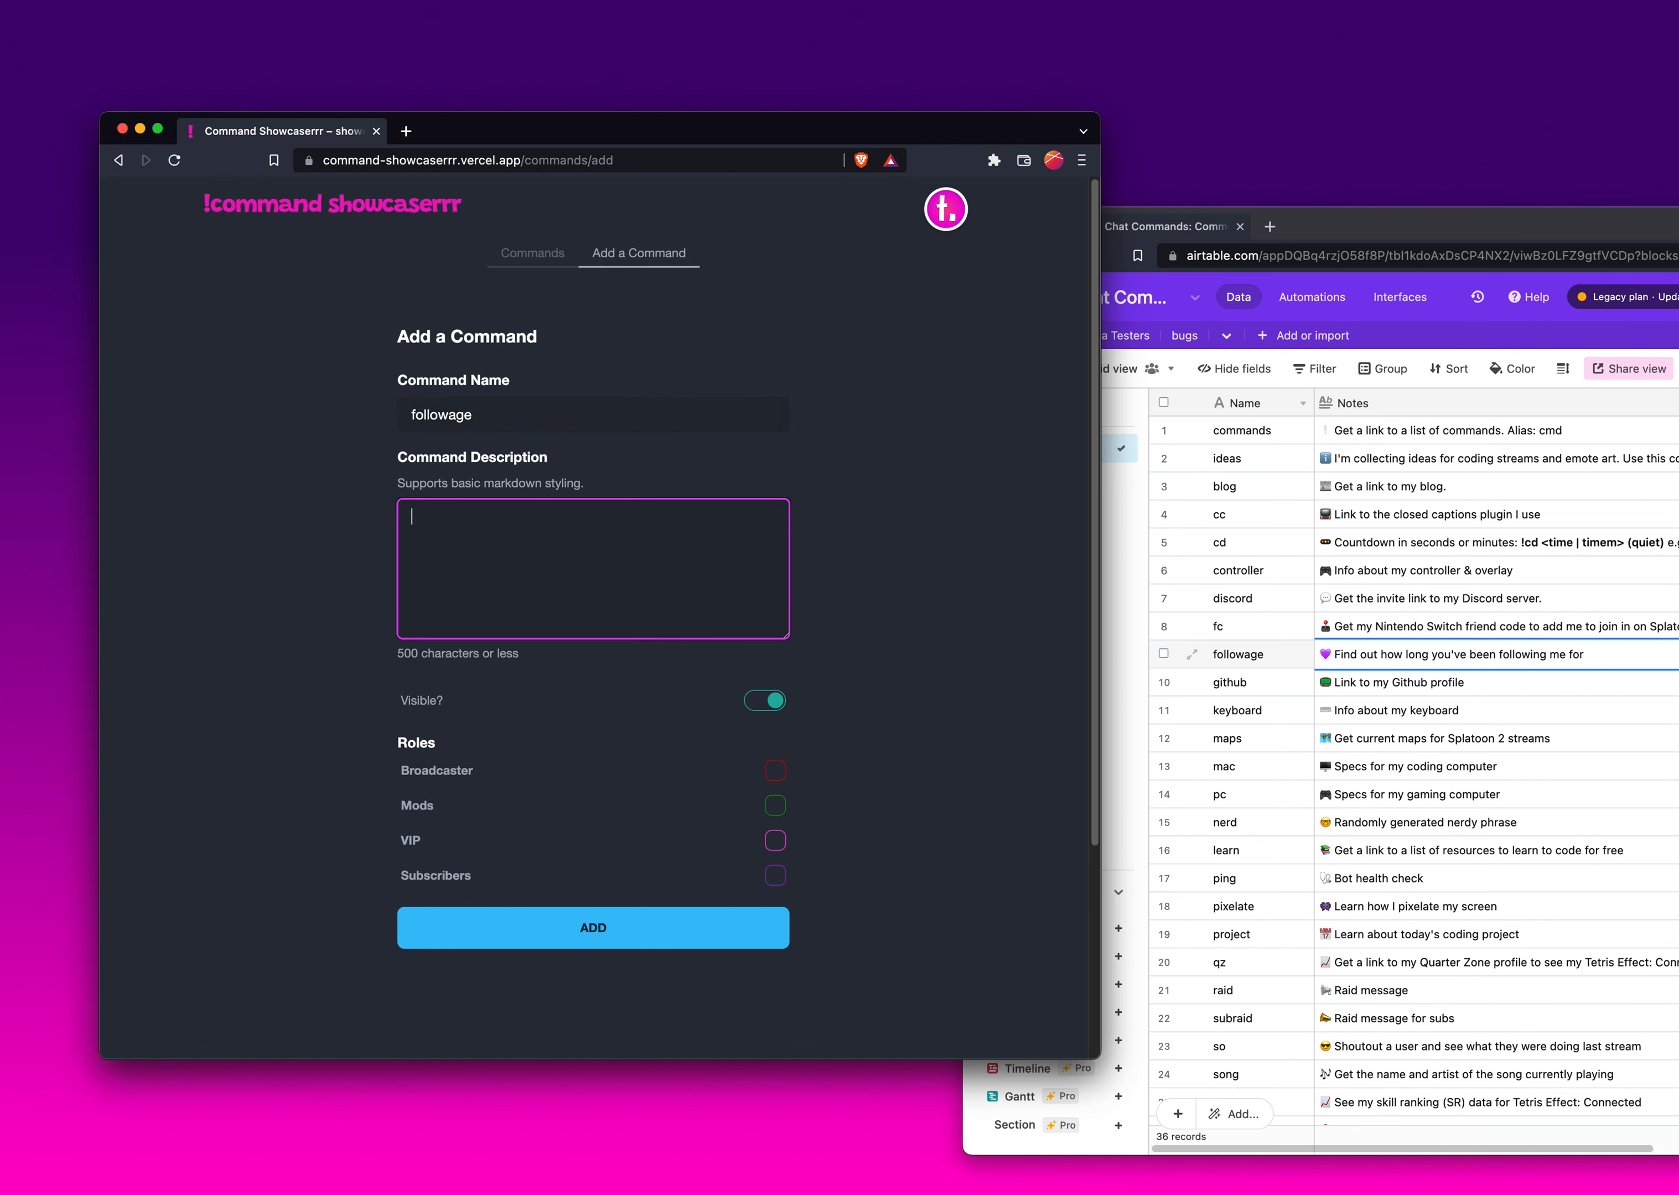
key("super+v")
key("super+Return")
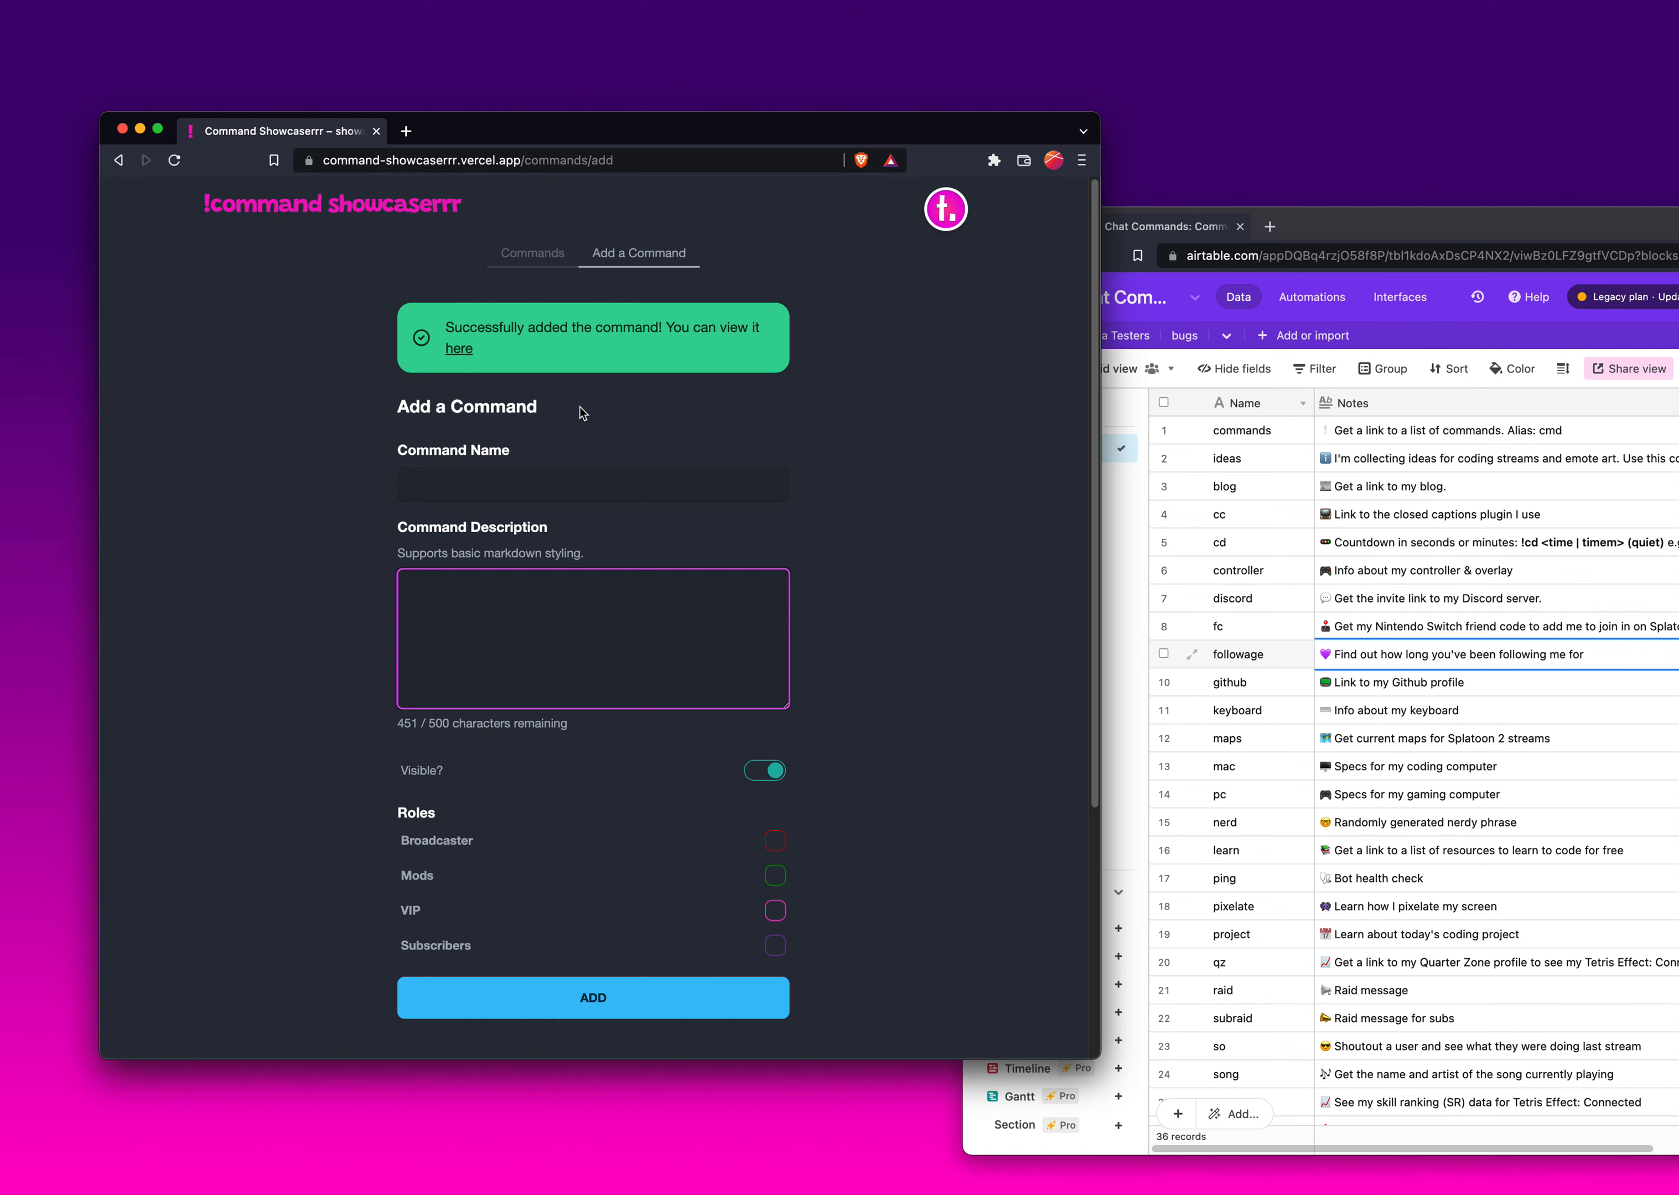
- Go to the Commands list through the command palette
key("super+k")
key("Down")
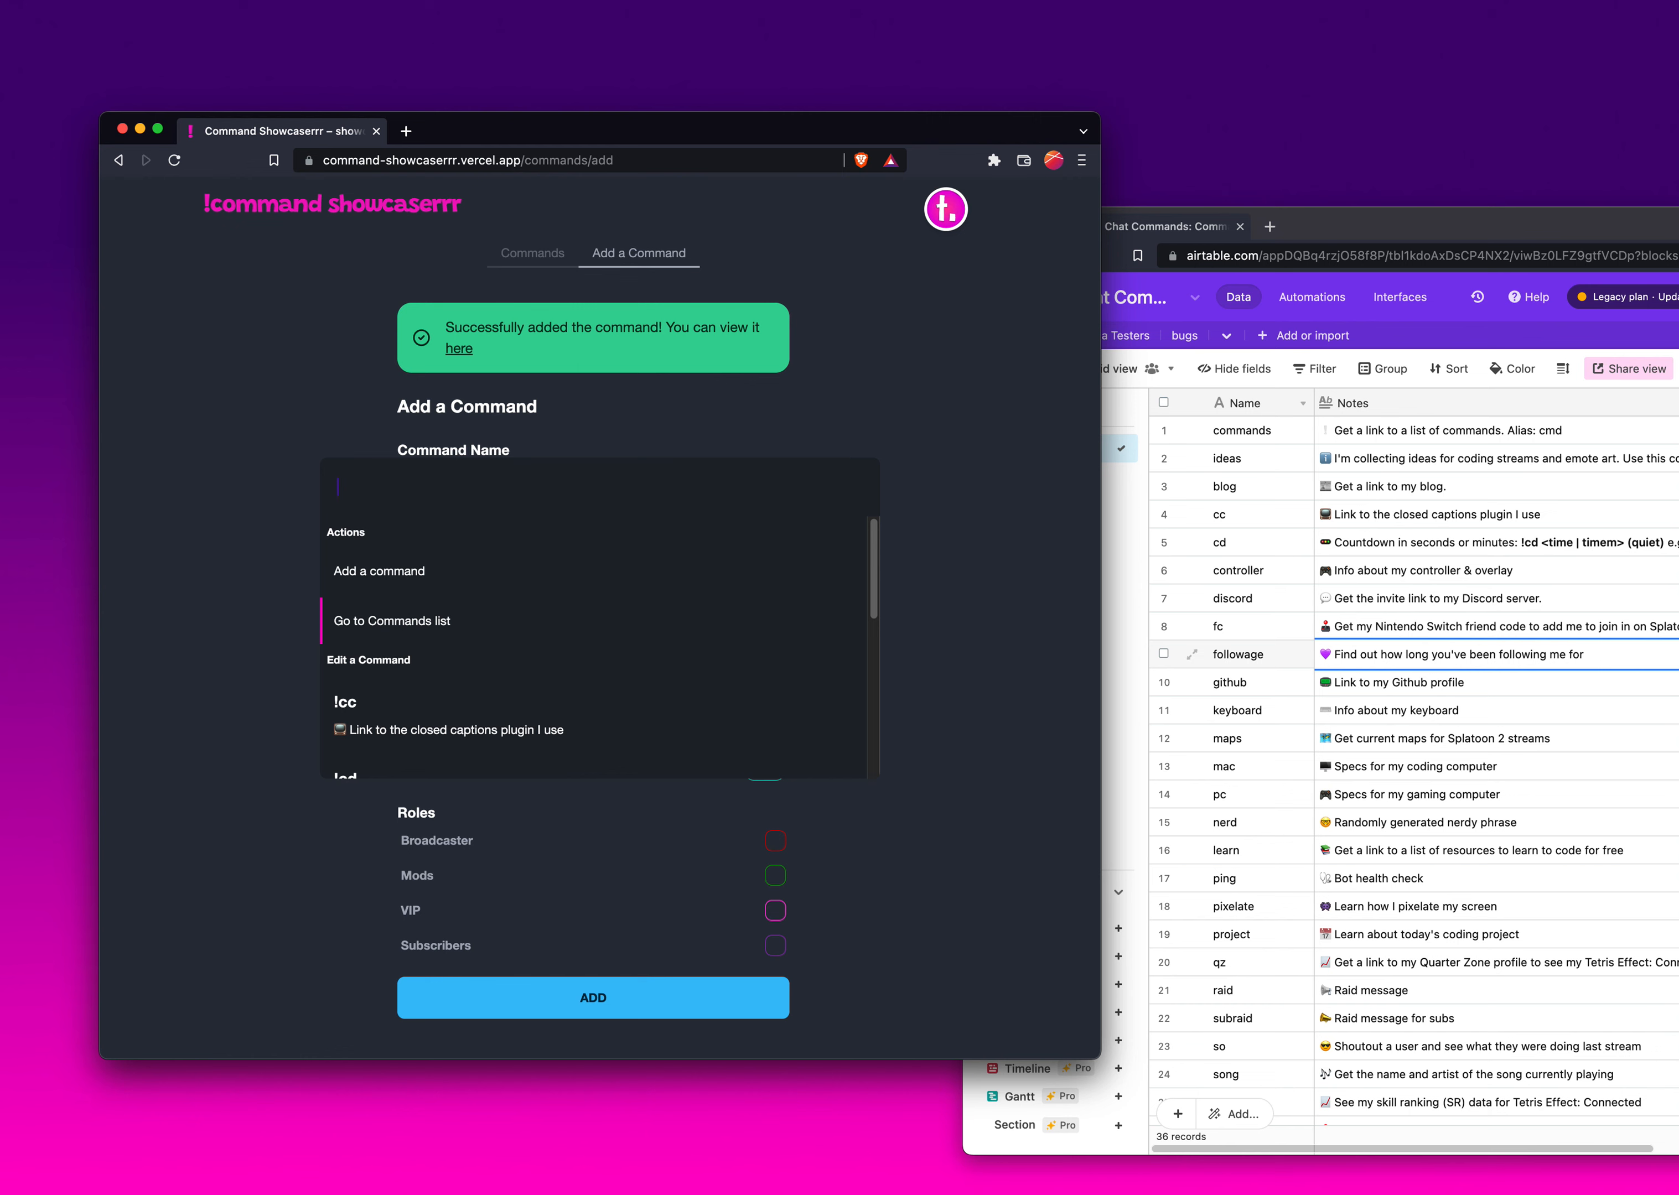
key("Return")
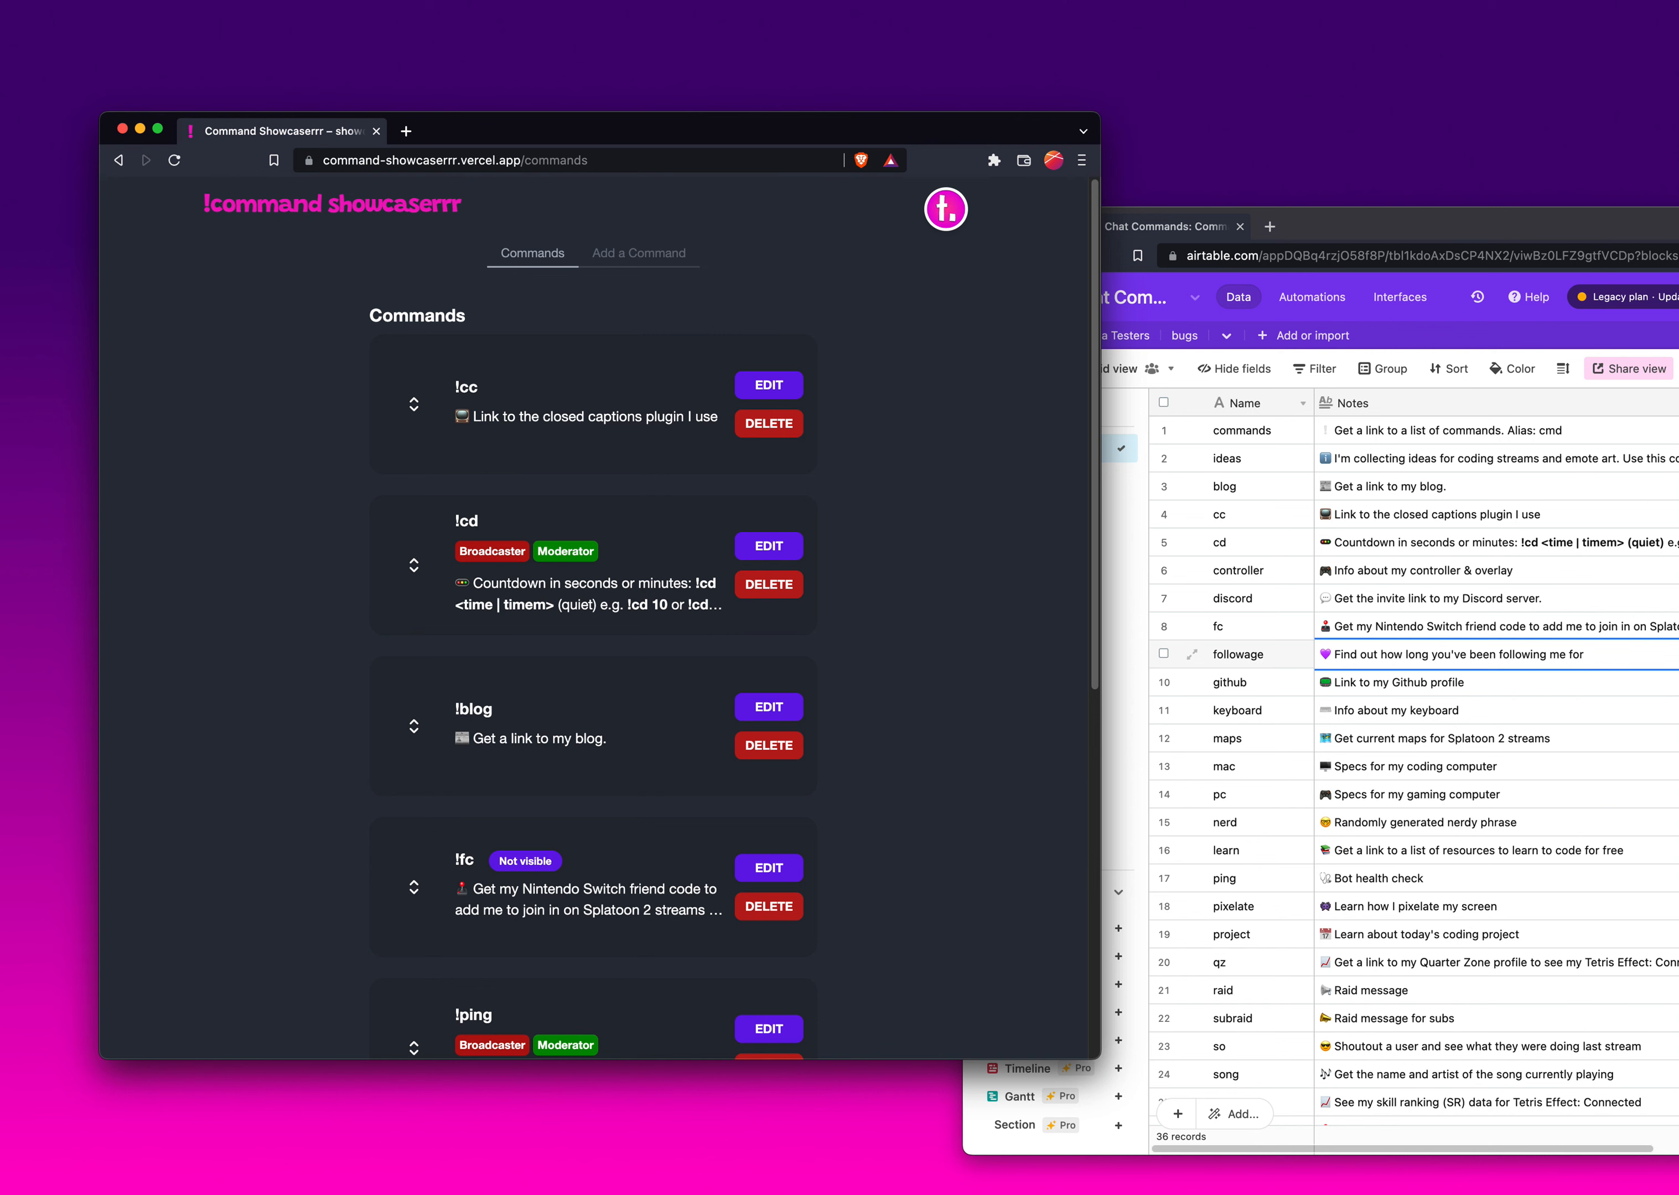
- Find the !blog command through the command palette and change its description to end with "blog!!!", saving the edit
key("super+k")
type("b")
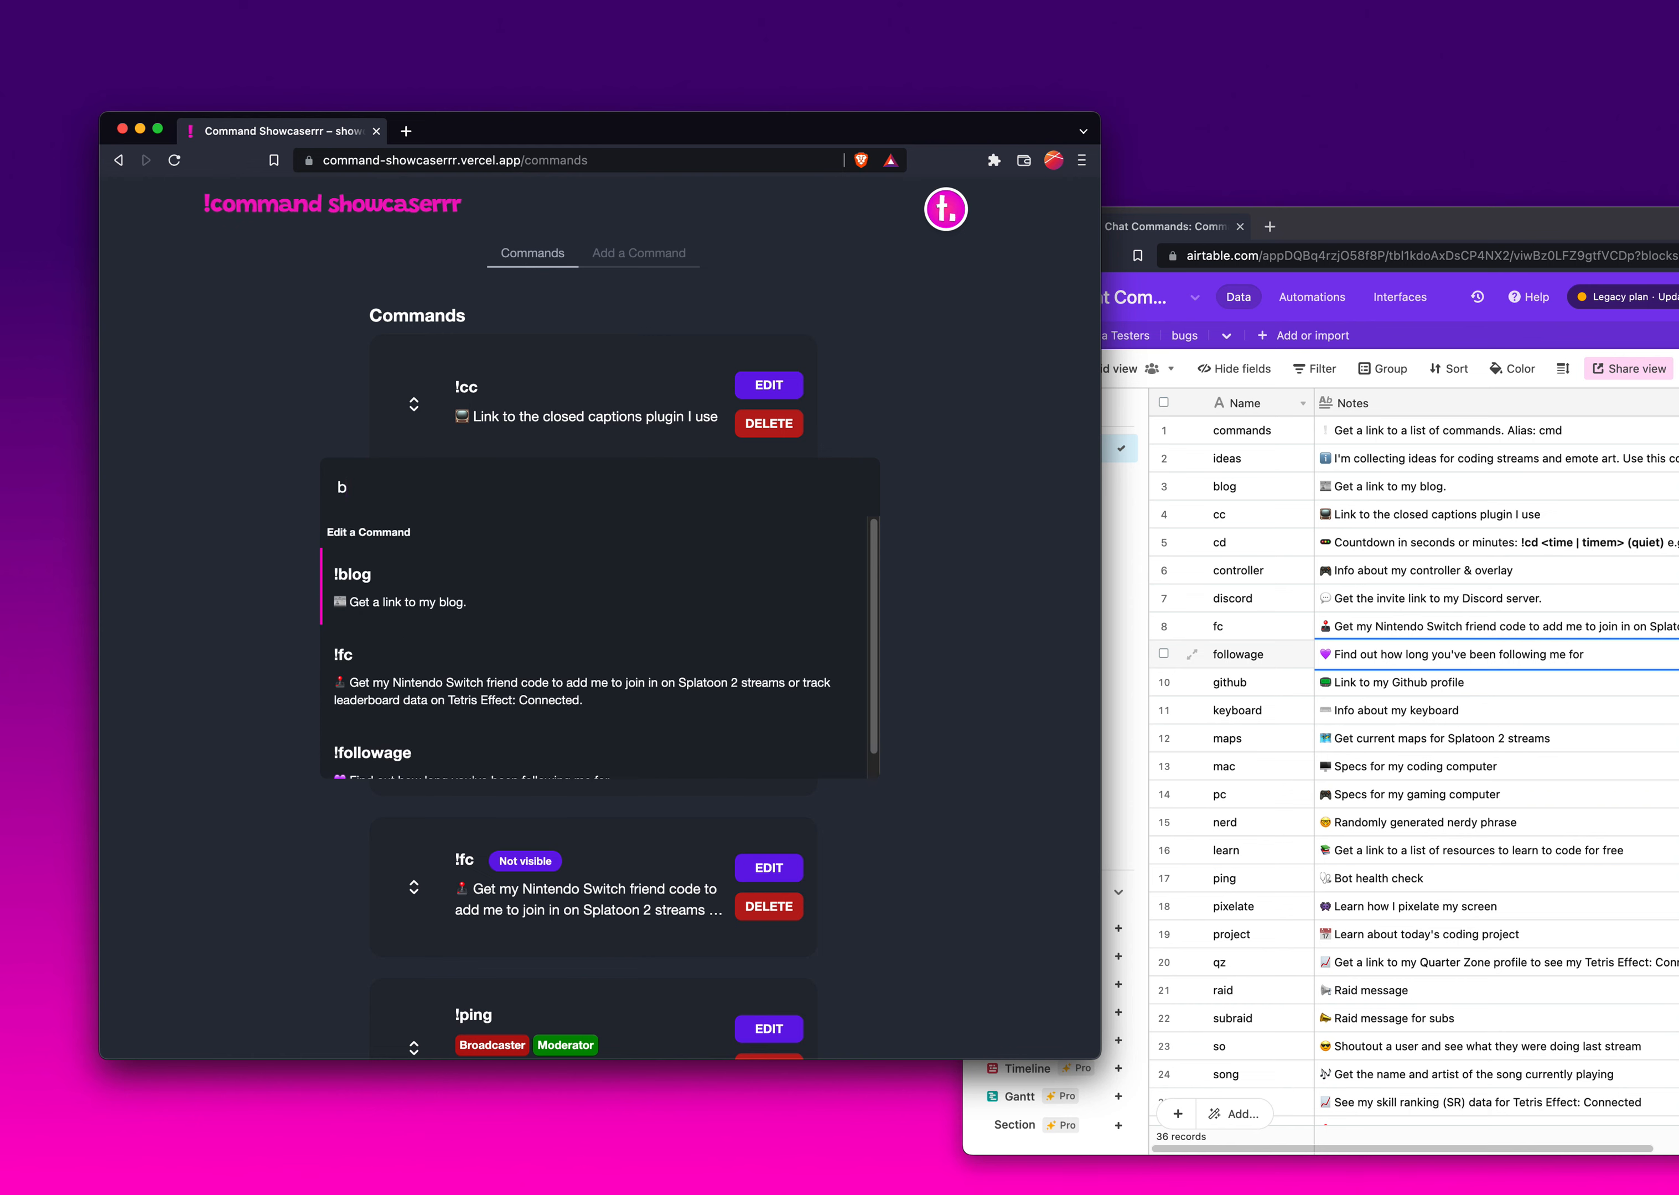
type("l")
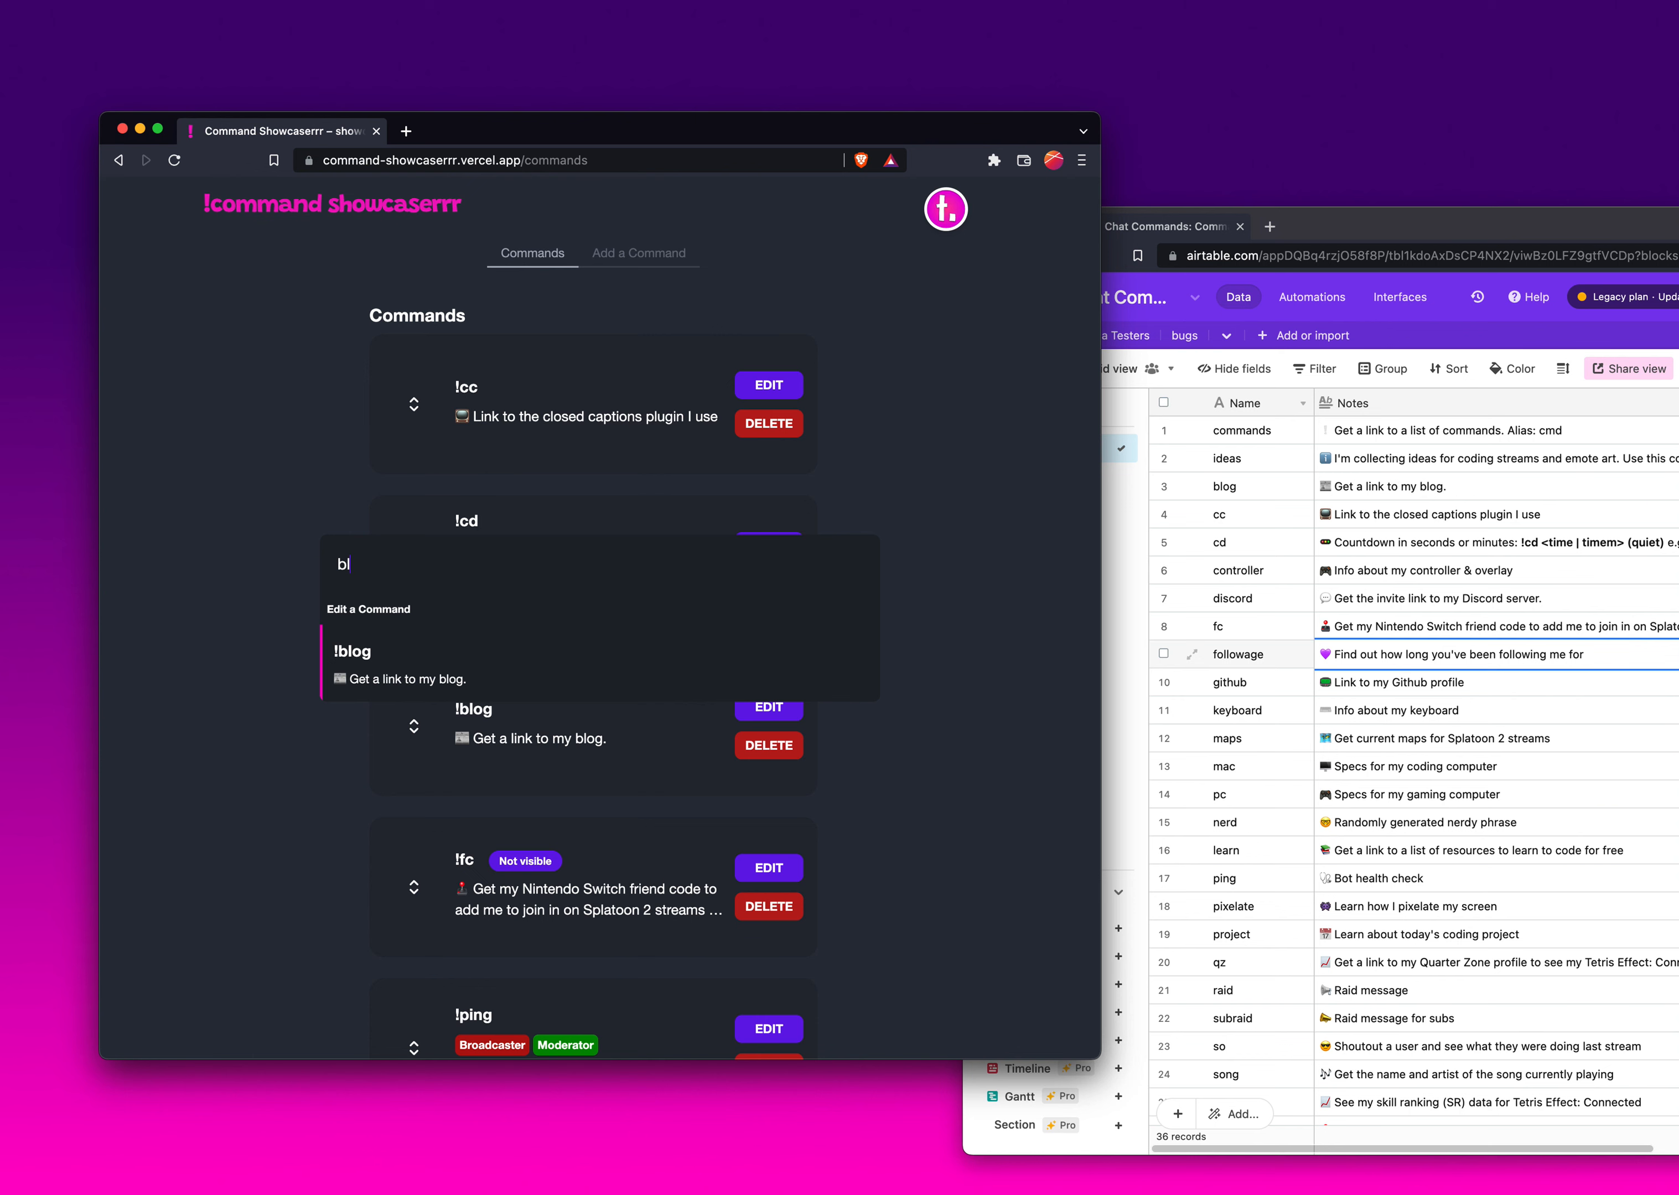
key("BackSpace")
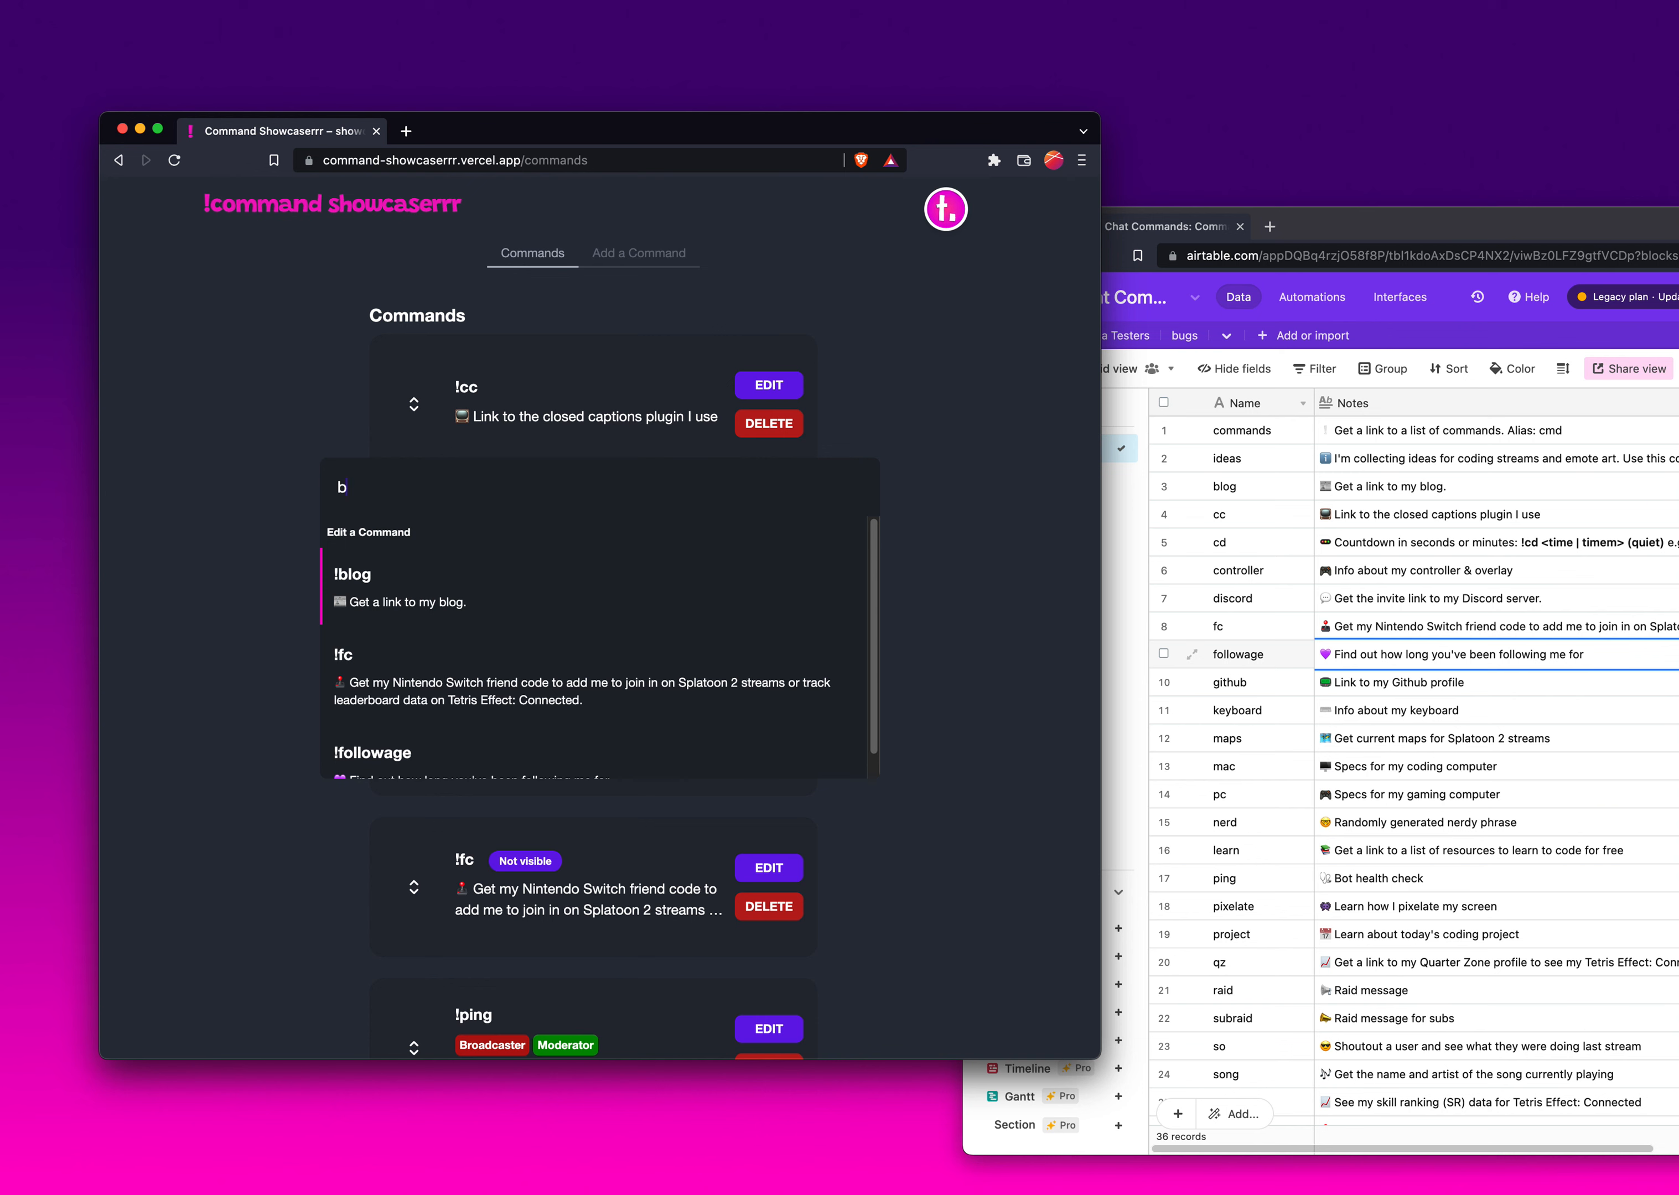
type("lo")
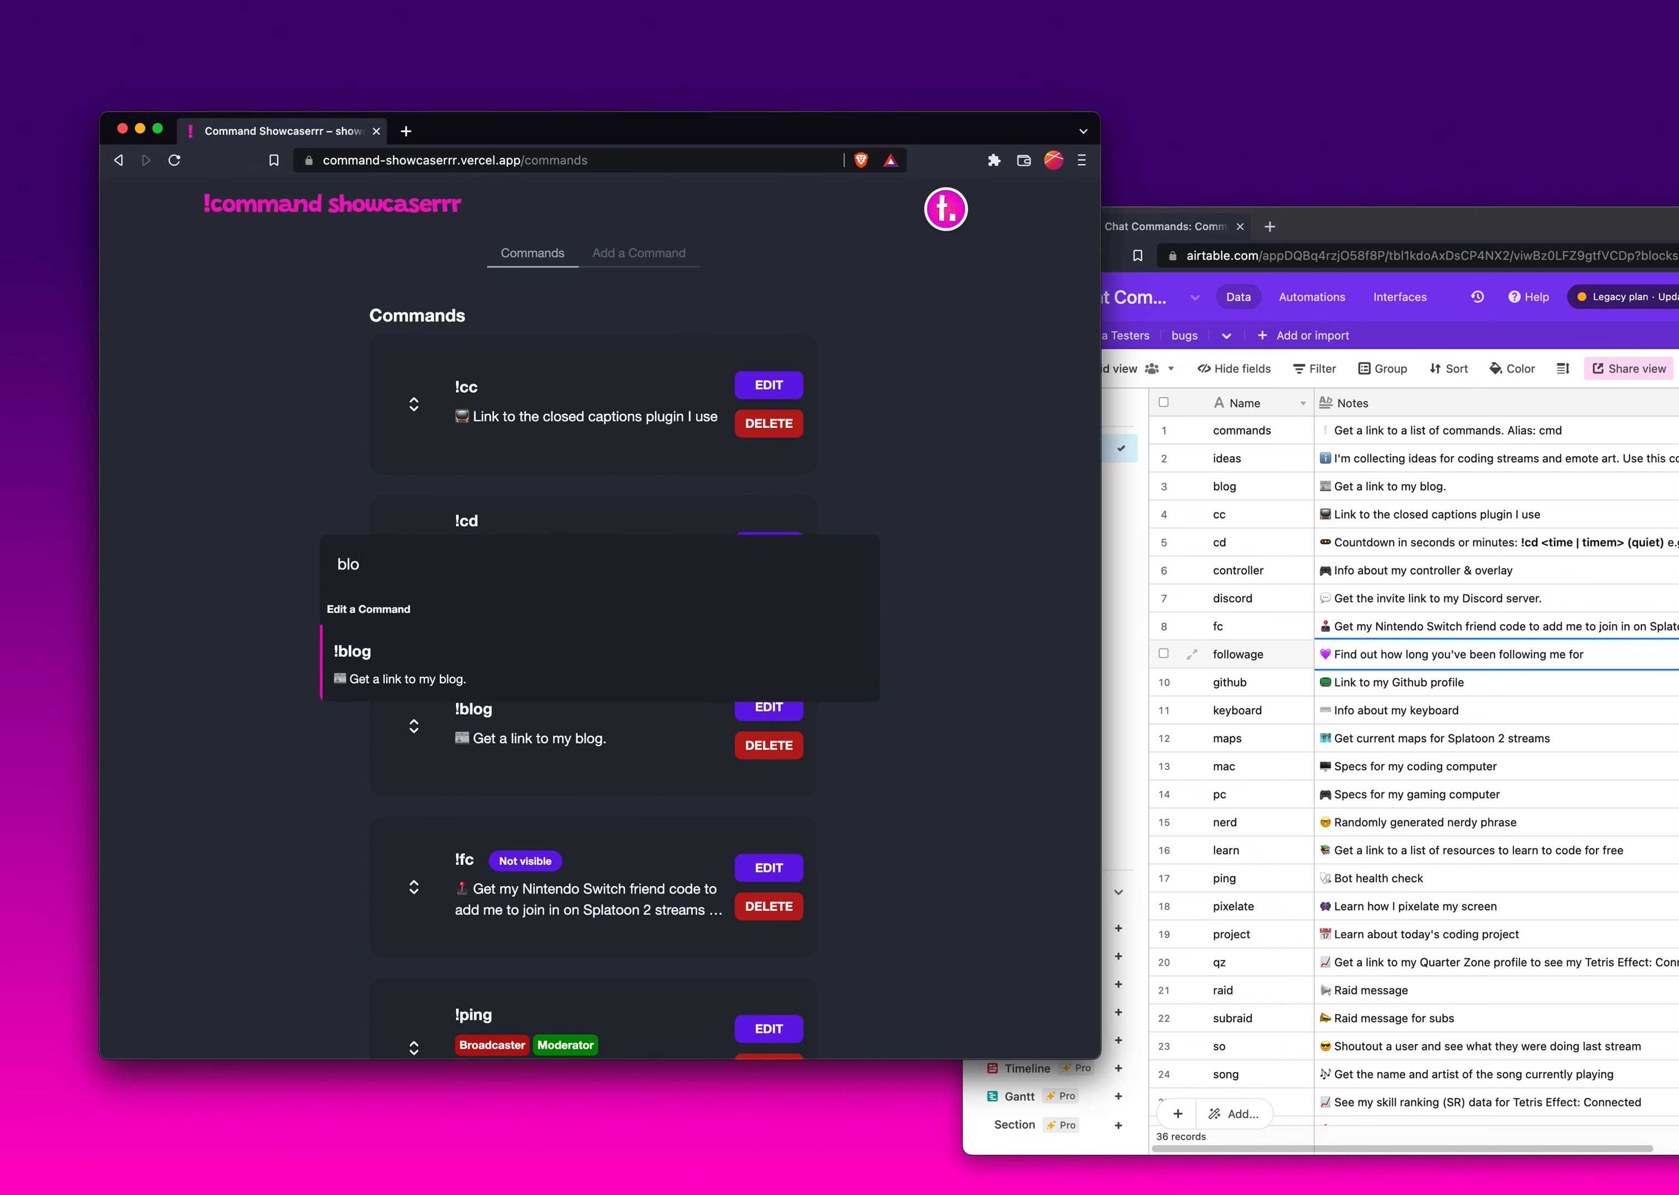
key("Return")
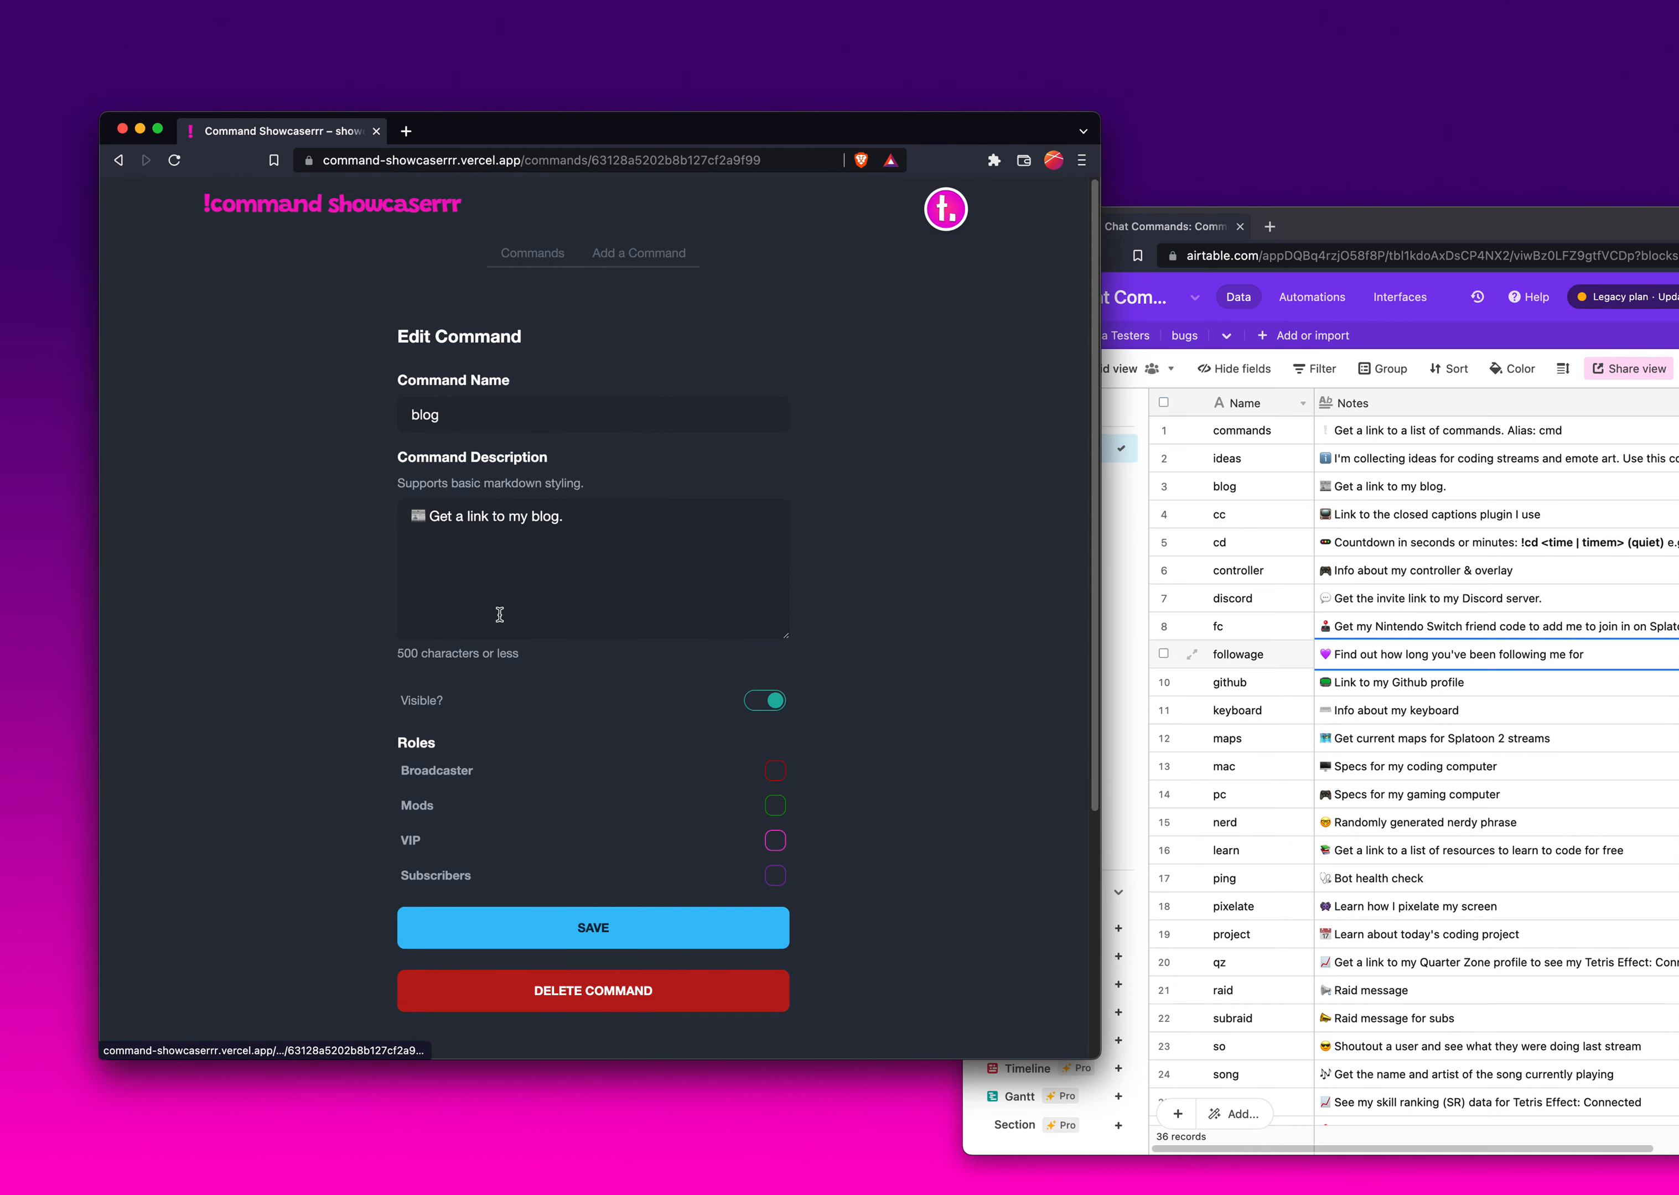
left_click(645, 529)
key("BackSpace")
type("!!!")
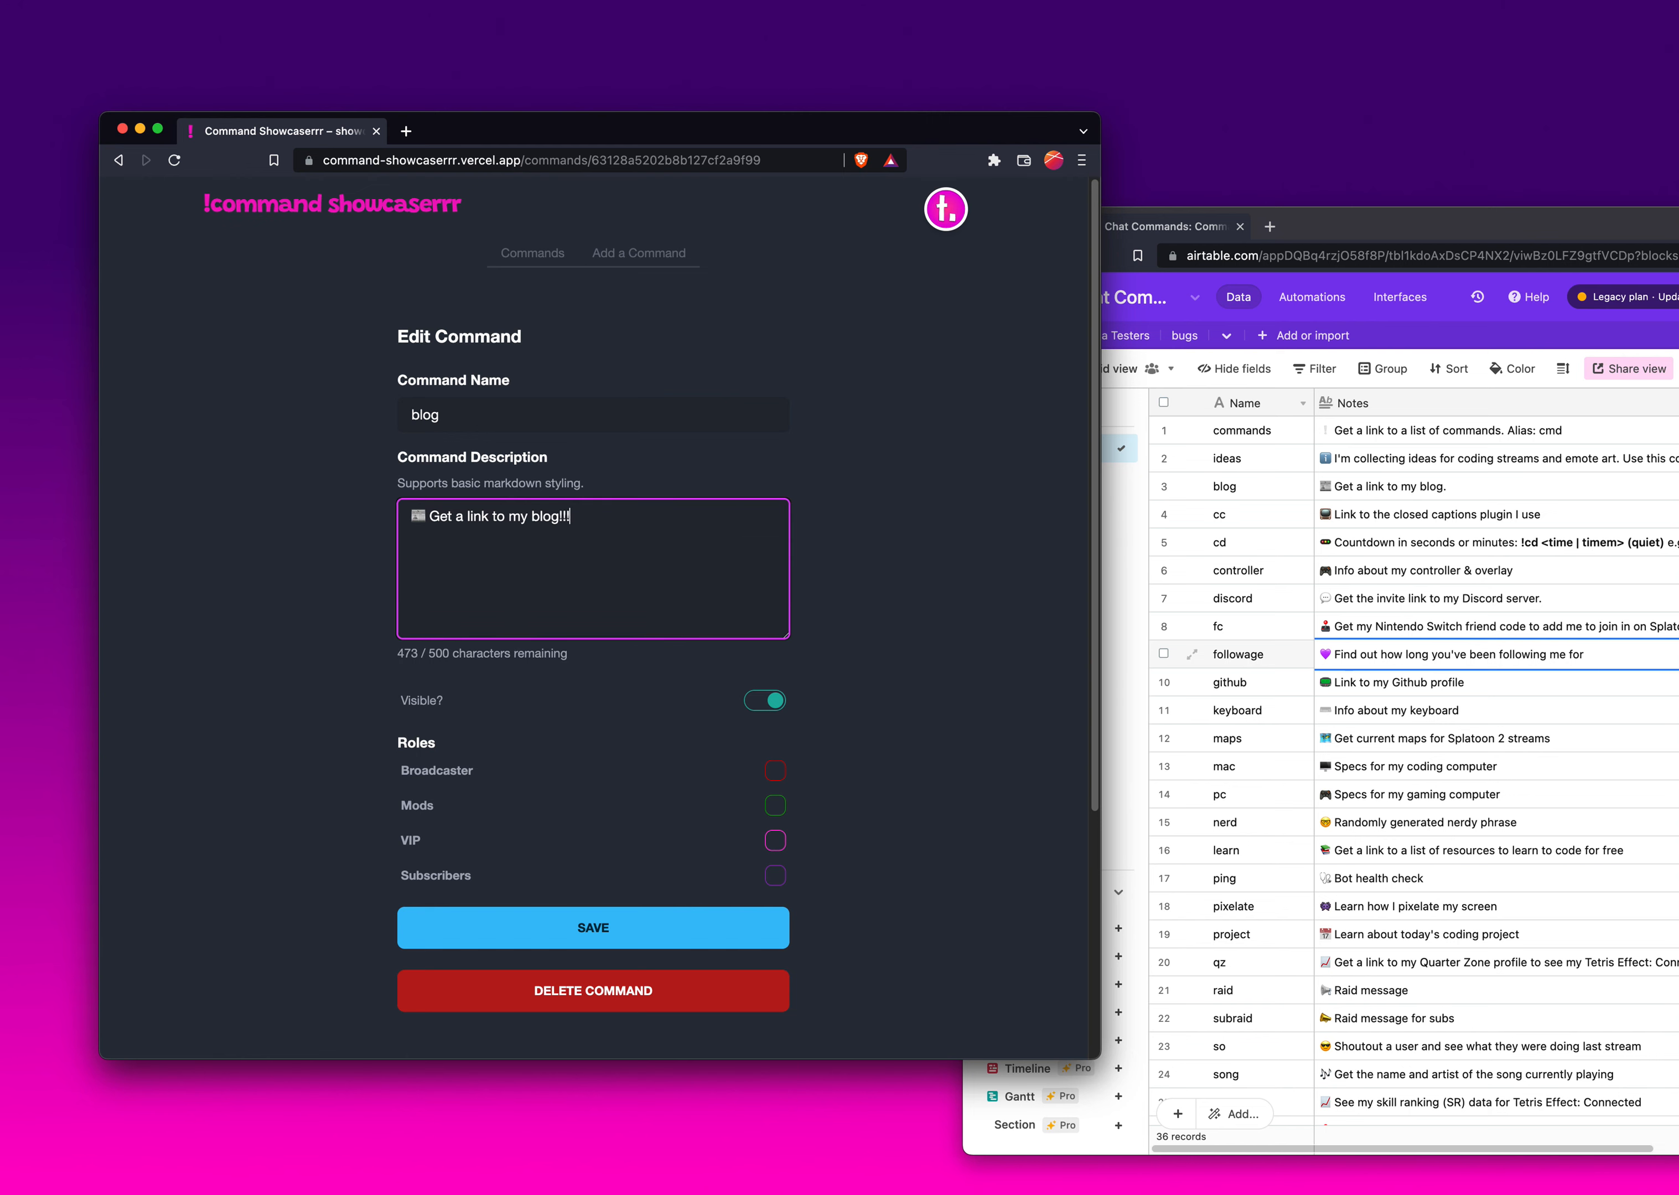
key("super+Return")
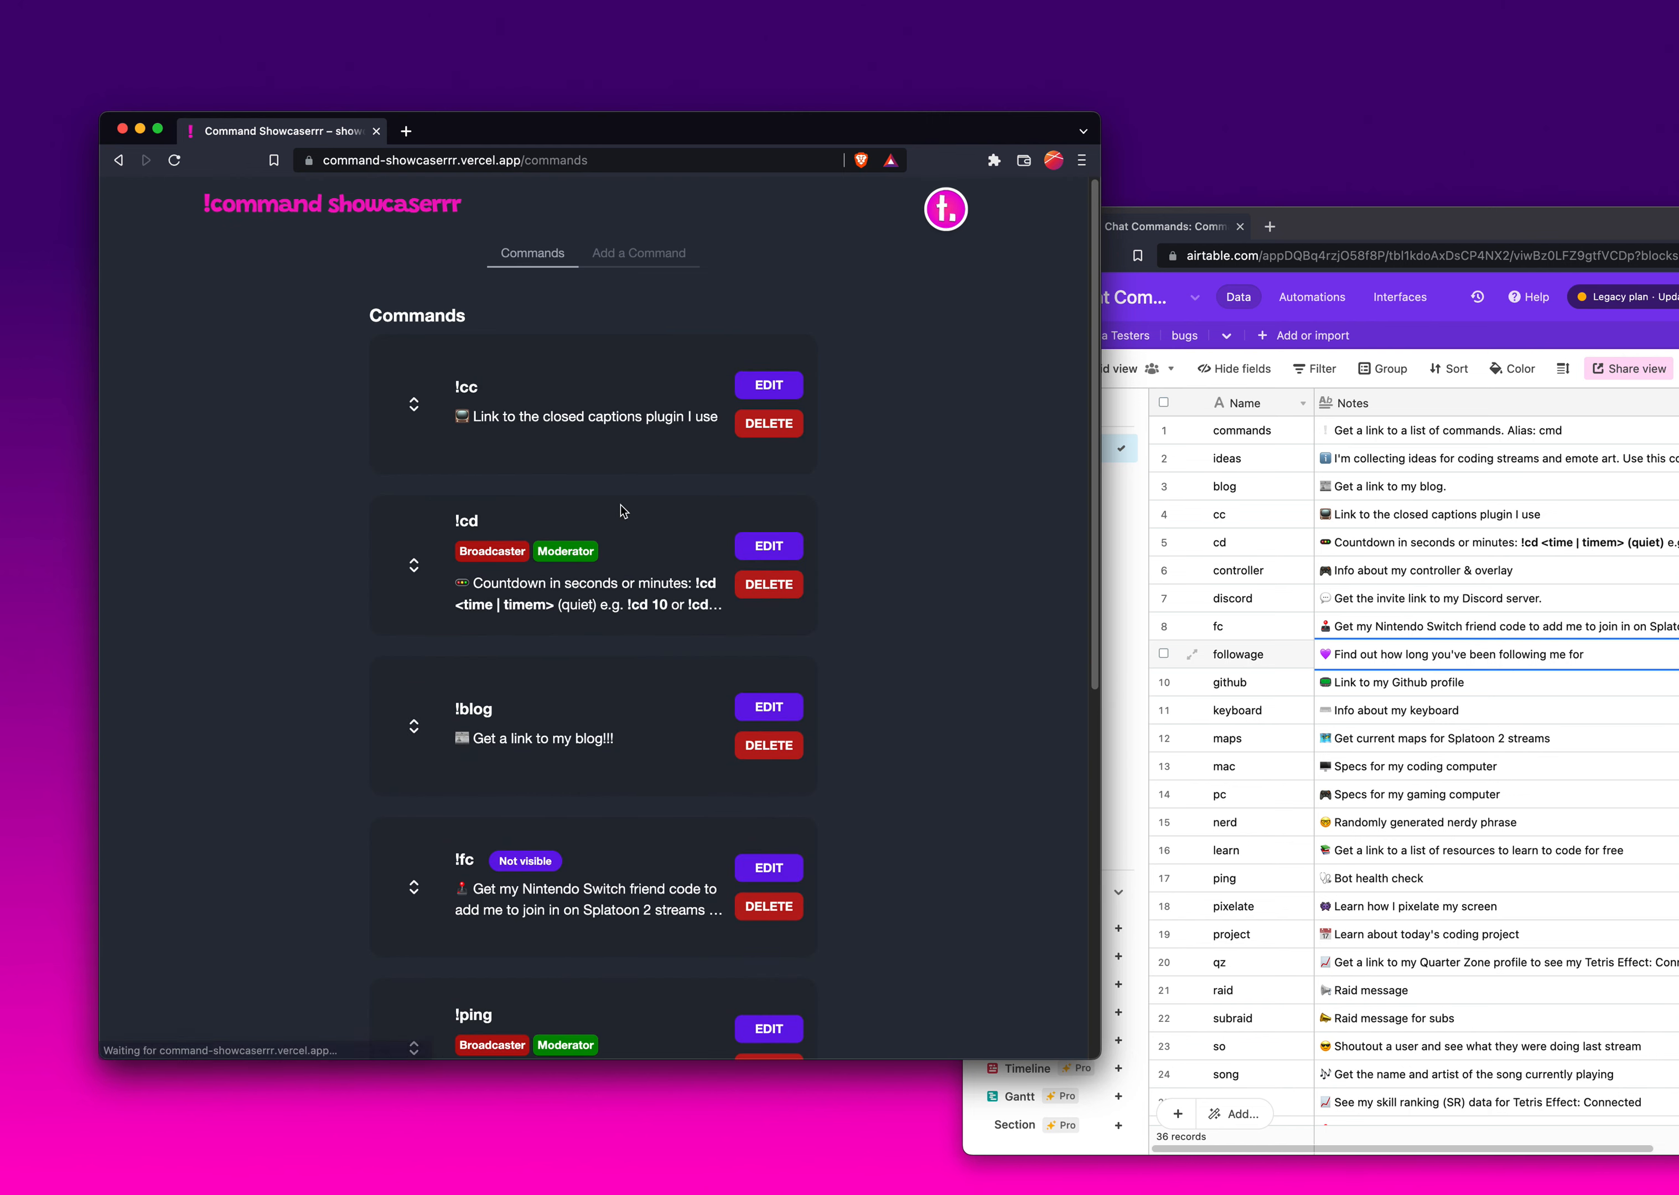